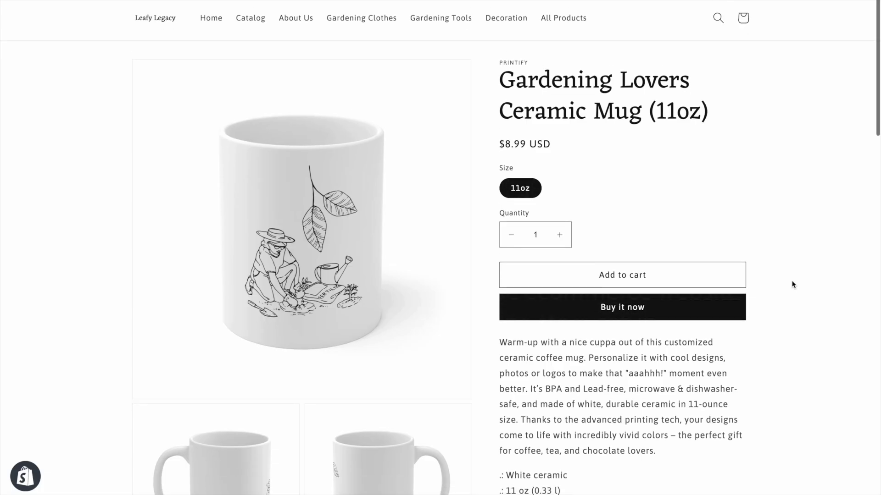
During the intro overview, adjust a product's collections, search for a related product to recommend, and save.
scroll(792, 285, down, 1)
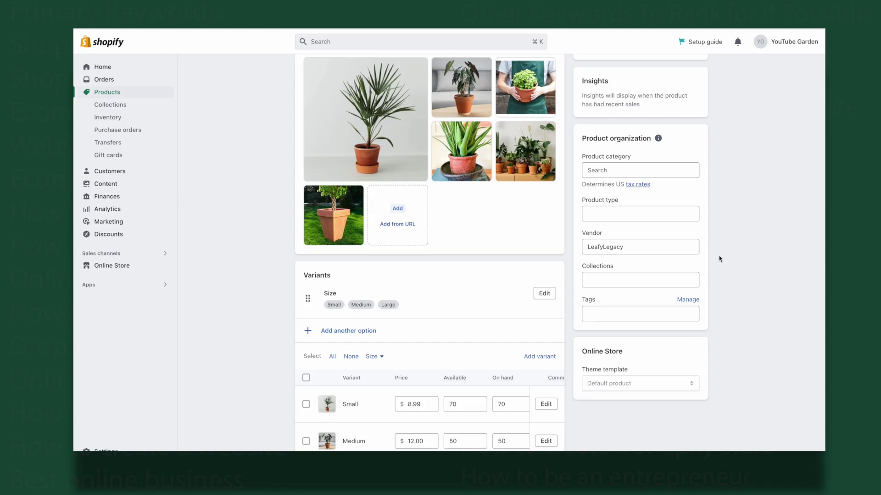
click(672, 280)
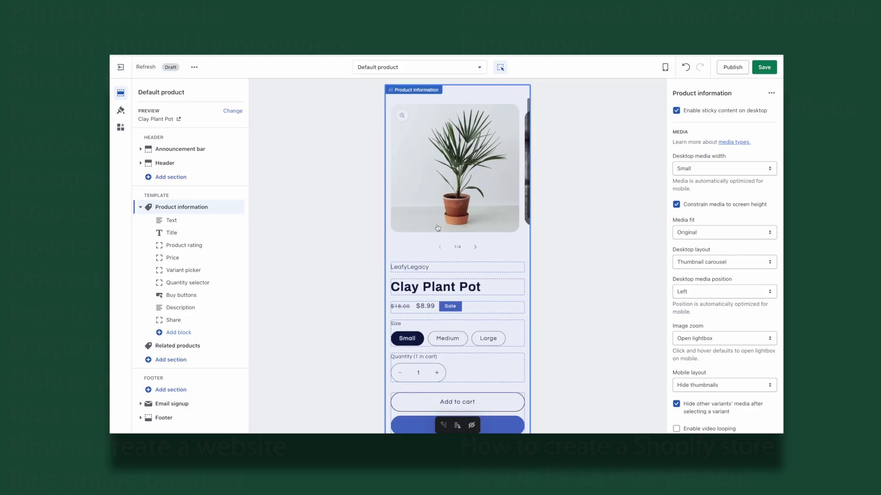
mouse_move(211, 344)
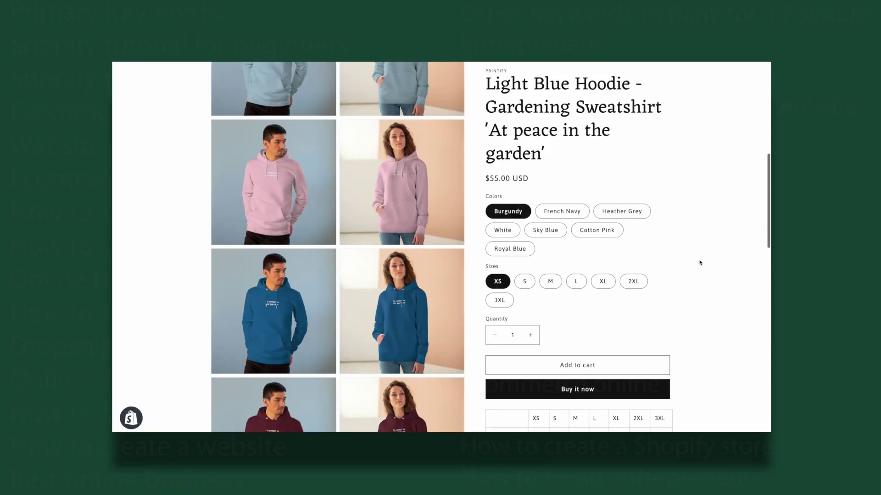
scroll(700, 262, down, 1)
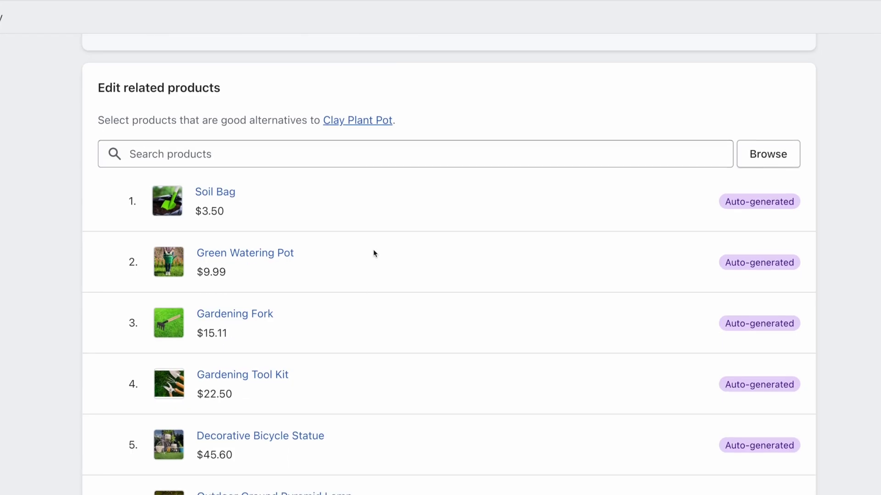
click(442, 151)
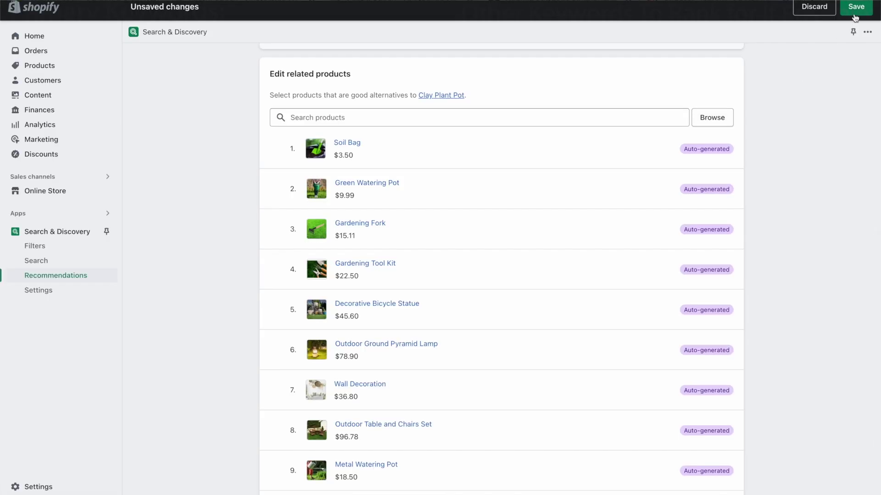
click(854, 14)
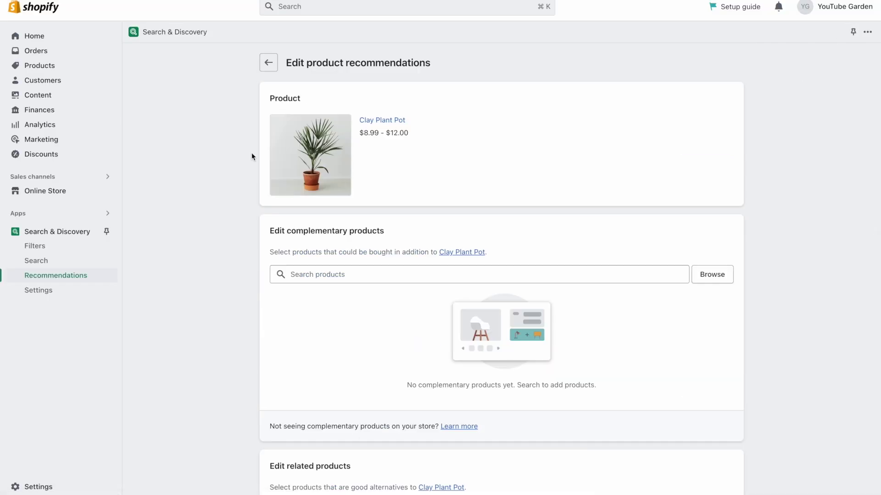
Look through the theme-wide settings.
scroll(246, 245, down, 2)
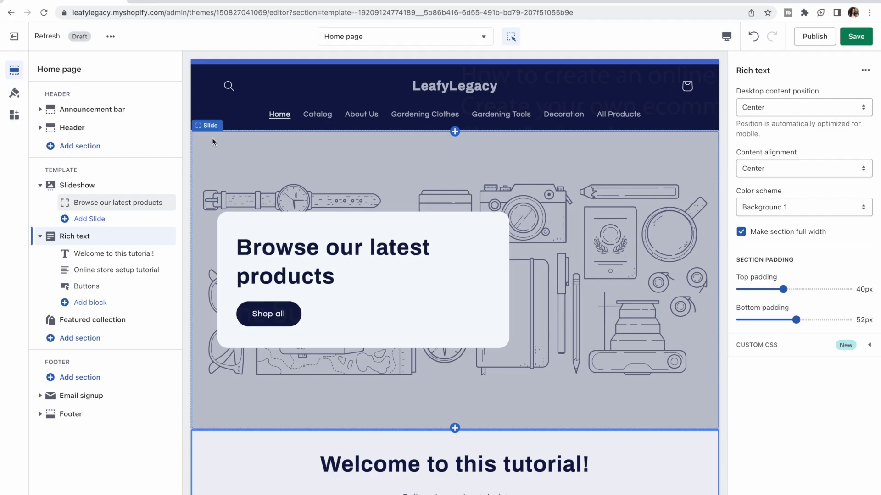
click(14, 93)
scroll(84, 207, down, 3)
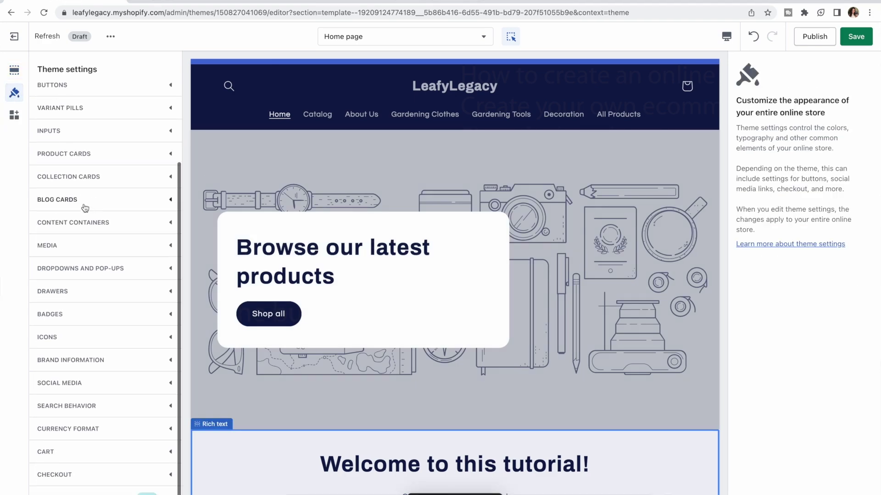
scroll(84, 207, up, 3)
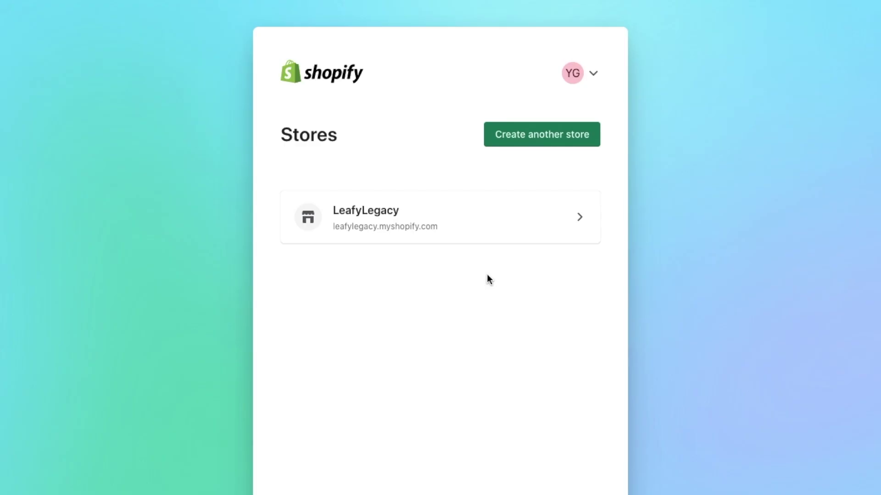
In the LeafyLegacy admin's Online Store Themes, add the free Dawn theme and open its Customize link separately.
click(450, 243)
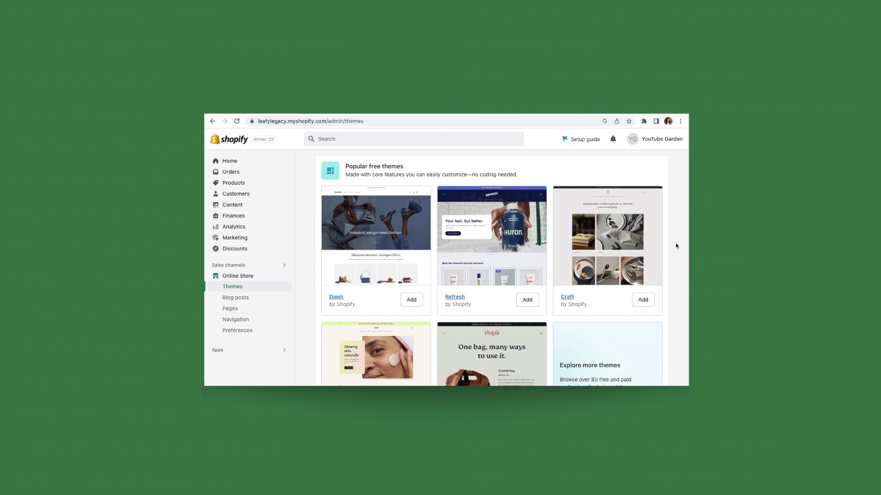
scroll(675, 245, down, 3)
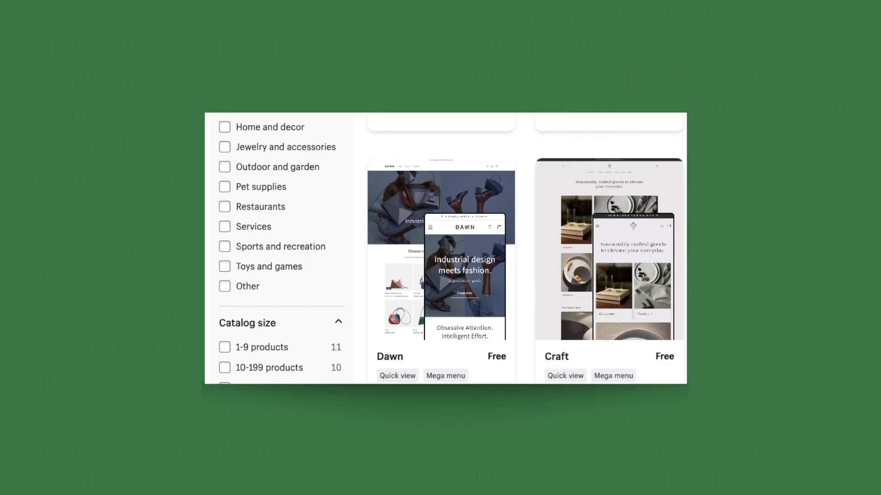
scroll(451, 248, down, 2)
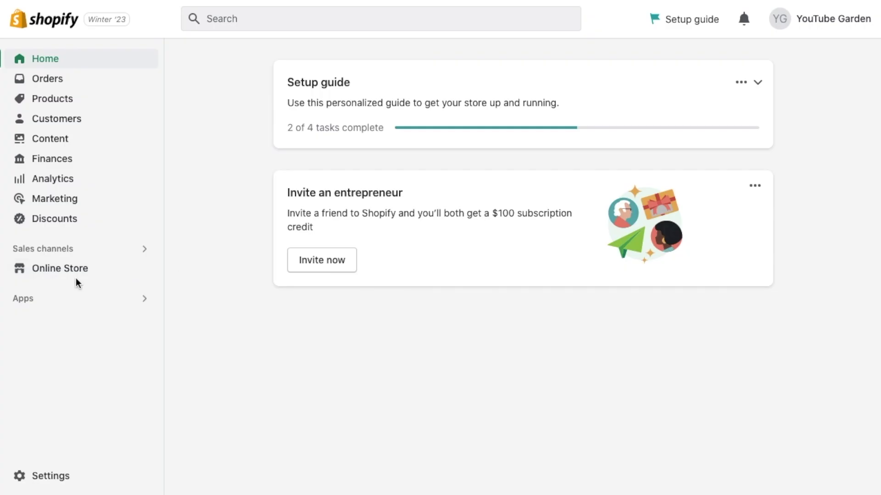
click(62, 275)
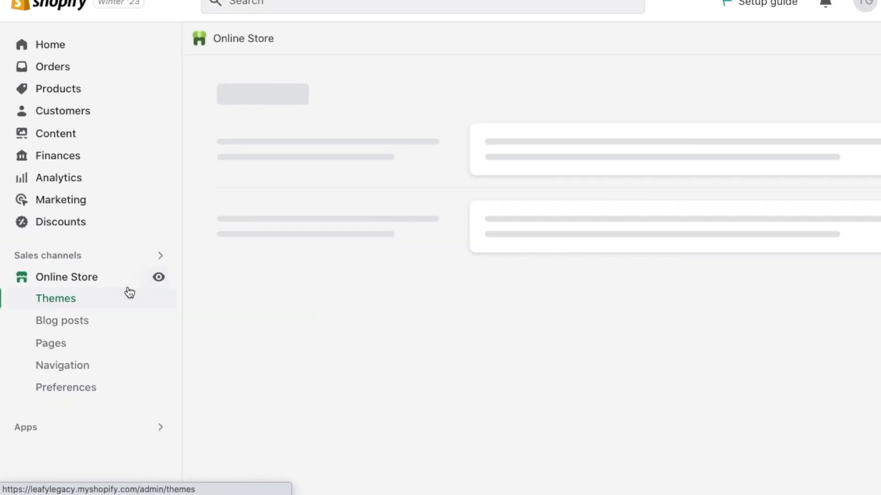
scroll(257, 339, down, 6)
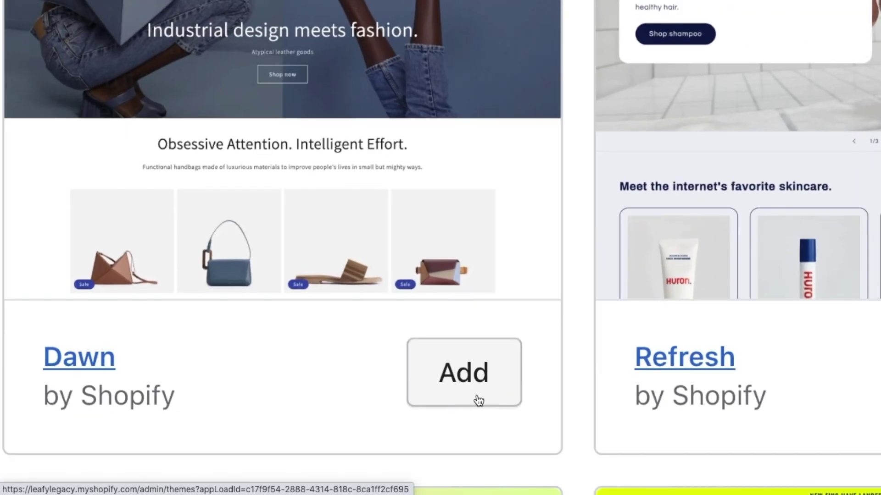
click(476, 397)
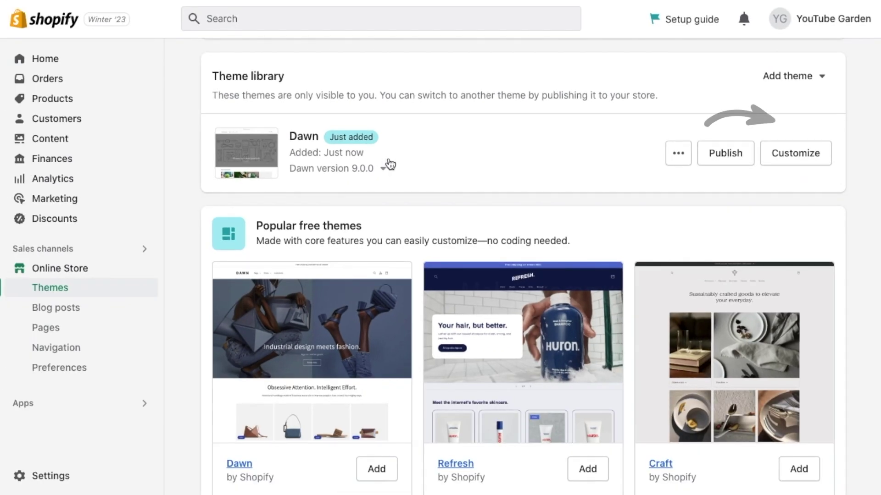
right_click(786, 163)
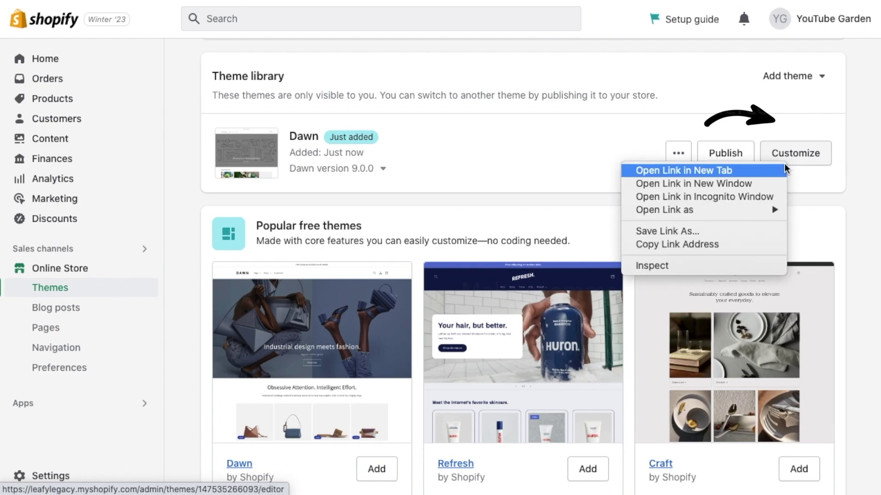
In the Dawn editor, review the Colors and Typography settings and move the Slideshow section above the Image banner.
click(743, 171)
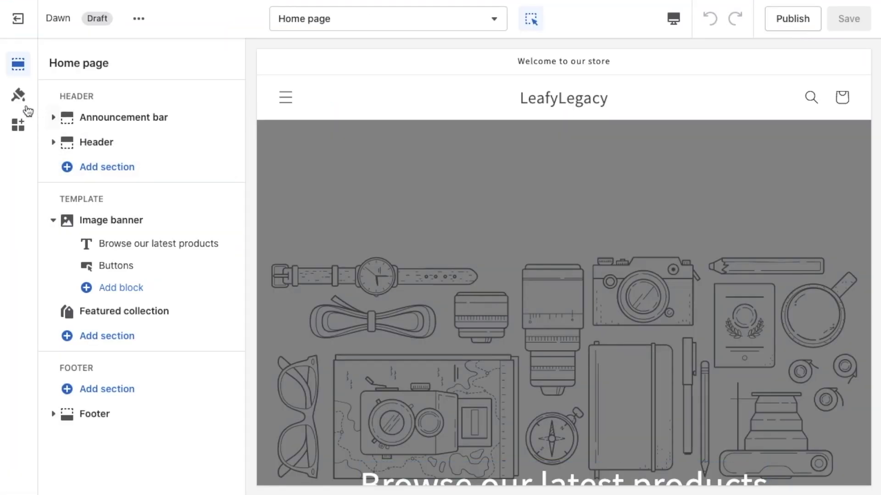
click(19, 96)
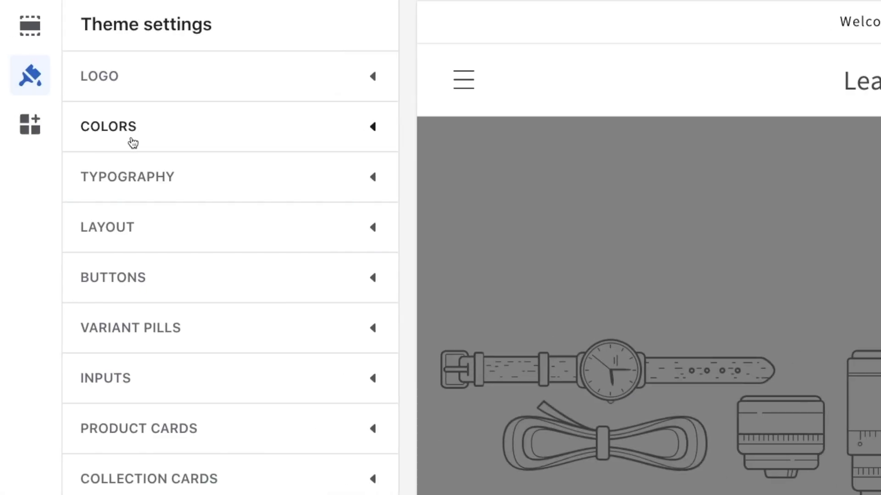
click(84, 132)
scroll(172, 145, down, 8)
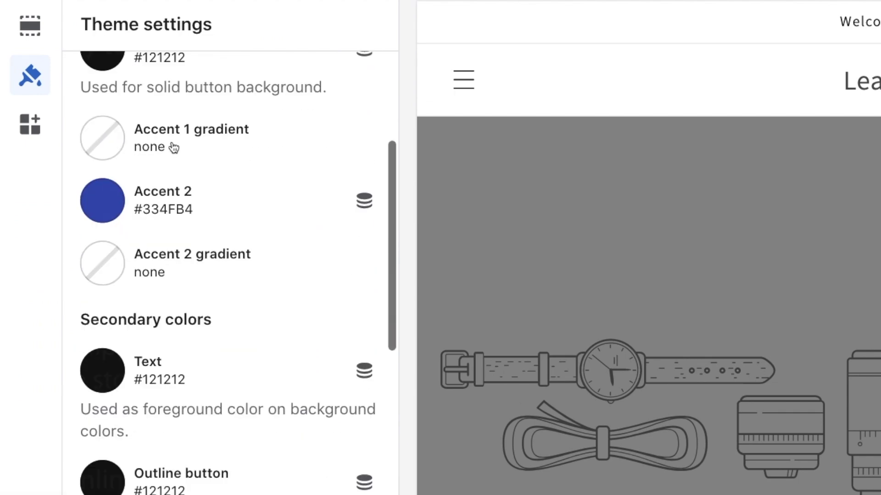
scroll(171, 141, down, 10)
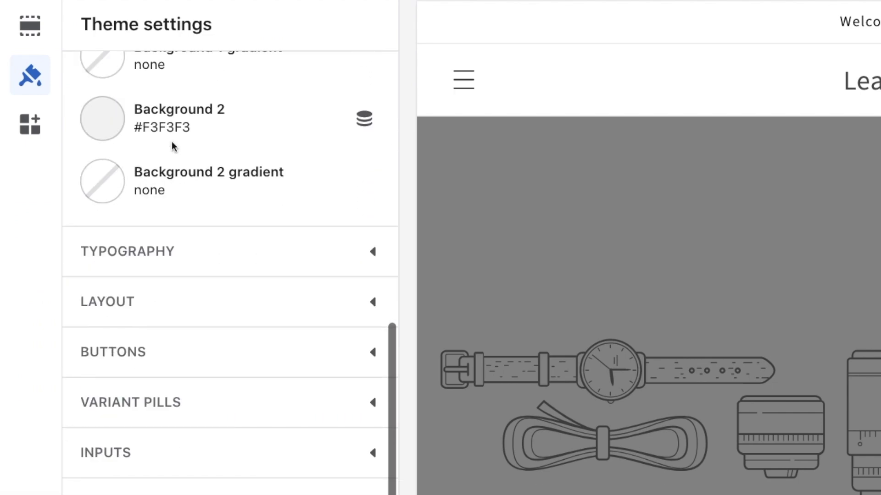
click(369, 172)
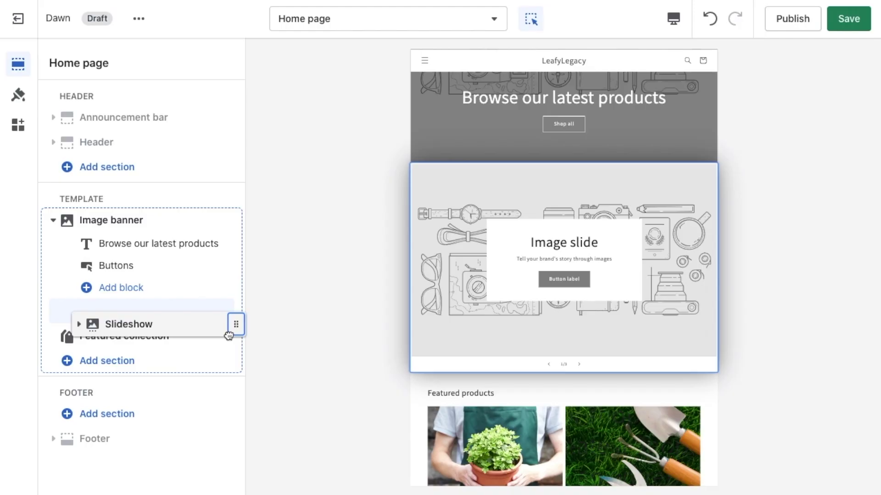
drag(227, 336, 229, 297)
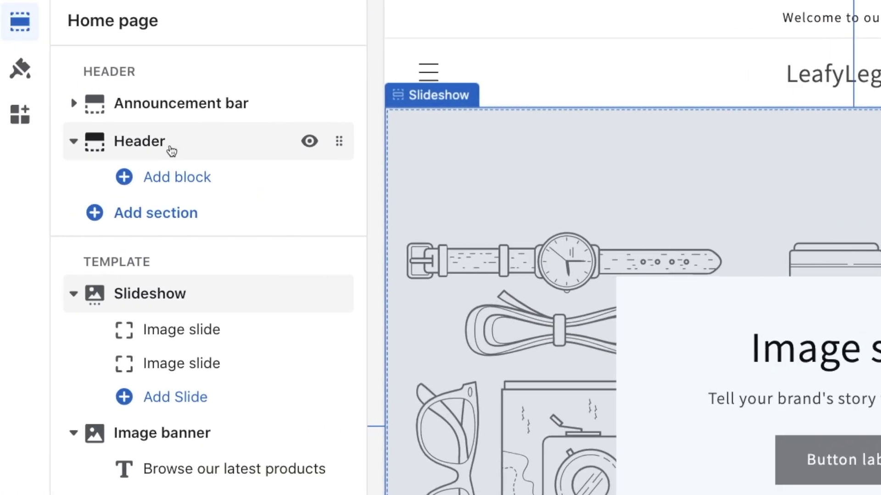
click(172, 152)
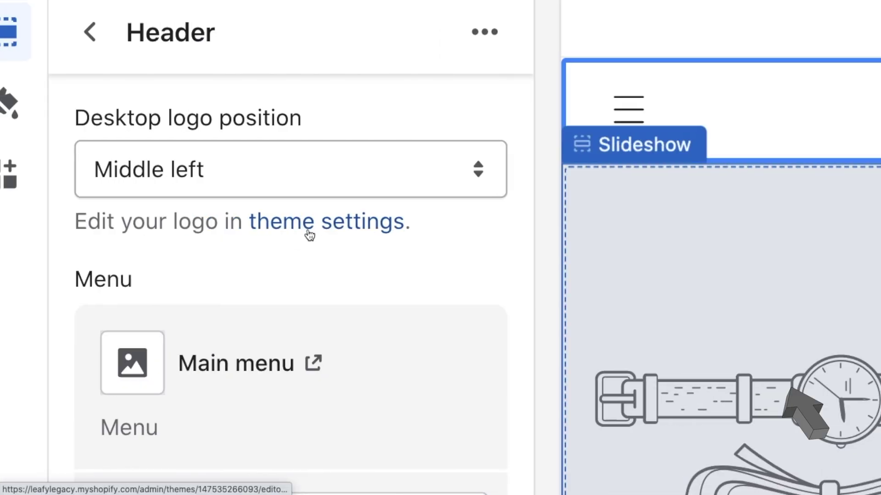
Set the Leafy_Legacy_Logo image as the Dawn theme's header logo.
click(220, 146)
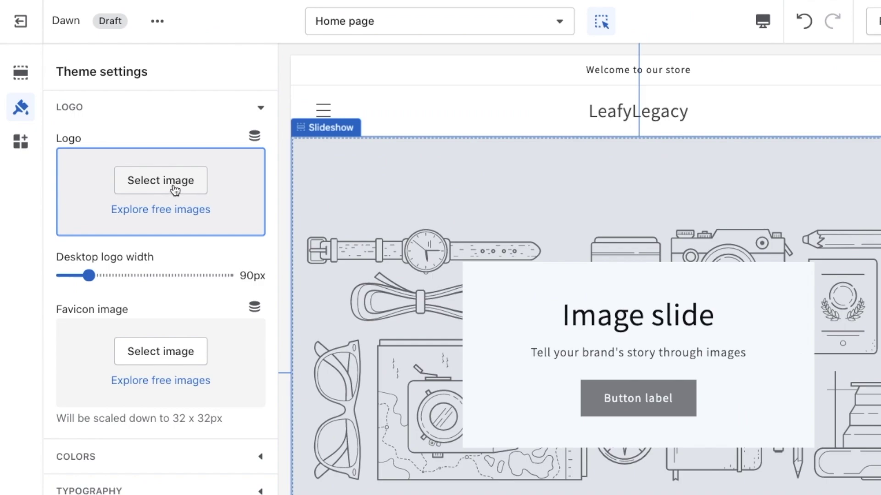
click(174, 189)
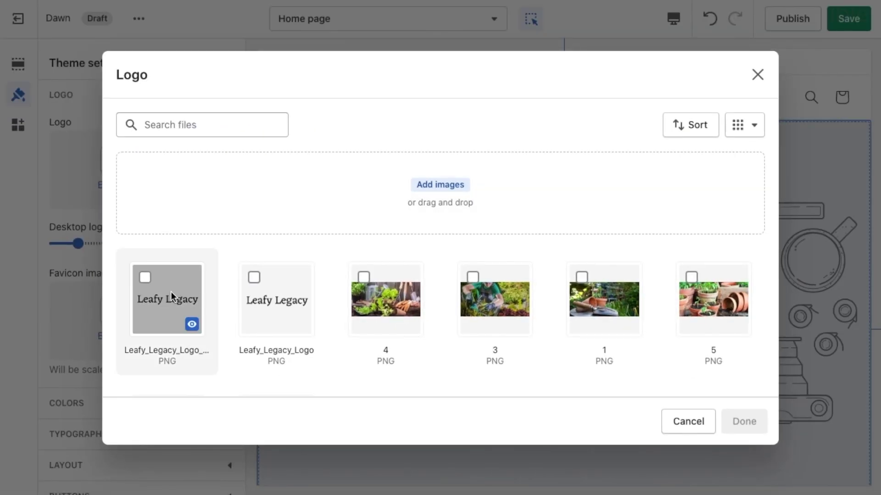
click(171, 292)
click(744, 421)
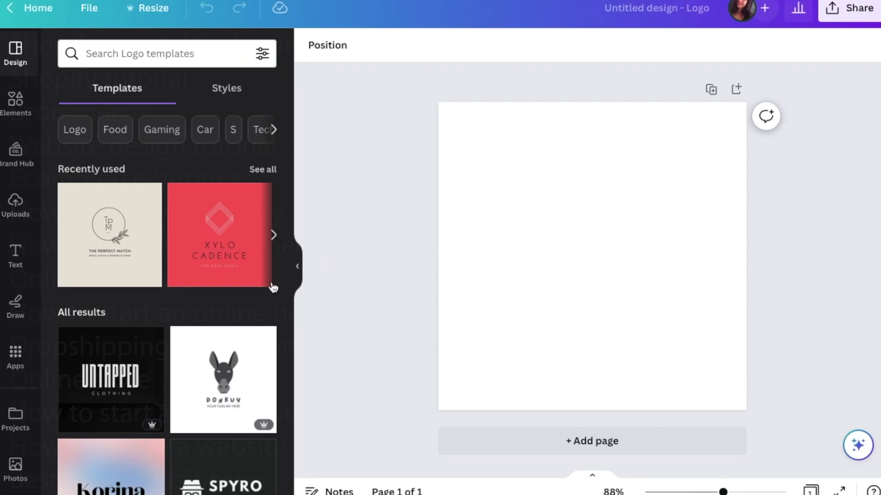
scroll(254, 299, down, 5)
scroll(254, 299, down, 3)
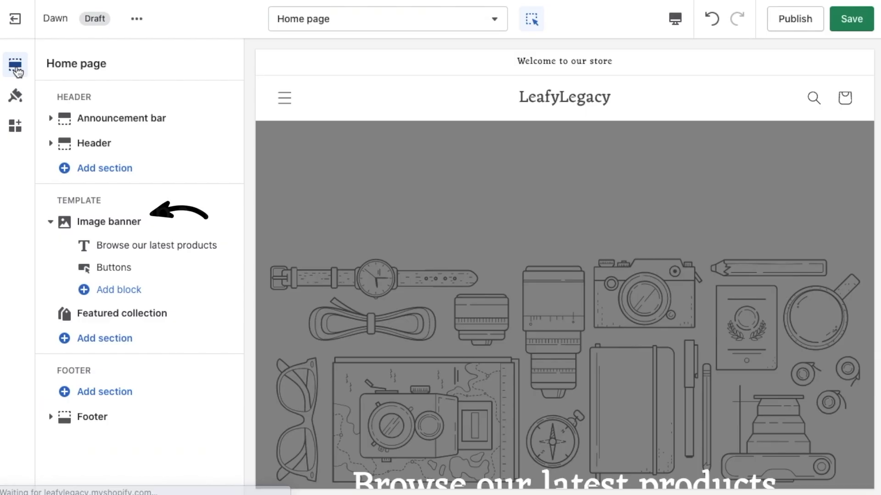
Set image 3 as the Image banner's first image.
click(165, 223)
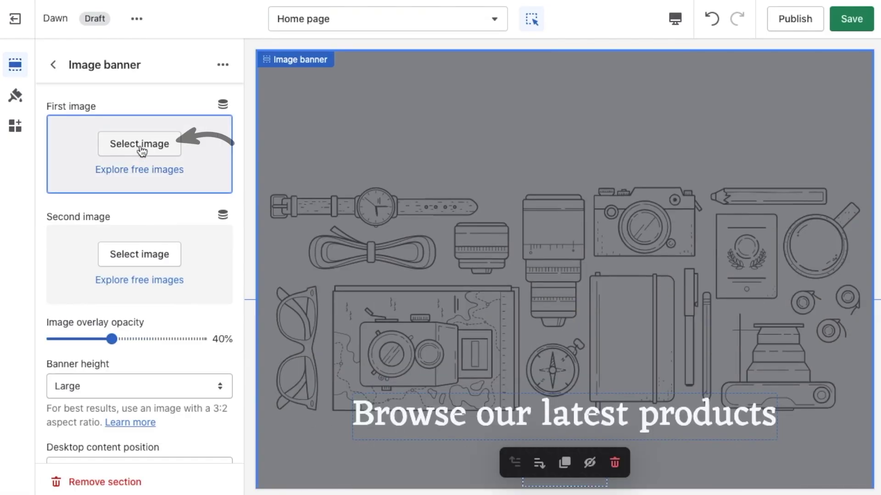
click(143, 144)
click(495, 303)
click(746, 424)
scroll(654, 378, down, 3)
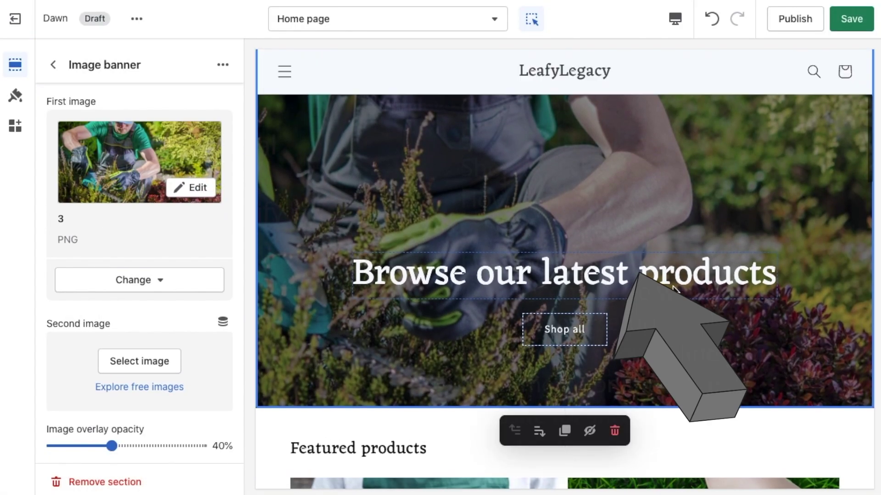
Change the banner heading to 'Leafy Legacy'.
click(673, 288)
drag(174, 159, 56, 159)
text(Leafy )
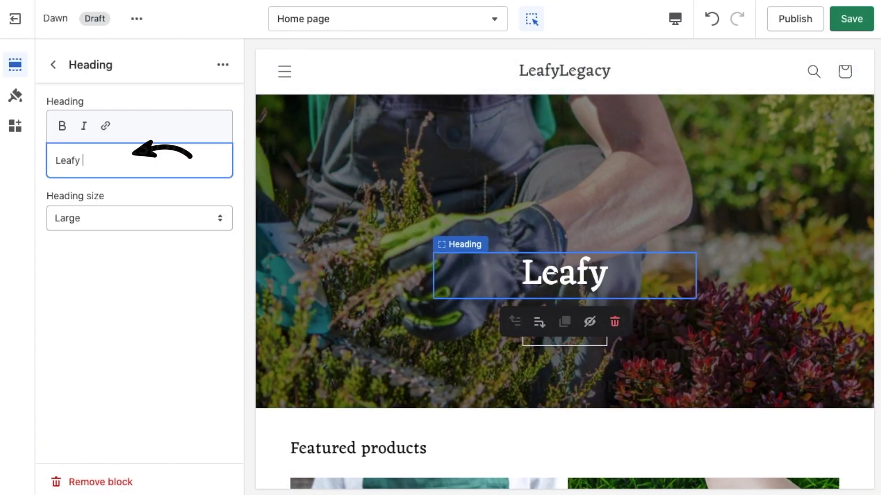
text(Legacy)
click(53, 64)
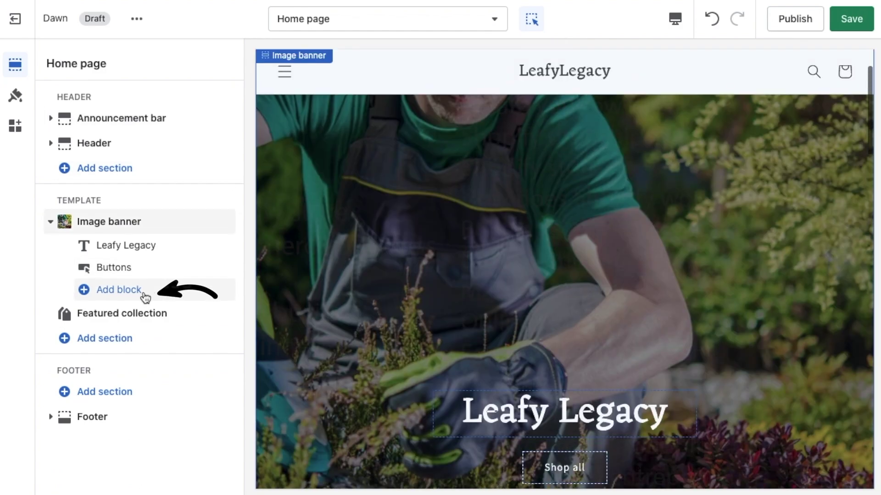
Add a Text block to the banner reading 'Cultivate your legacy, one plant at a time'.
click(149, 297)
click(279, 329)
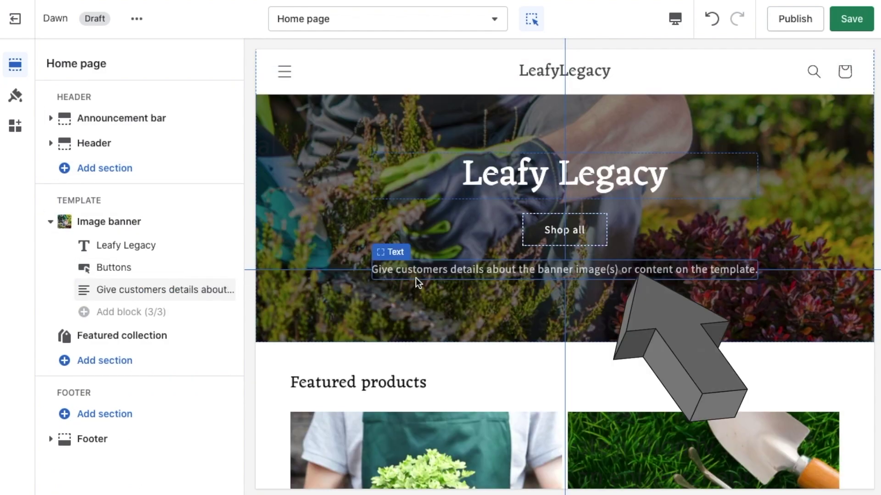
click(451, 273)
key(ctrl+a)
text(Cultivate )
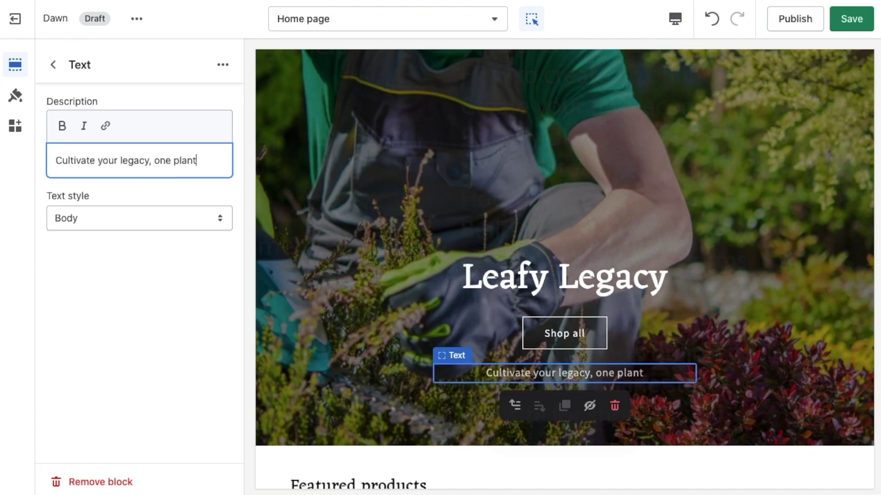
text(your legacy, one plant at a tim)
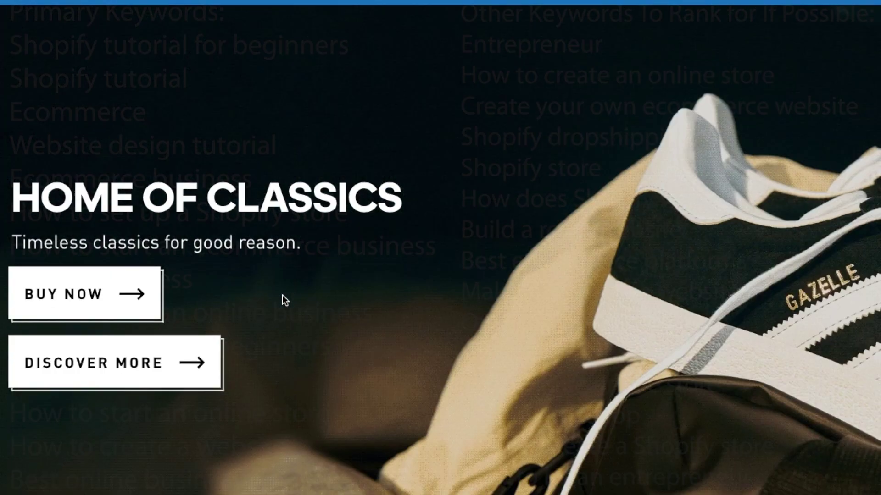
Go back to the LeafyLegacy Themes admin page, then open the Products list.
scroll(364, 293, down, 8)
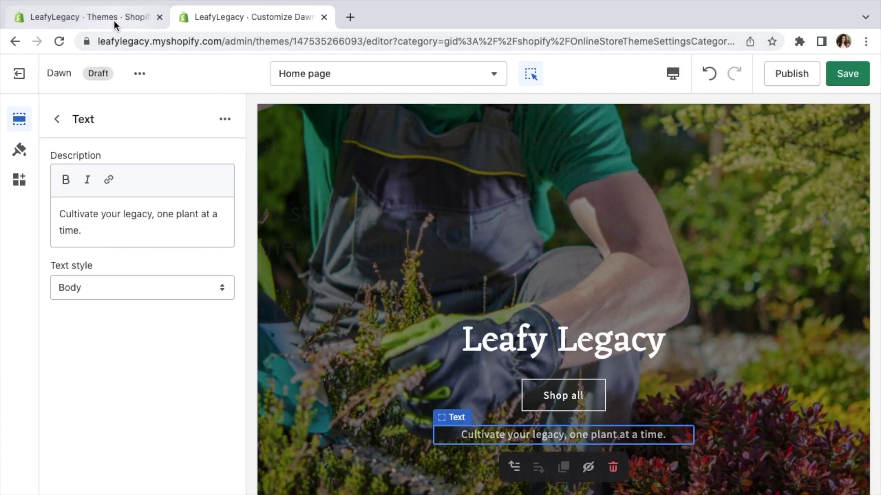
click(114, 20)
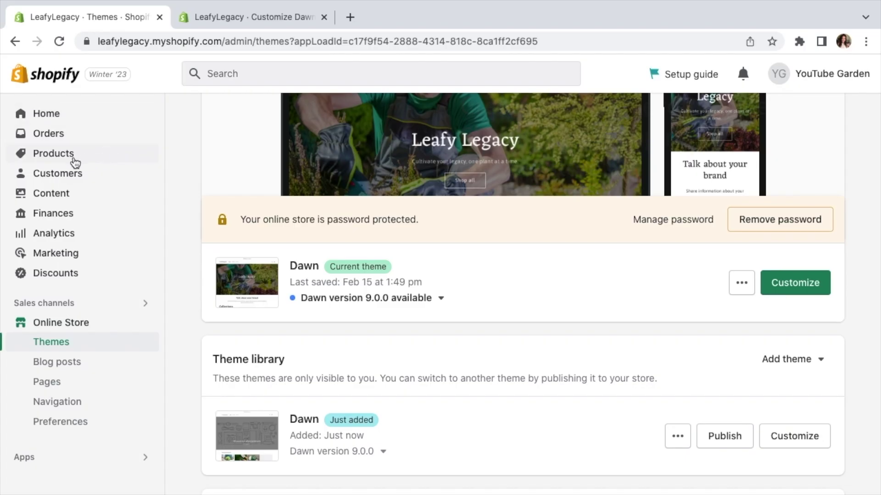
click(75, 163)
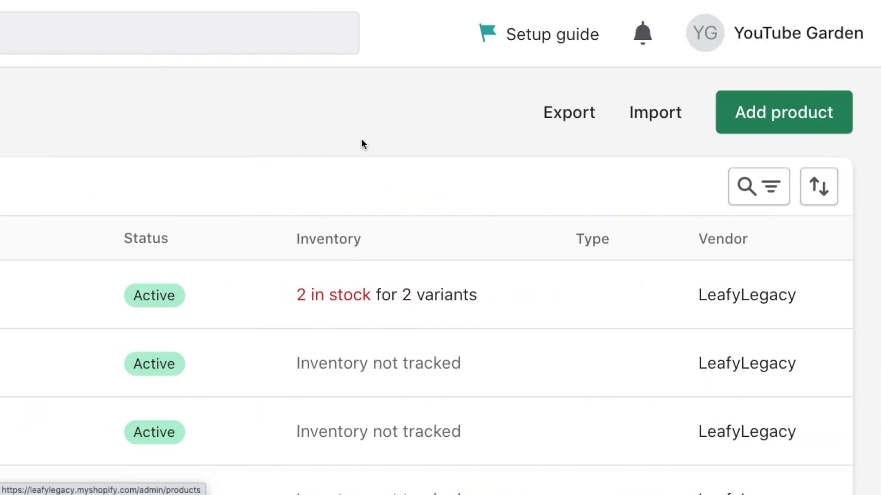
Create a Clay product and keep an auto-written description generated from the keywords 'clay plant pot'.
click(770, 133)
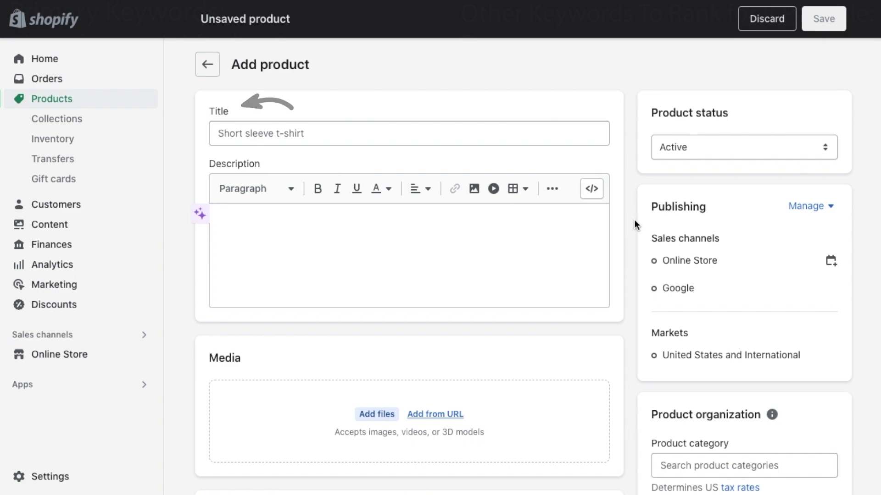
text(Clay Plant Pot)
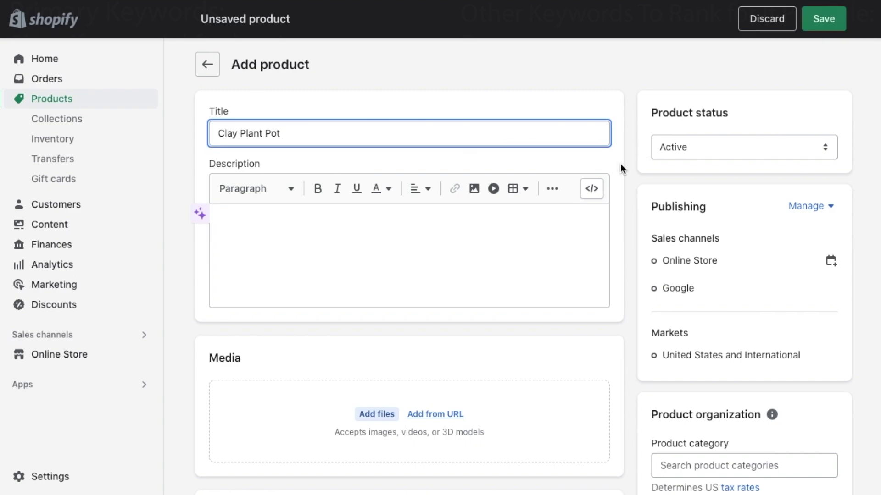
scroll(201, 146, down, 2)
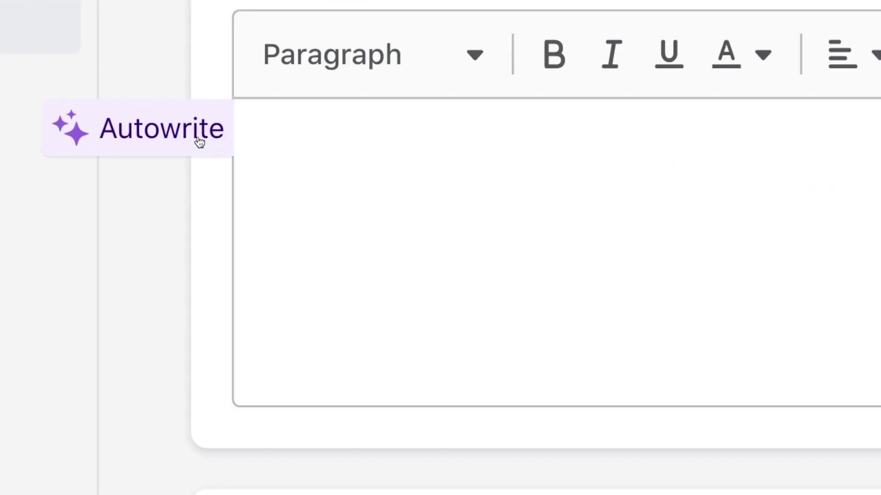
click(200, 141)
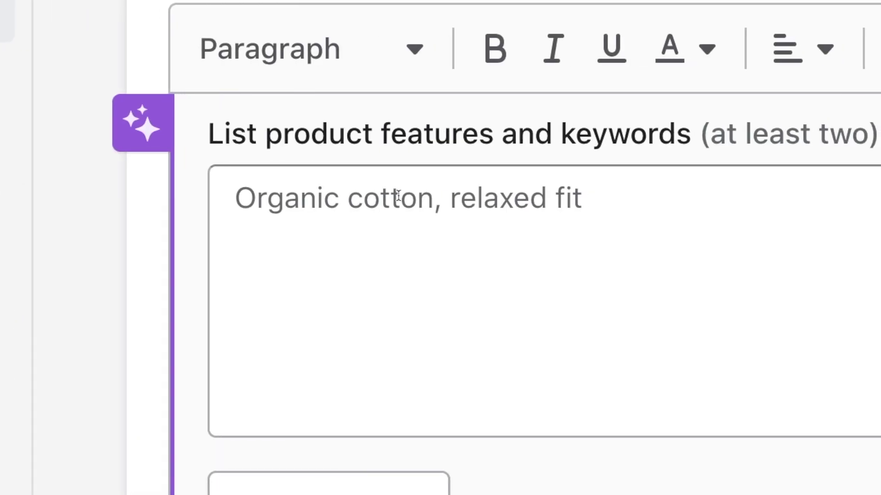
click(398, 196)
text(clay plant pot)
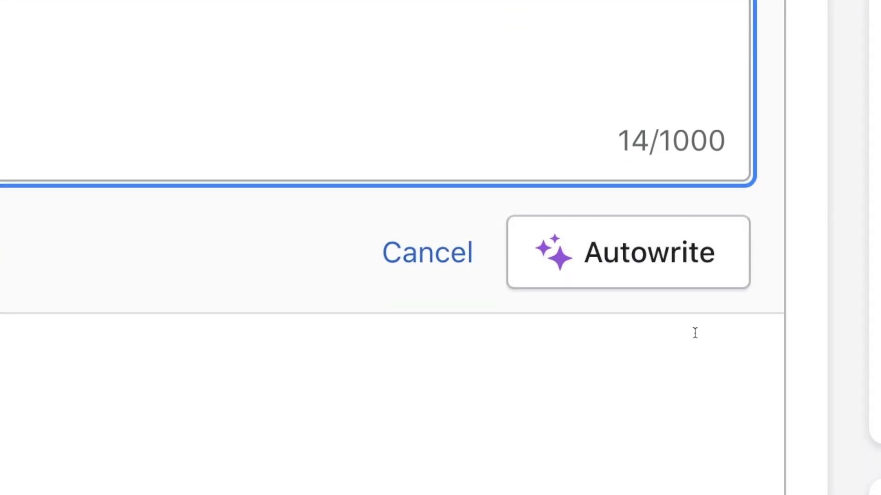
click(781, 414)
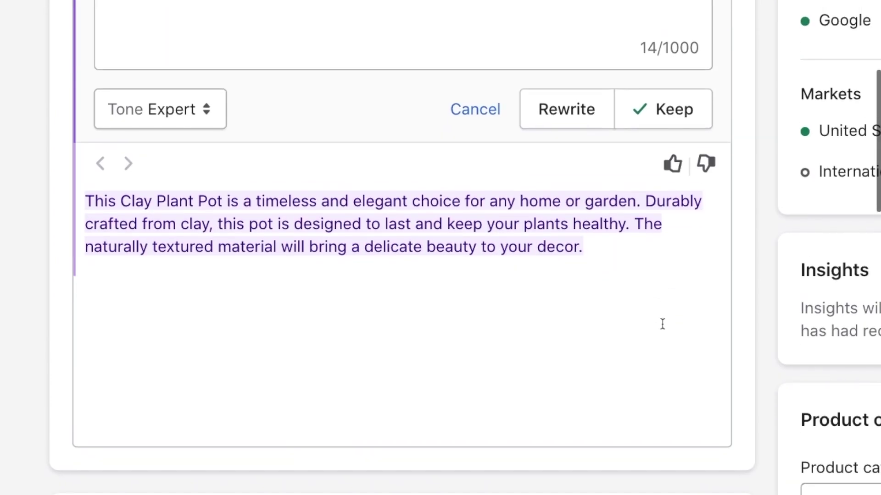
click(663, 109)
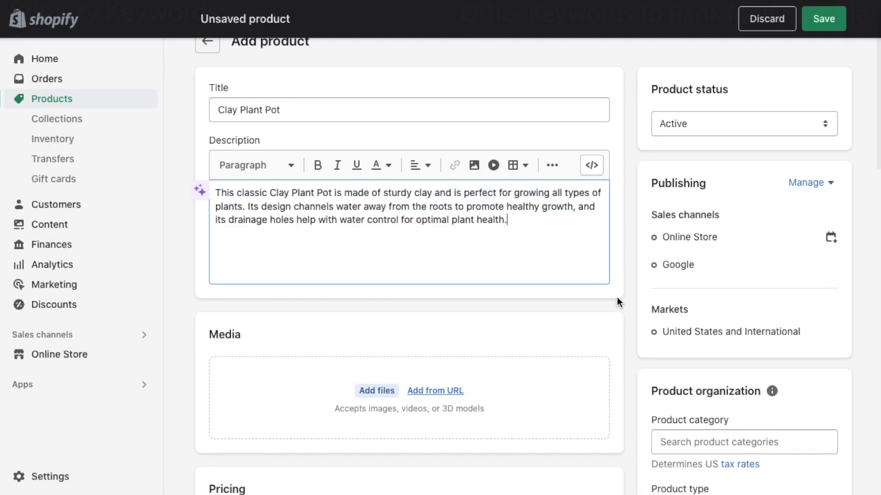
Make the SEO page title 'Clay Plant Pot - Gardening Store - Leafy Legacy' and keep the status Active.
scroll(618, 297, down, 3)
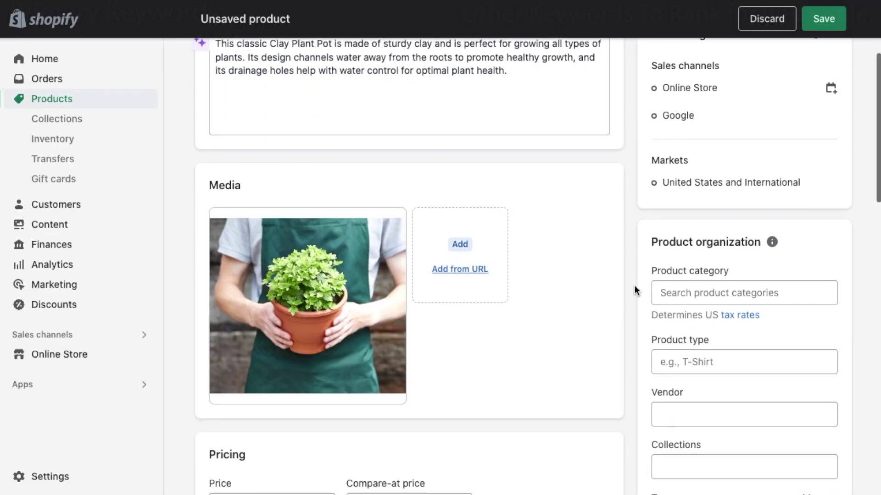
scroll(620, 340, down, 4)
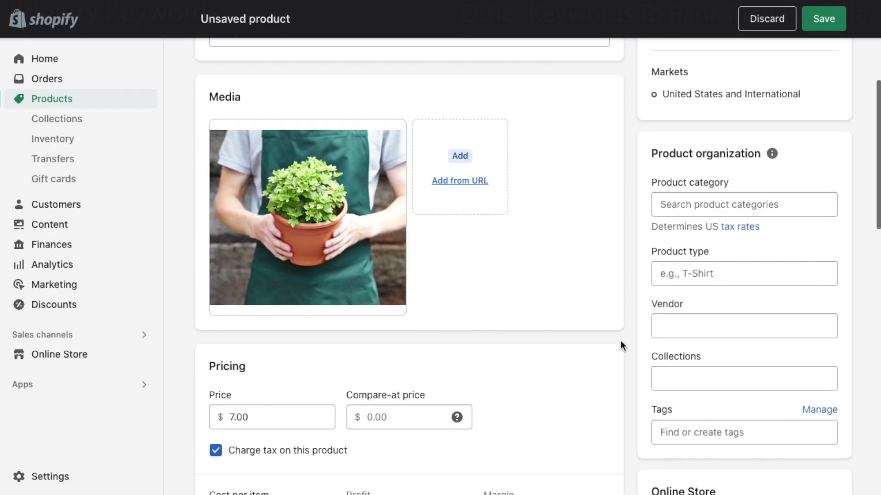
scroll(620, 340, down, 15)
click(600, 339)
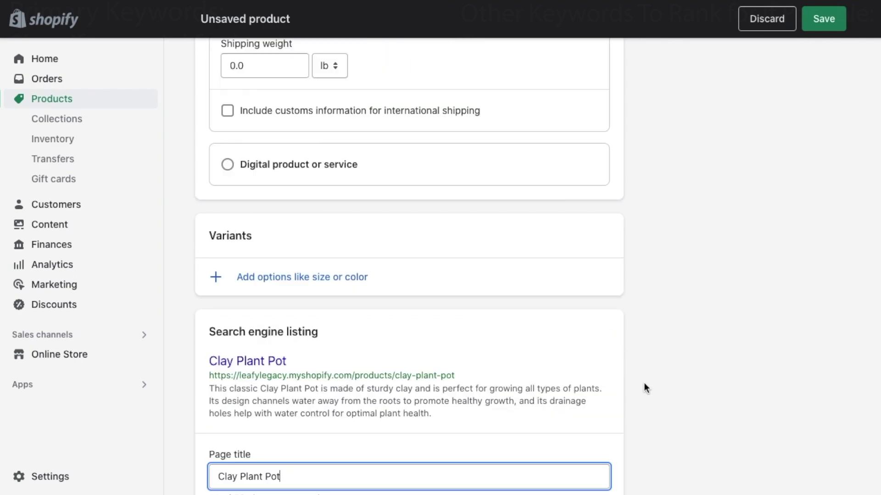
scroll(643, 382, down, 5)
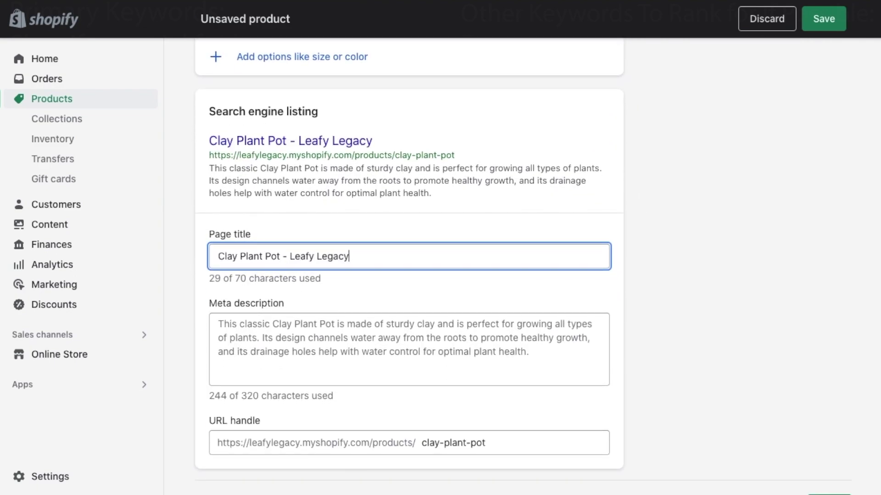
click(290, 256)
text(Gardening Store -)
click(357, 326)
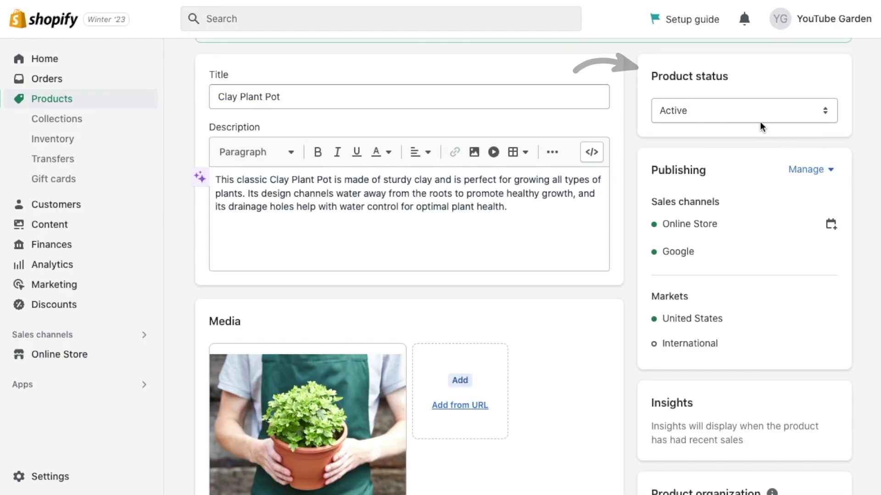
click(760, 117)
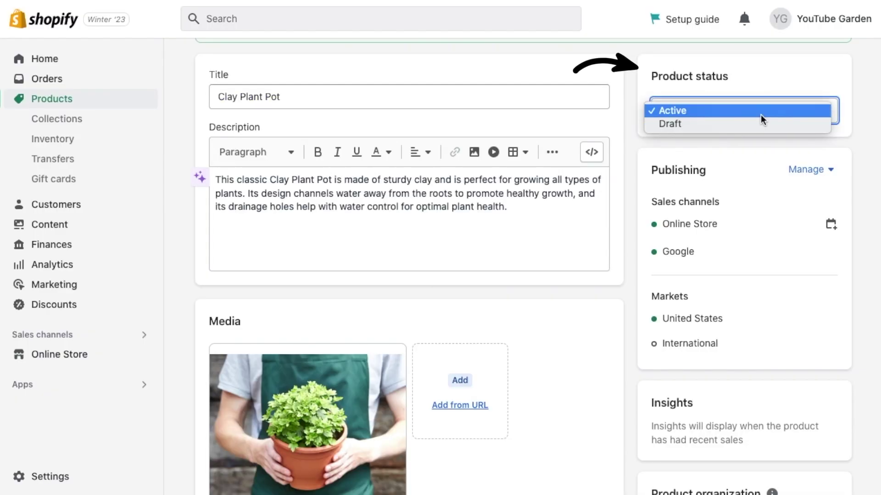
click(760, 112)
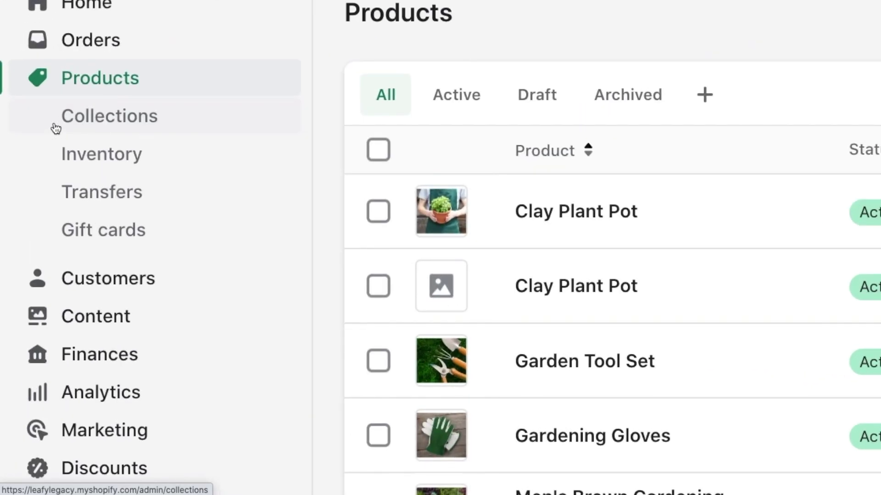
Create and save a manual collection titled Gardening Tools with a Leafy Legacy SEO page title.
click(48, 127)
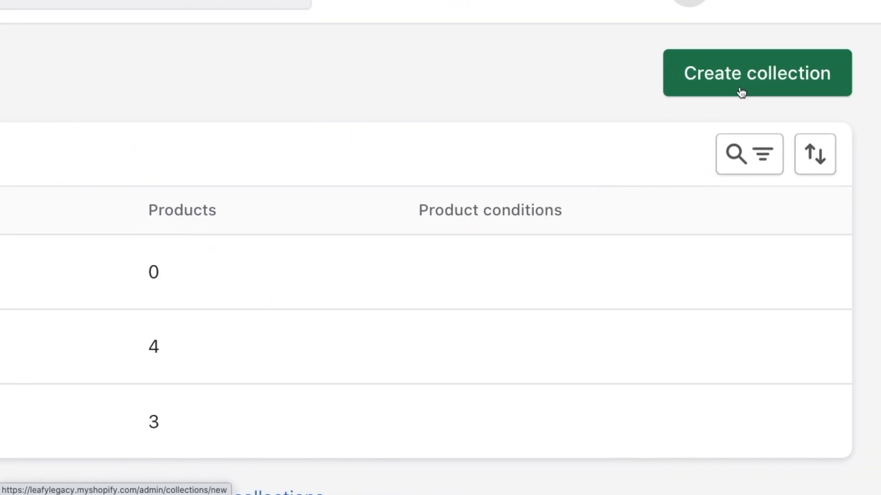
click(740, 91)
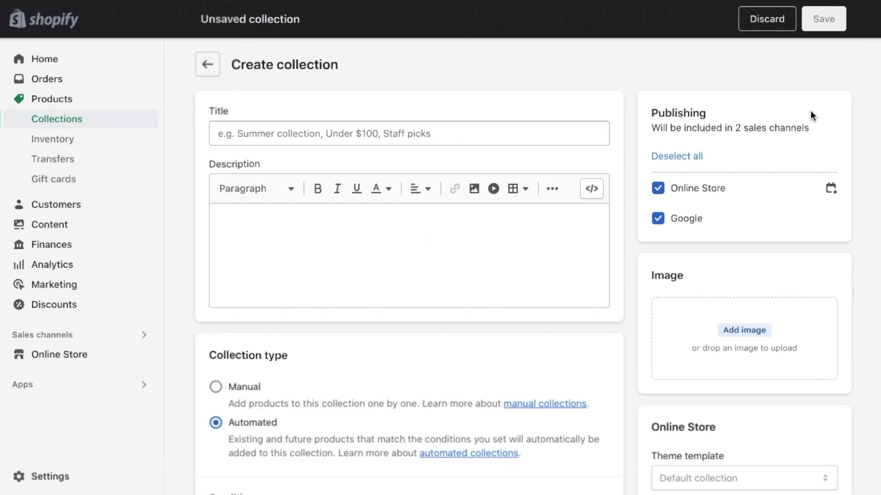
click(275, 133)
text(Gardening Tools)
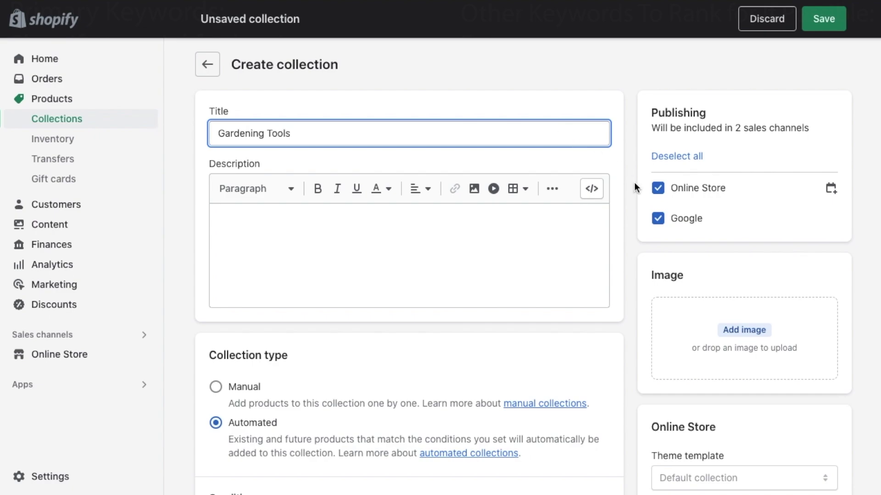
click(637, 191)
scroll(637, 191, down, 3)
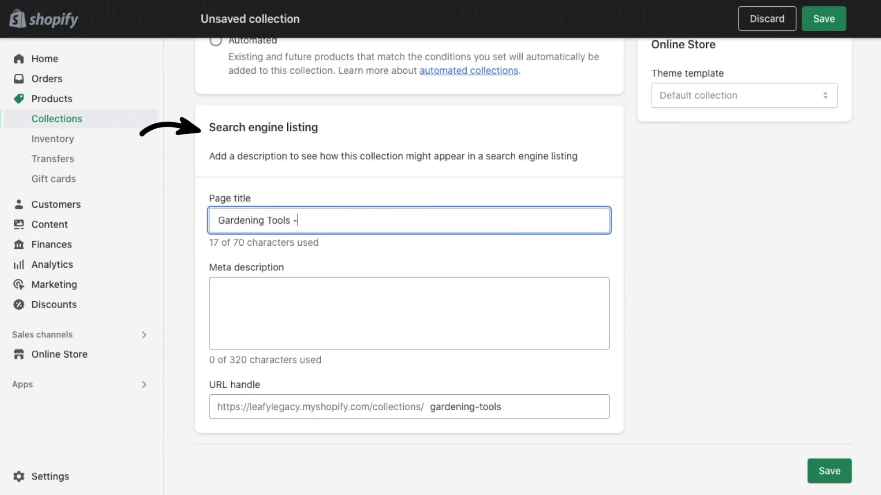
text(Leafy Legacy)
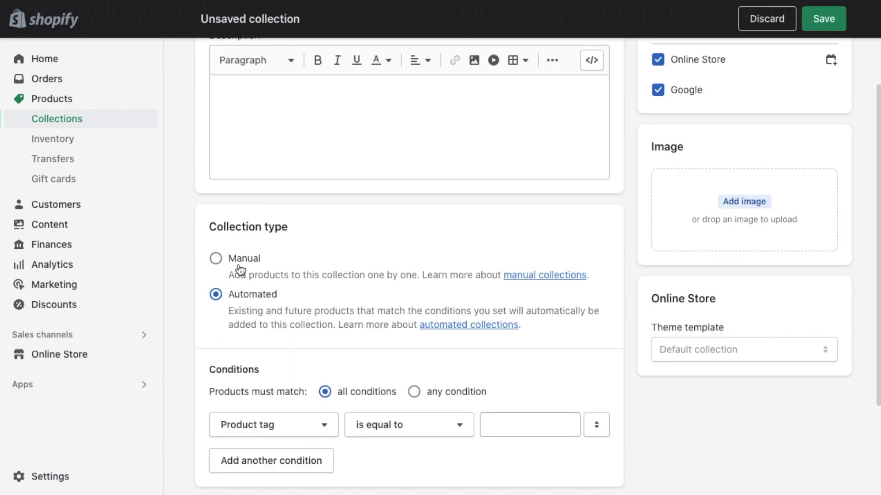
click(242, 266)
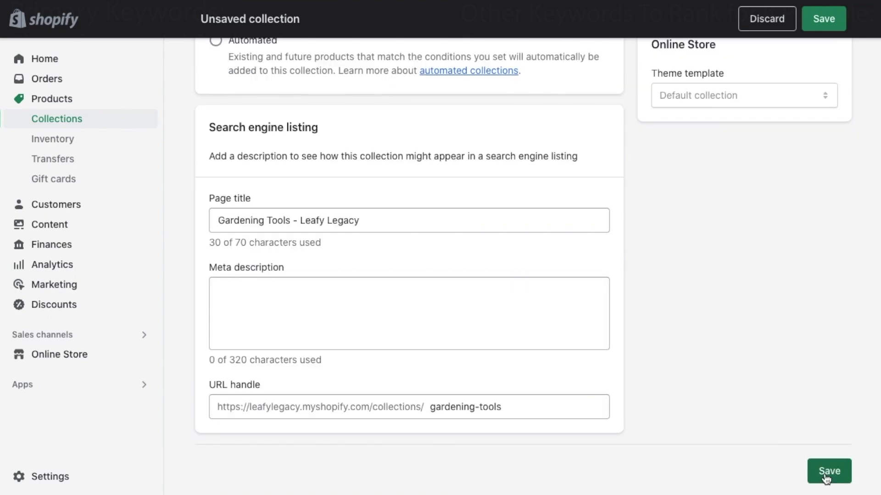
click(826, 477)
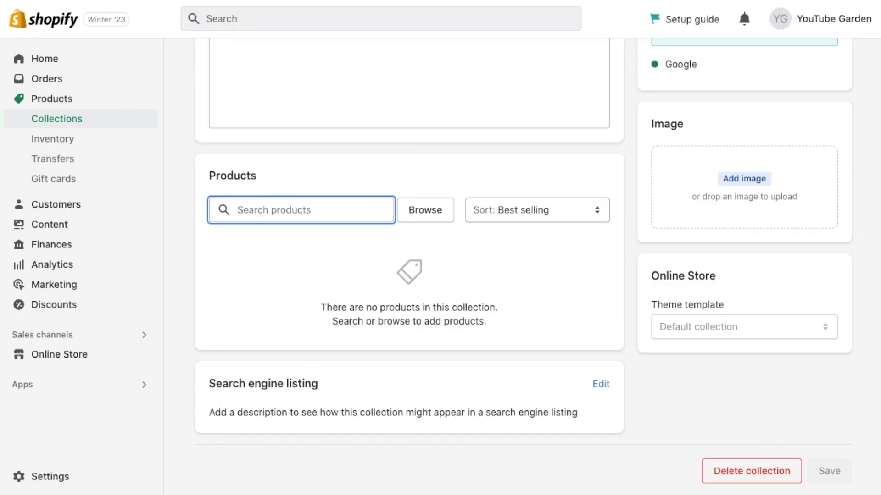
Search for 'tool' and add Garden Tool Set to the collection.
text(tool)
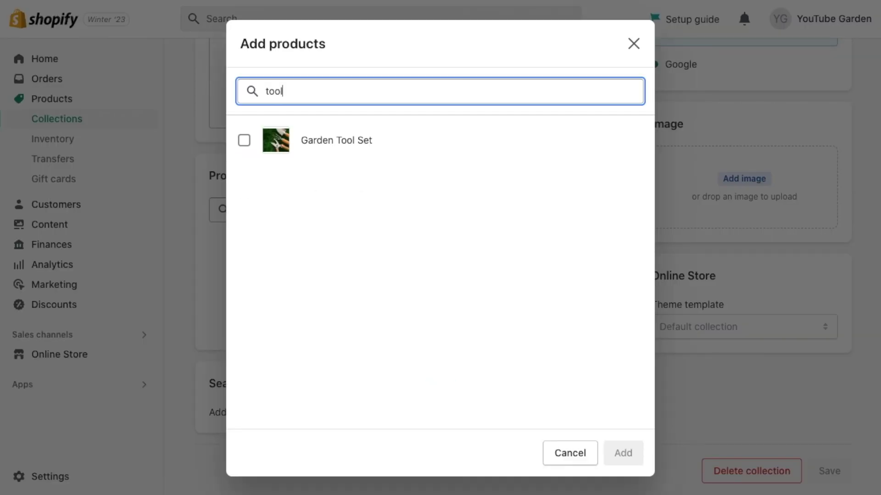
click(344, 142)
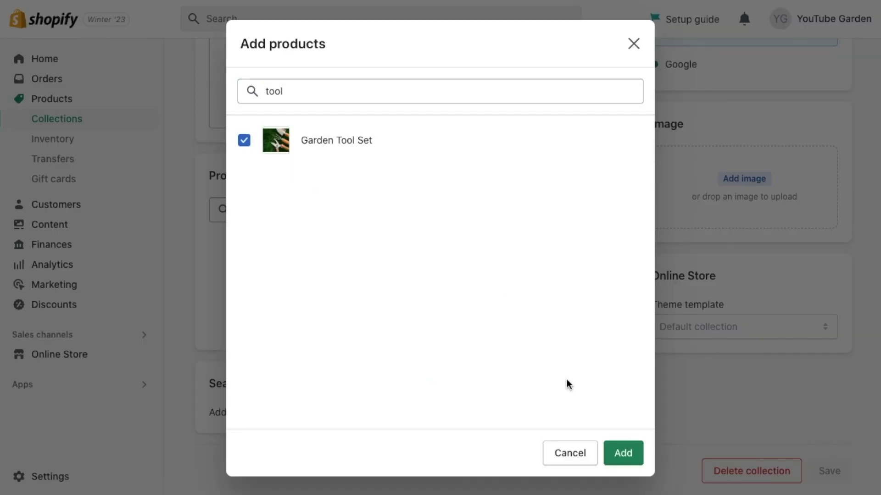
click(622, 453)
Set the Gardening Tools collection's product sort order to Manually.
click(296, 274)
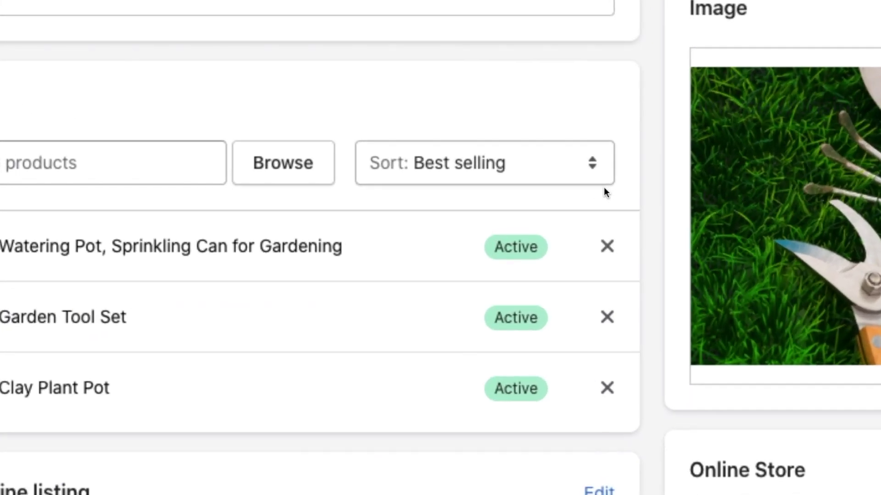
click(431, 179)
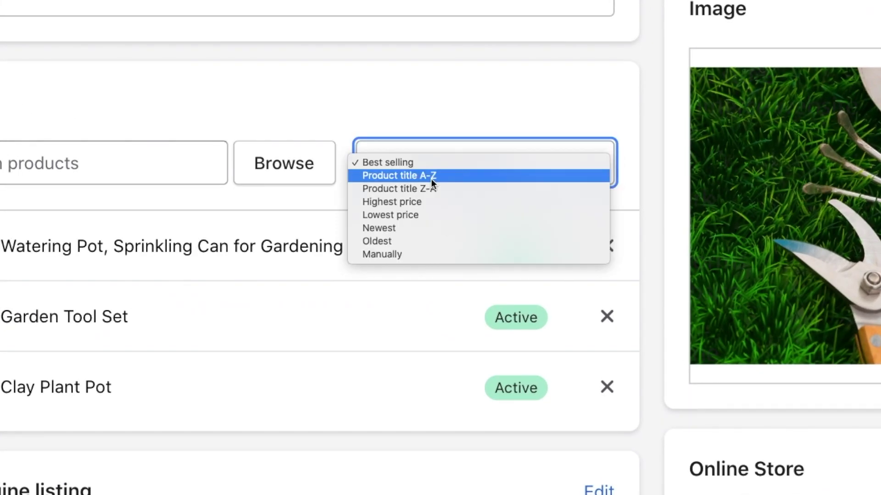
click(635, 171)
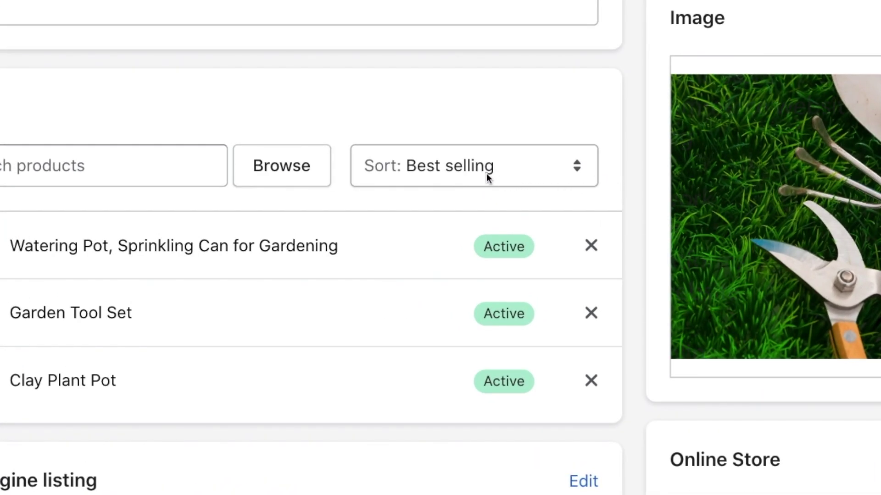
click(546, 174)
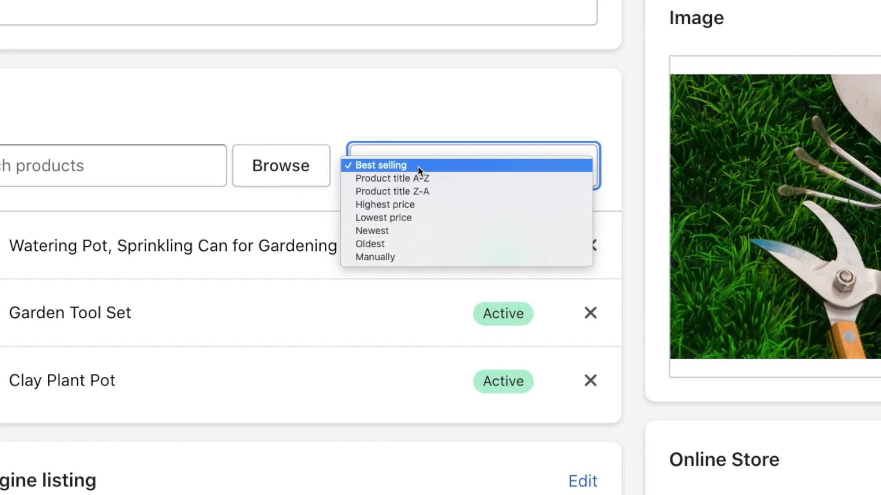
click(427, 257)
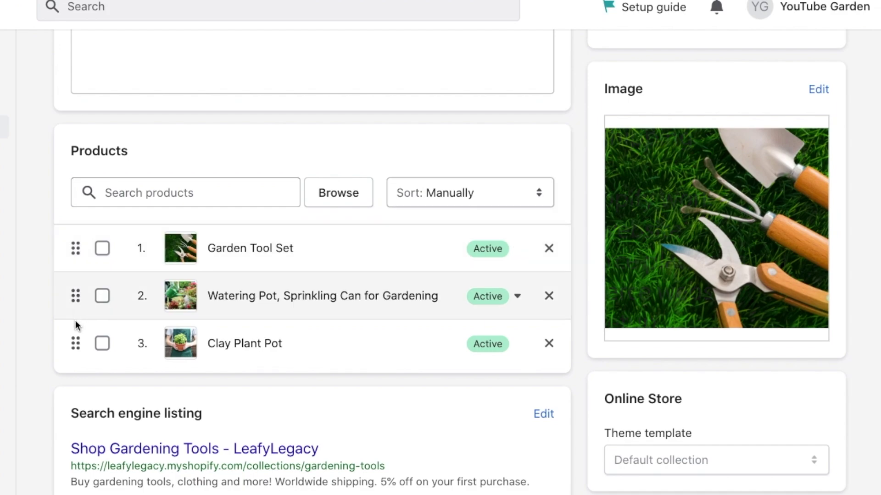
Move Clay Plant Pot to the top of the collection and save the order.
drag(75, 341, 65, 234)
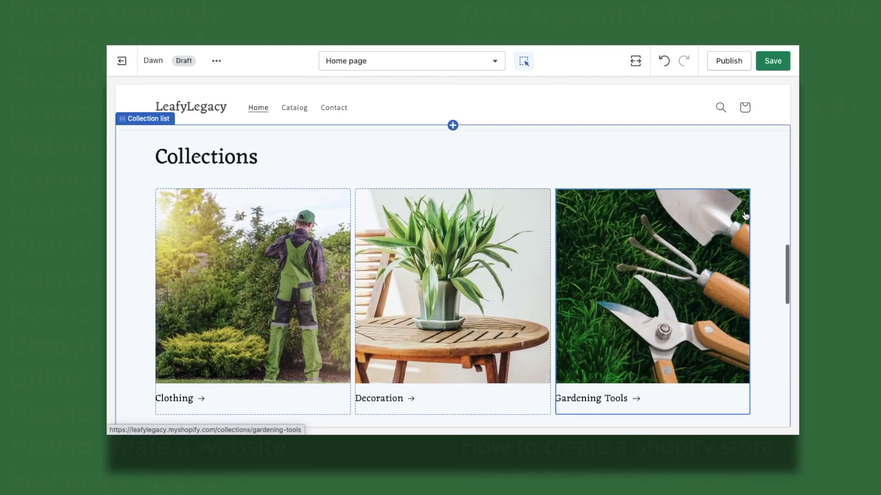
scroll(746, 216, down, 1)
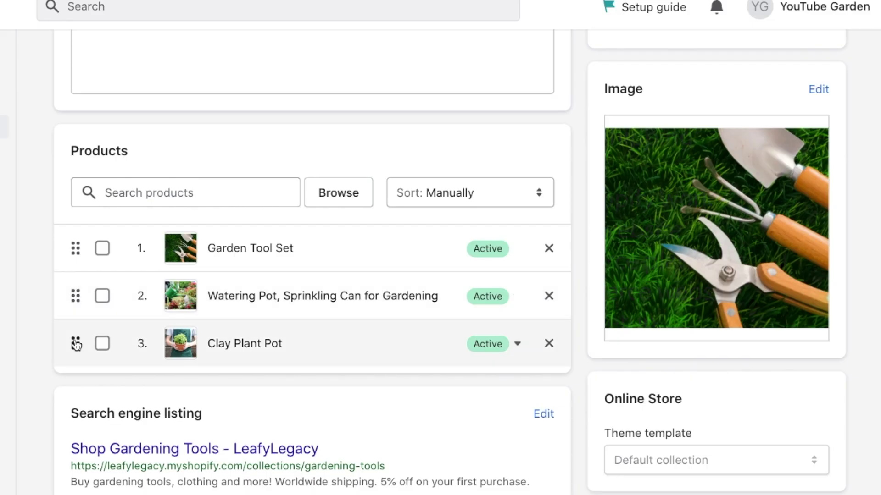
drag(73, 344, 64, 234)
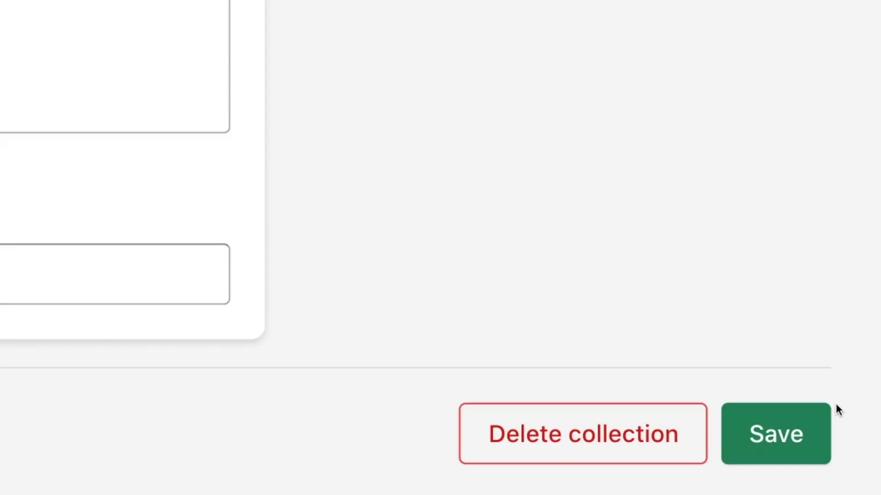
click(774, 433)
scroll(774, 435, up, 10)
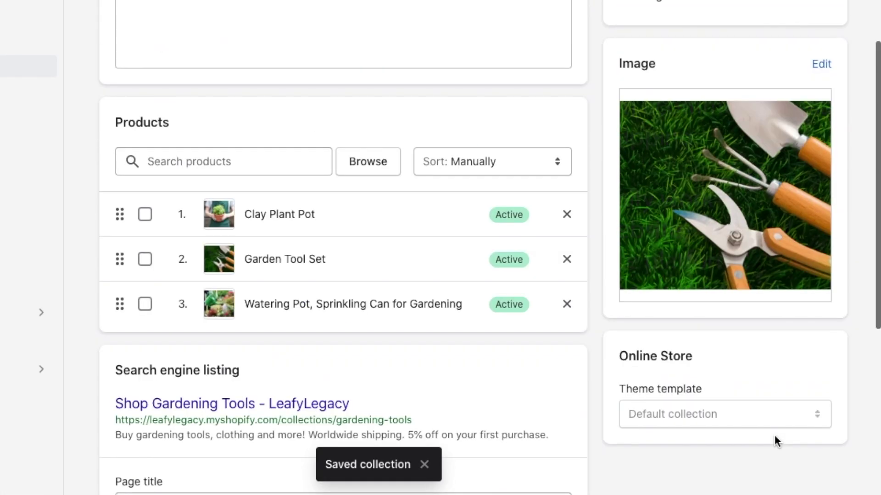
click(113, 9)
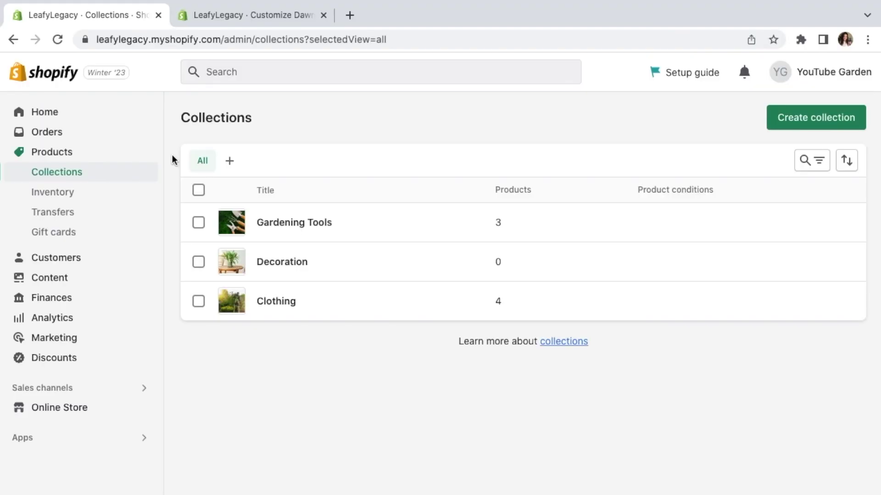
click(241, 18)
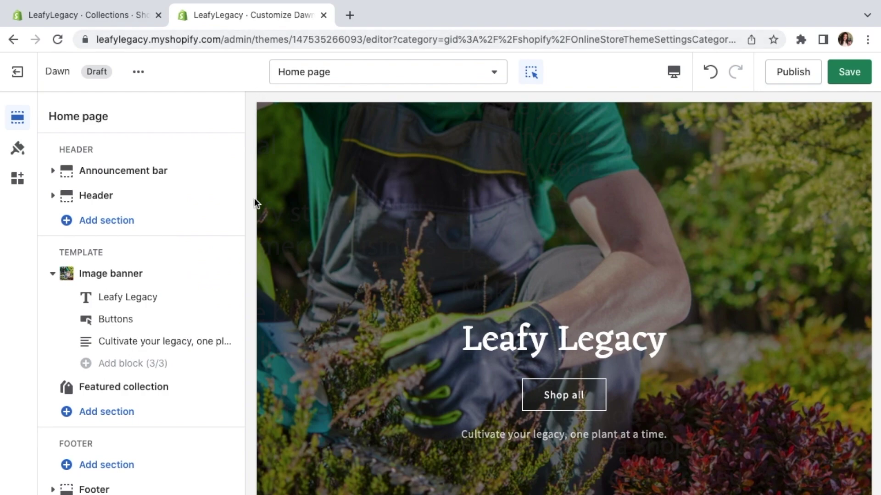
Insert a Featured collection section below the image banner showing the Gardening Tools collection.
scroll(291, 275, down, 5)
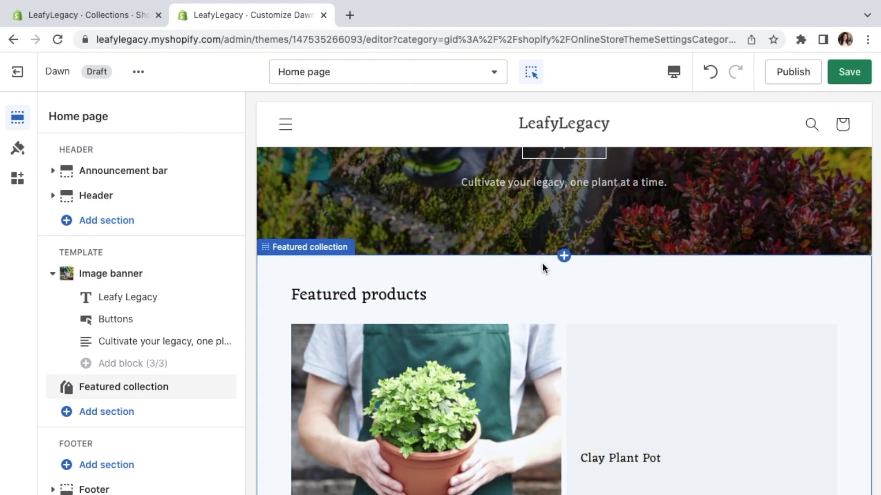
mouse_move(565, 259)
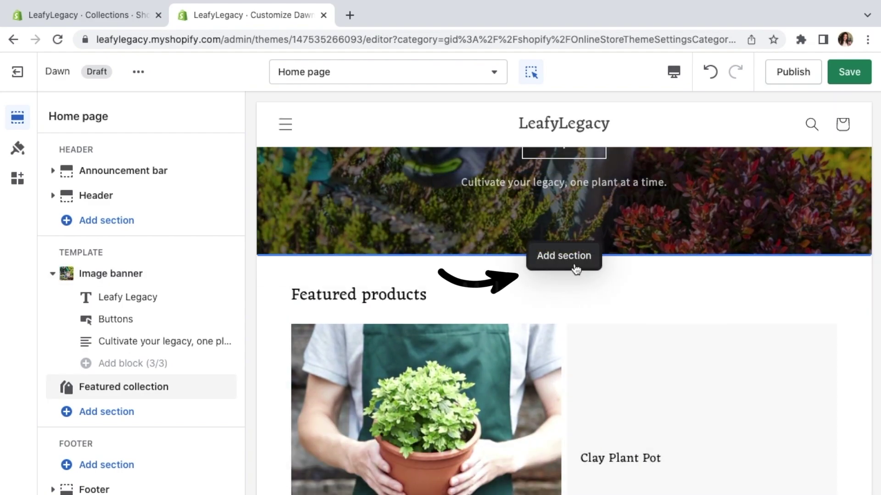
click(574, 266)
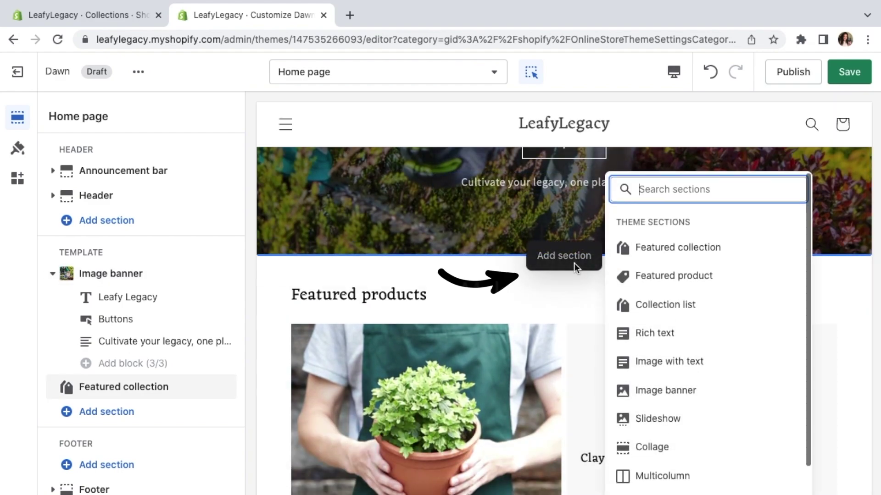
click(638, 259)
scroll(240, 320, down, 5)
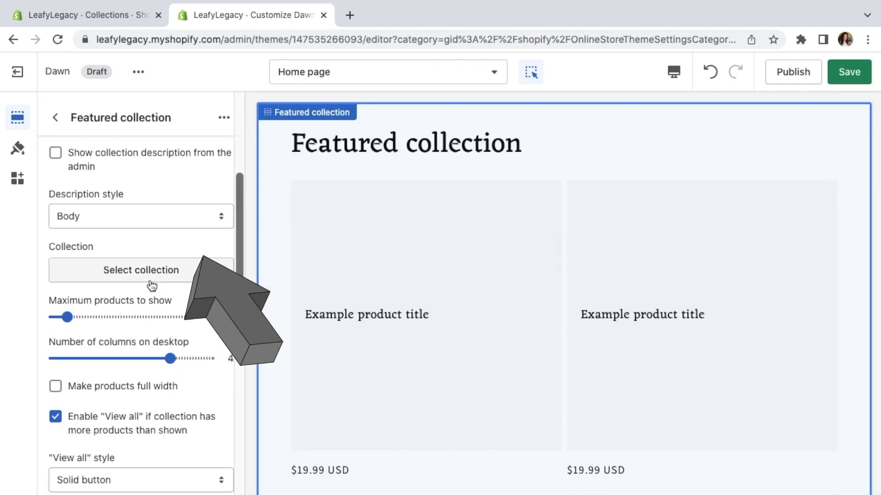
click(164, 283)
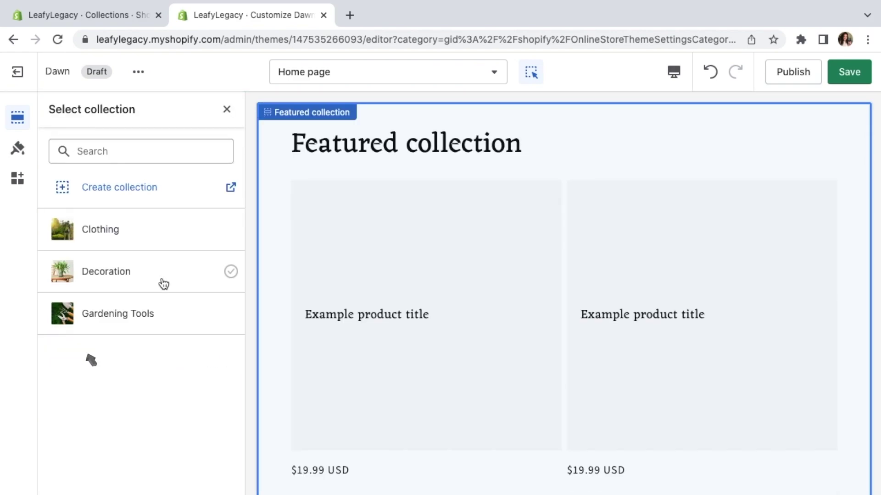
click(155, 318)
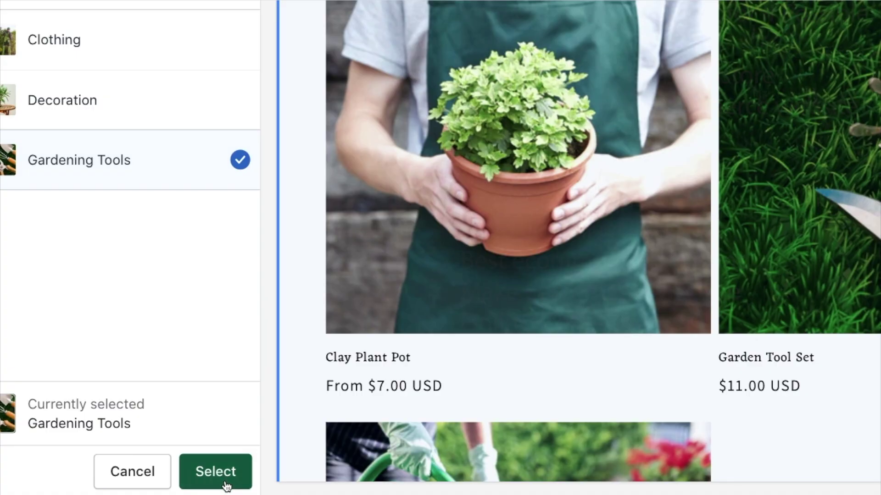
click(221, 477)
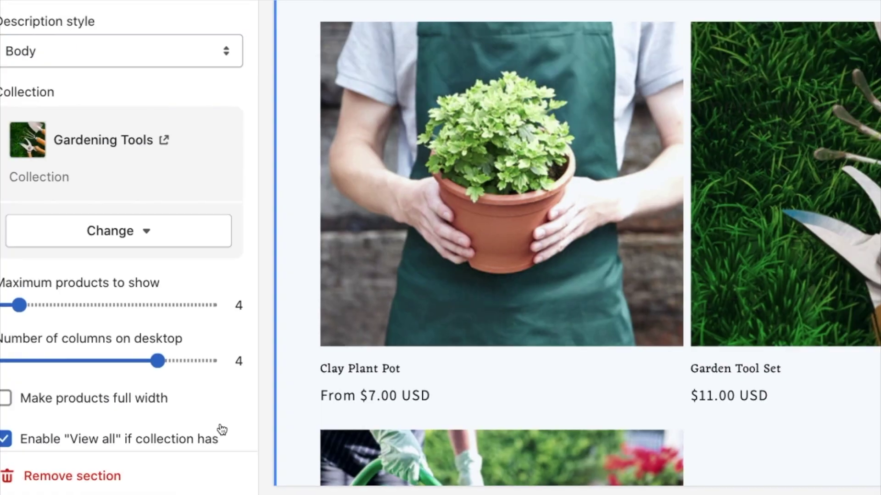
Change the featured collection's heading to 'Gardening Tools'.
scroll(241, 277, up, 6)
drag(143, 165, 50, 159)
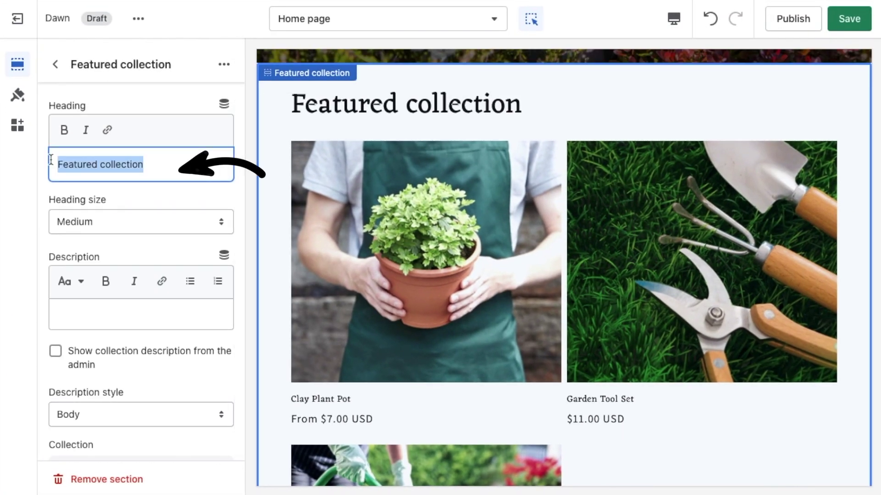
text(Gardening Tools)
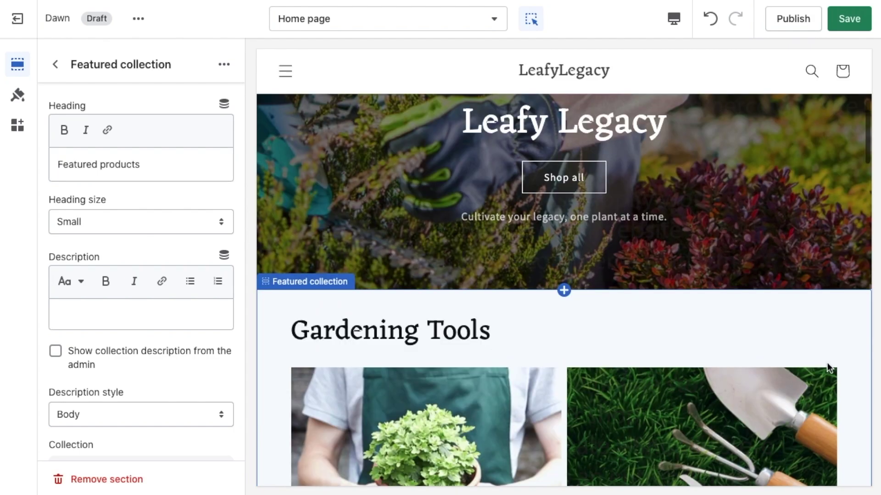
scroll(829, 367, down, 8)
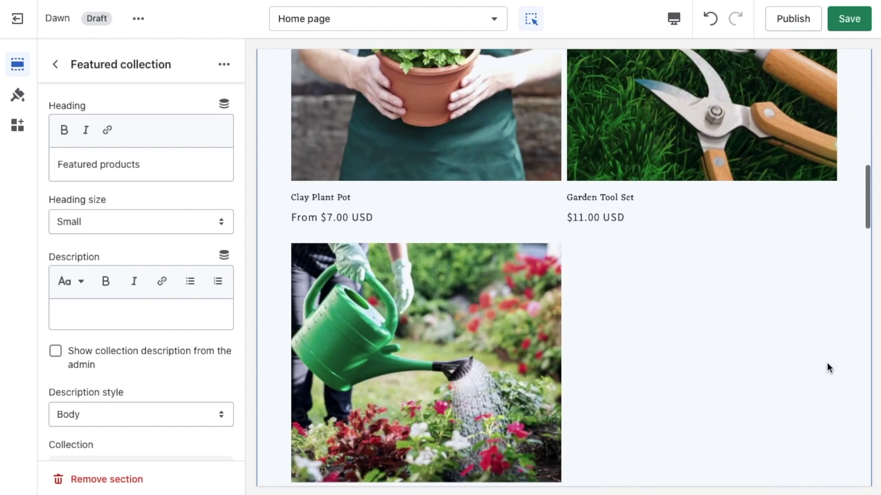
scroll(830, 367, down, 5)
Add an Image with text section reading 'Beyond Gardening' with a 'Cultivate Your Legacy' button.
mouse_move(564, 299)
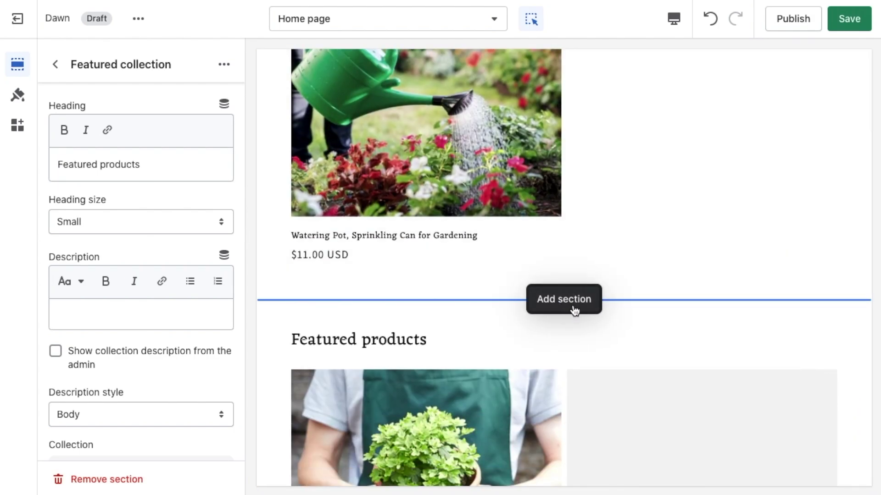
click(574, 310)
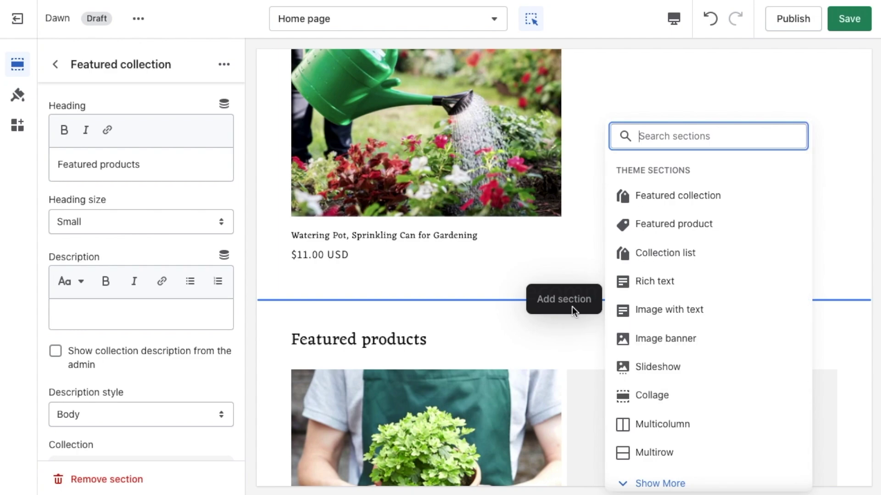
click(677, 324)
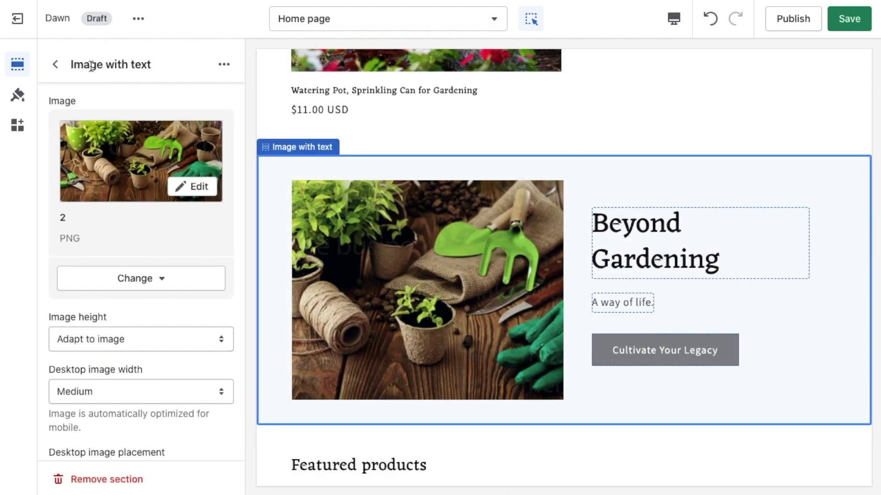
click(55, 64)
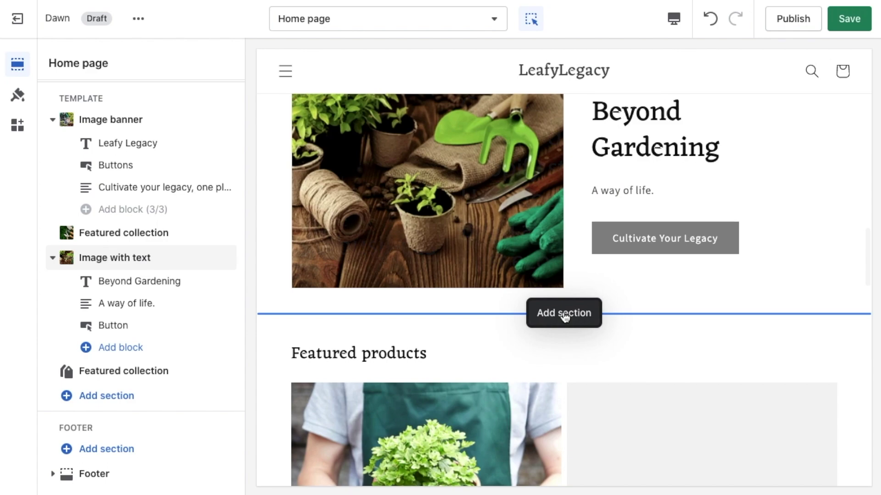
click(564, 316)
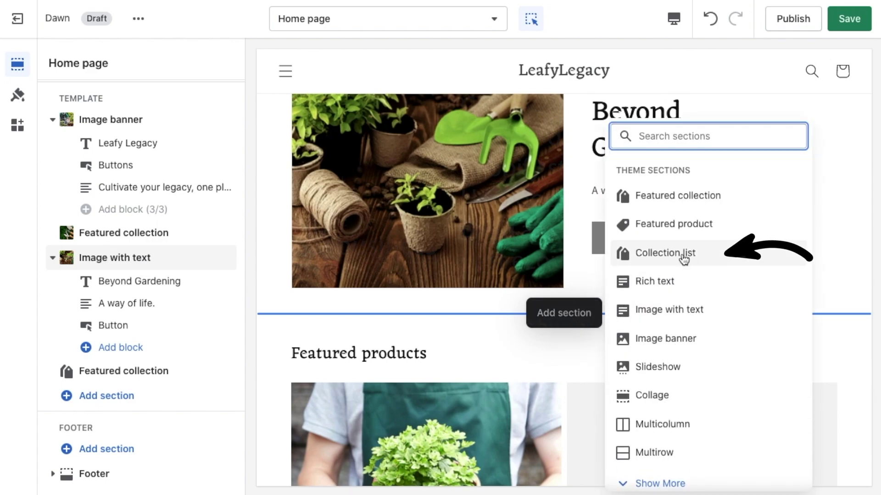
Add a Collection list section and set its first card to the Clothing collection.
click(703, 264)
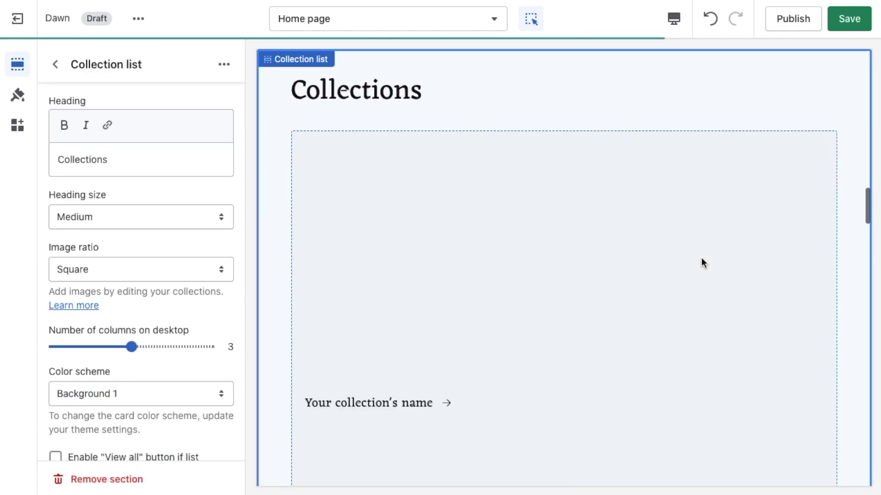
click(426, 309)
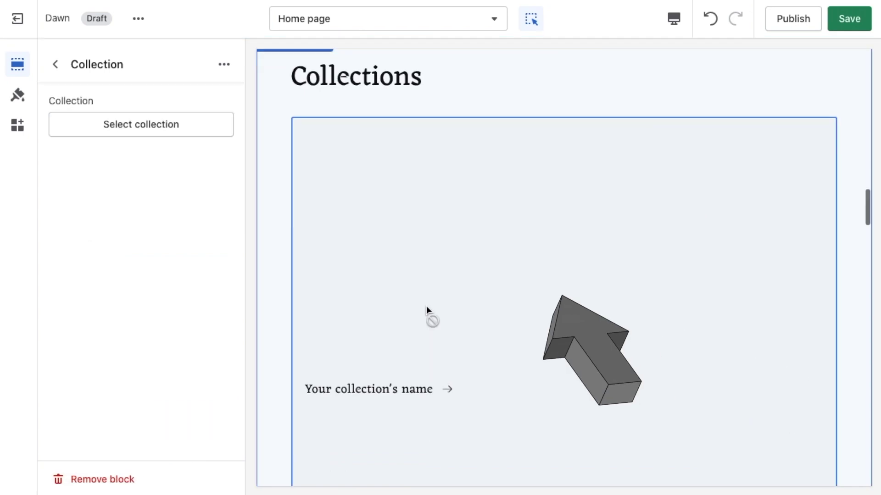
click(183, 129)
click(164, 174)
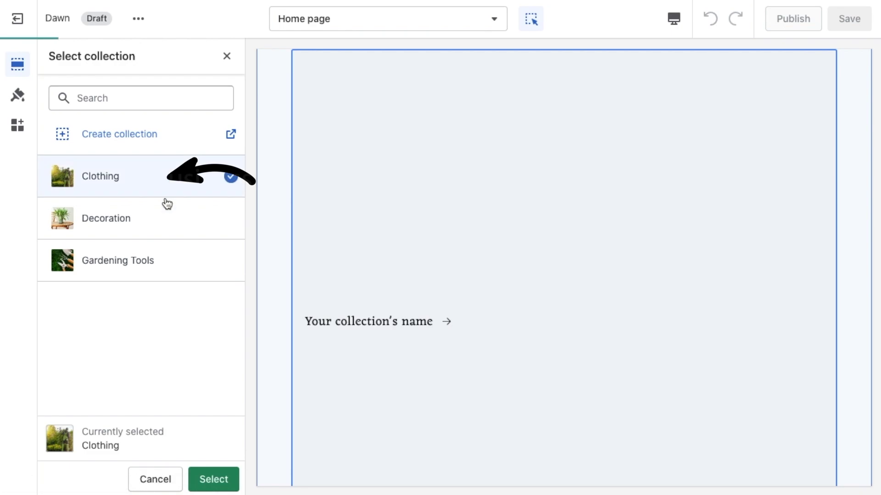
click(225, 473)
Set the second card to Decoration and open the Gardening Tools collection page.
scroll(443, 362, down, 10)
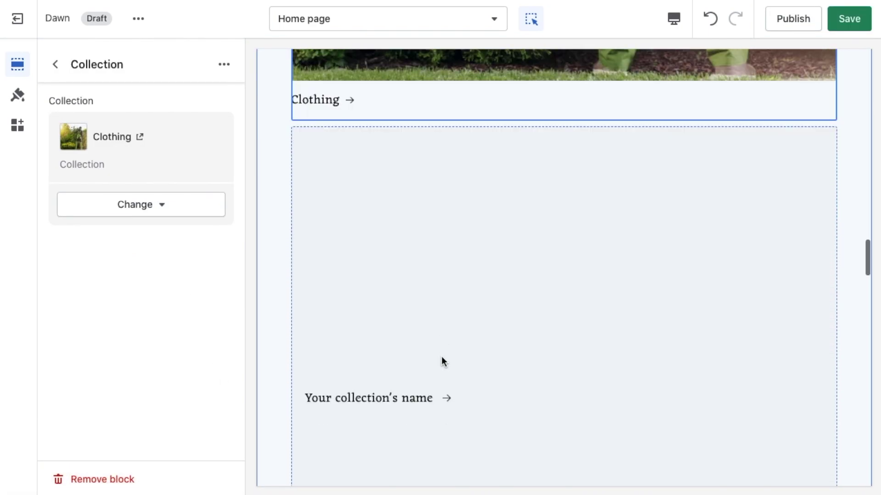
click(353, 318)
click(161, 129)
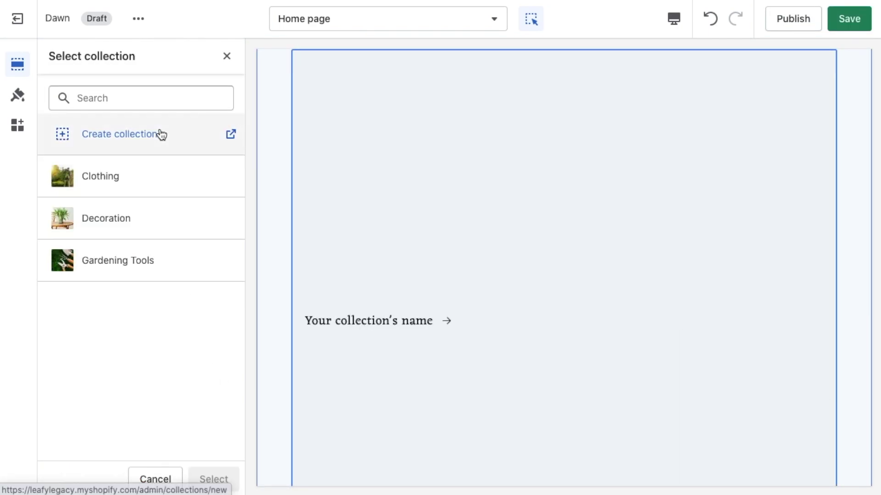
click(138, 218)
click(235, 480)
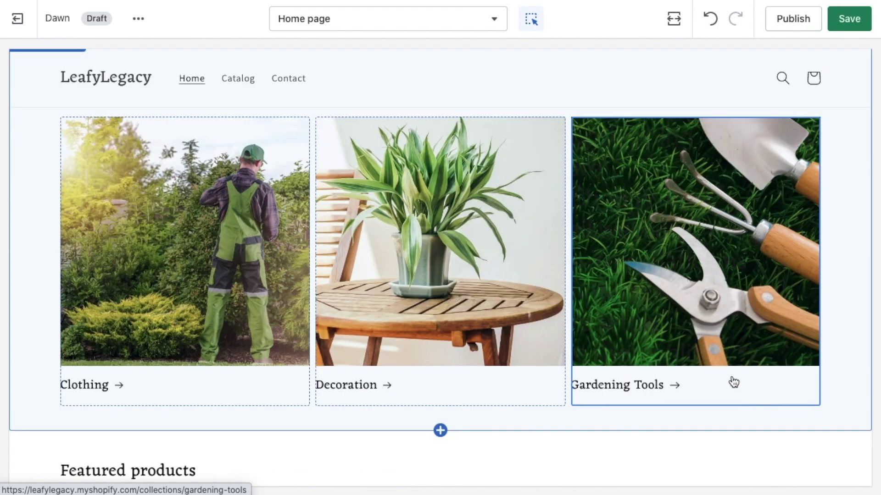
click(729, 381)
scroll(648, 292, down, 3)
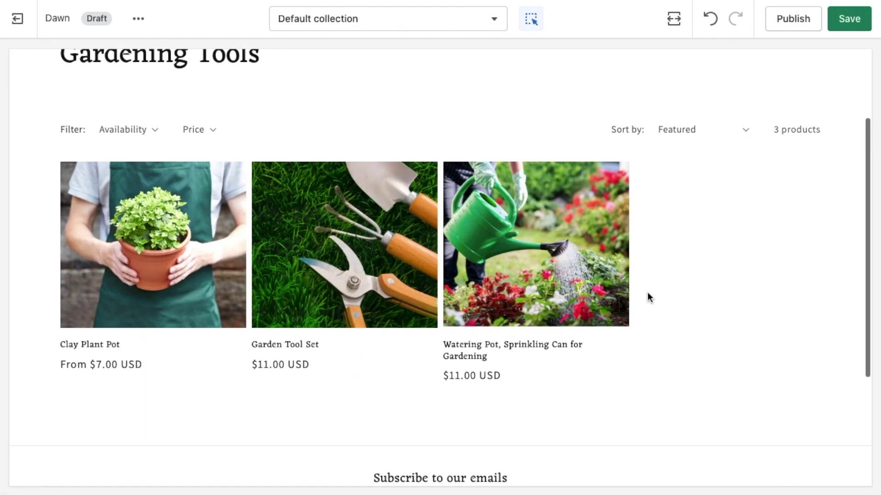
scroll(647, 292, up, 1)
scroll(647, 292, down, 1)
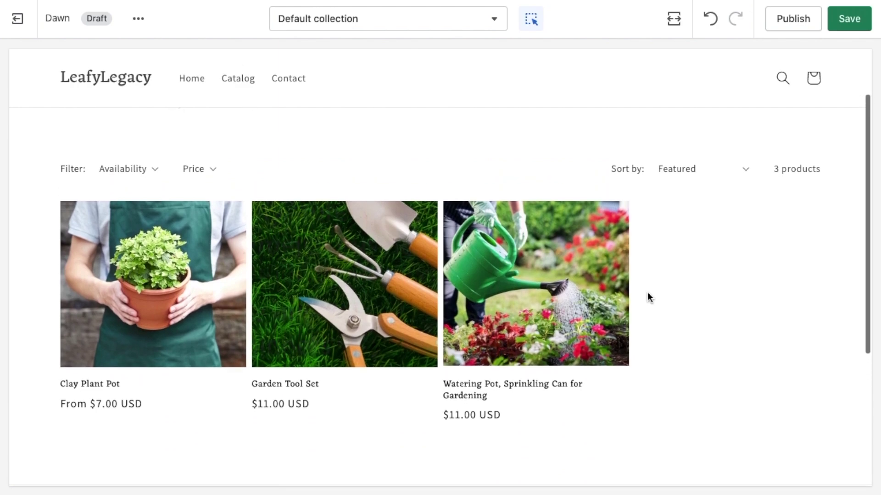
scroll(647, 293, down, 2)
scroll(648, 292, up, 3)
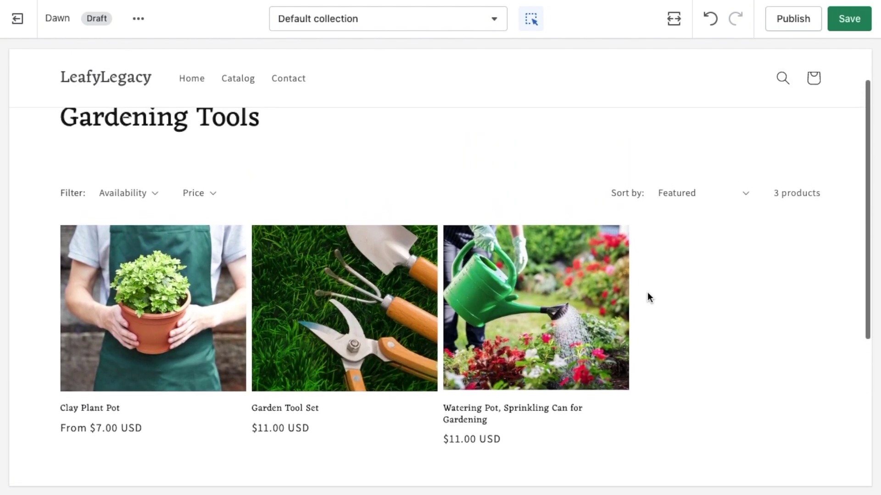
key(alt+Left)
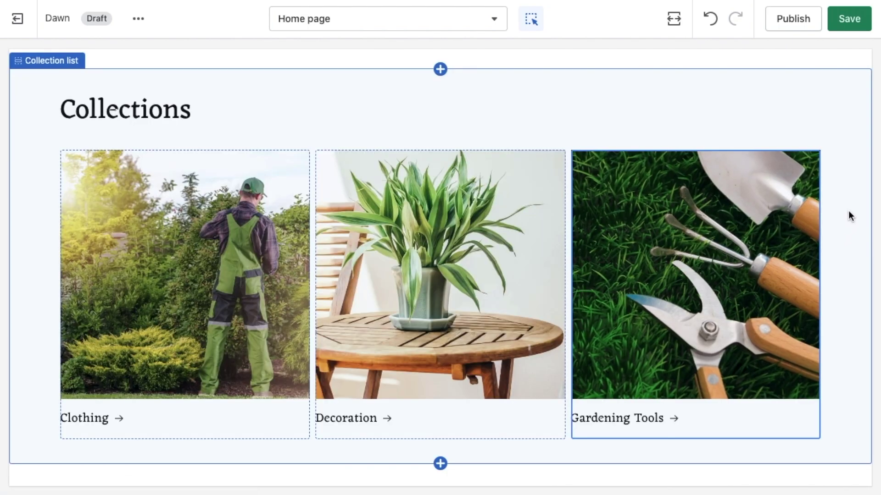
scroll(848, 211, up, 5)
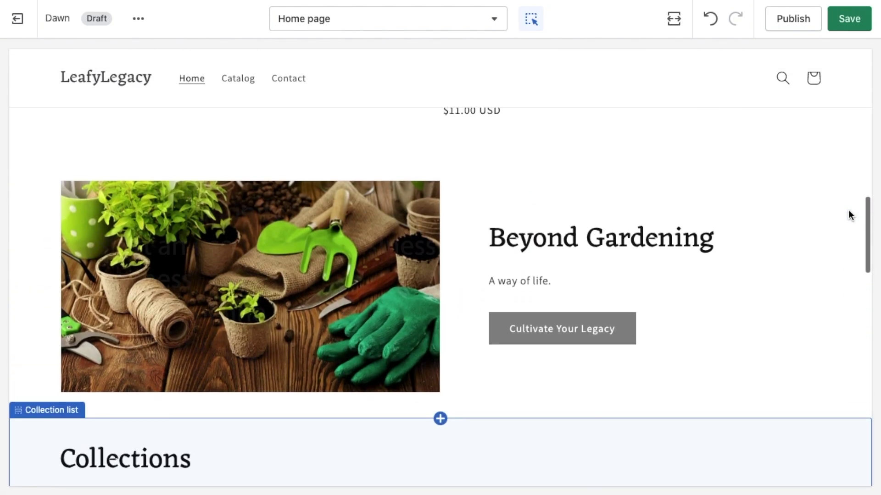
scroll(849, 210, down, 6)
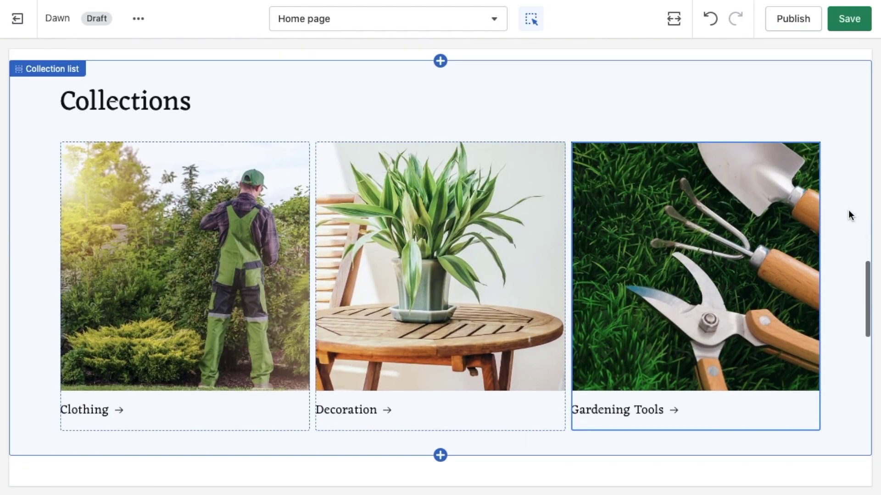
scroll(848, 210, up, 10)
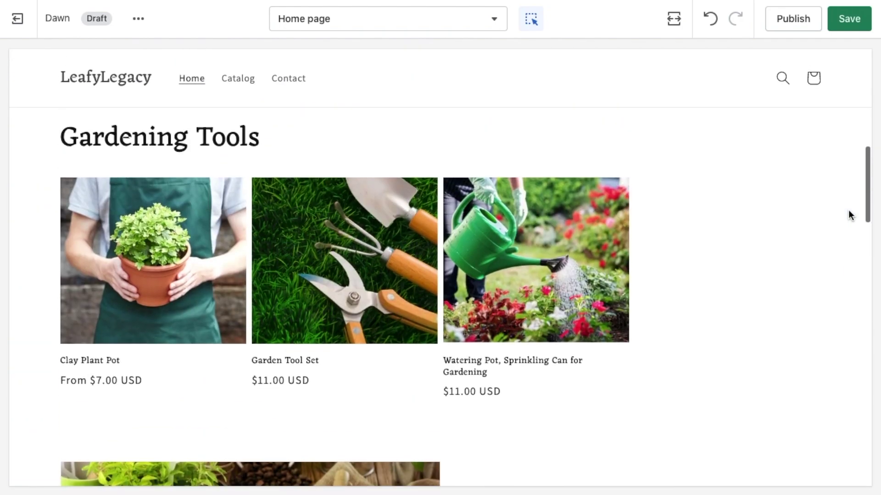
scroll(848, 210, down, 1)
scroll(849, 210, down, 9)
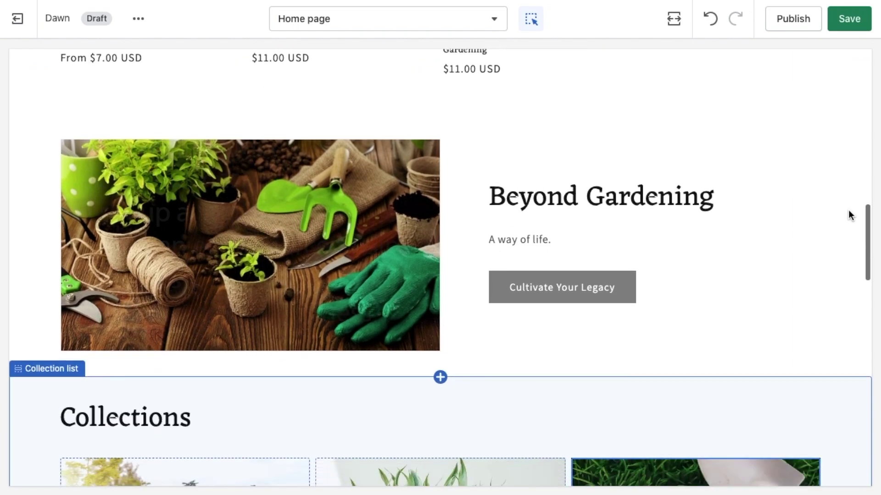
scroll(849, 210, down, 1)
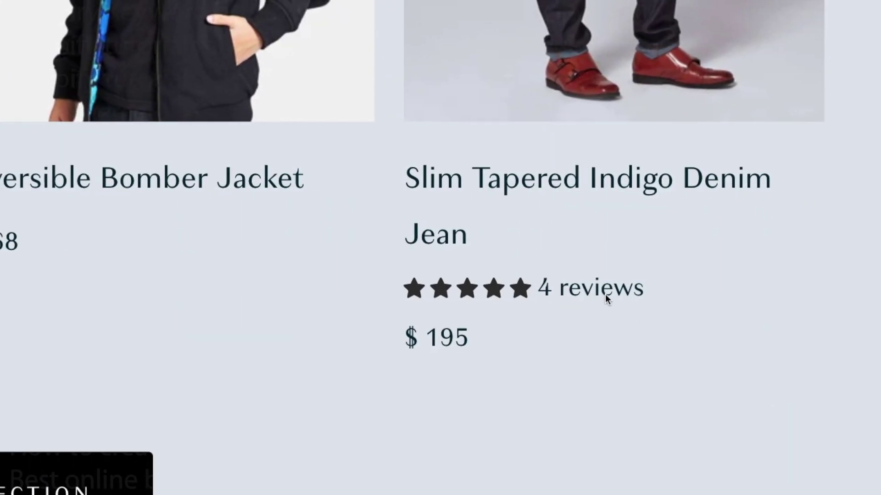
Add a Slideshow section and append '!' to the first slide's heading, making 'SPECIAL OFFER!'.
click(539, 297)
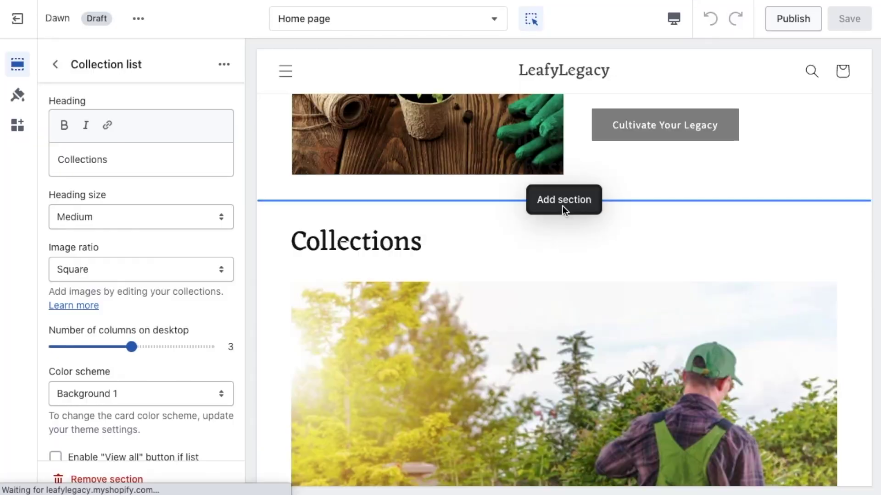
click(562, 202)
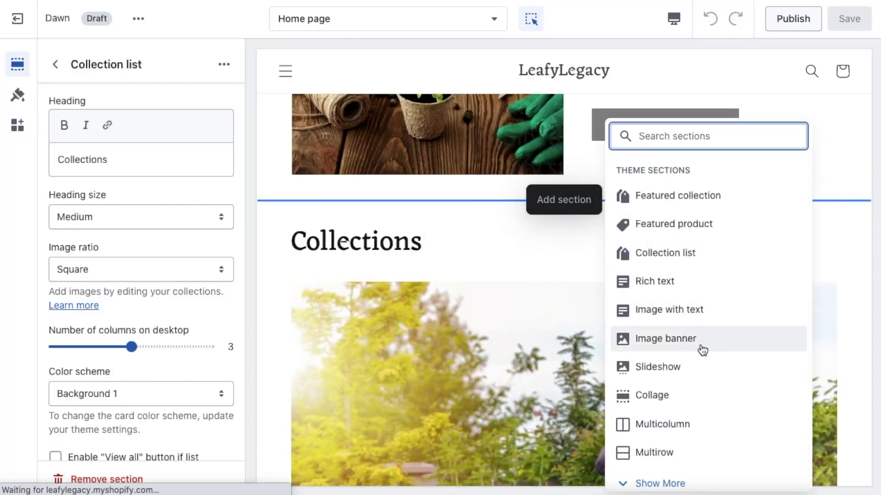
click(701, 372)
click(620, 220)
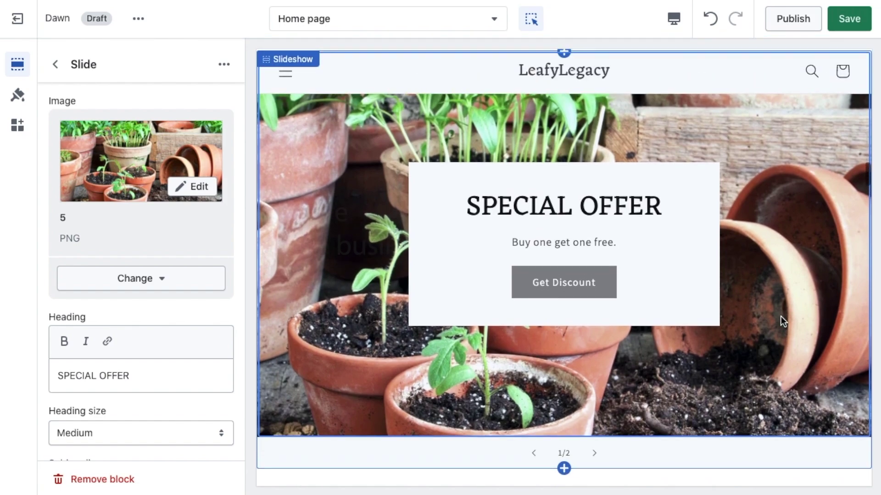
click(165, 373)
text(!)
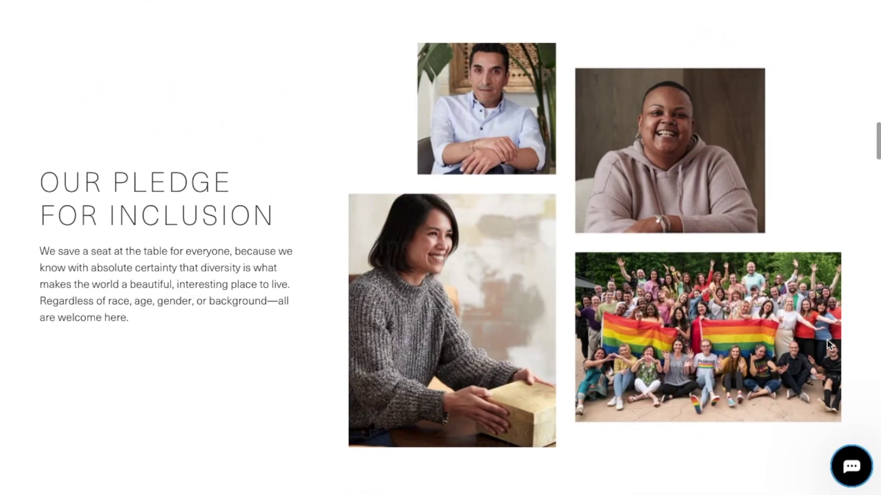
scroll(827, 340, down, 15)
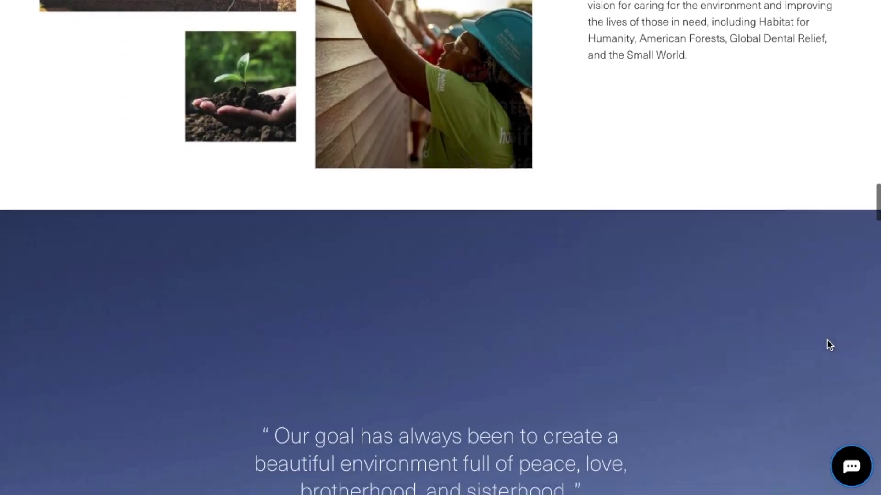
scroll(827, 340, down, 3)
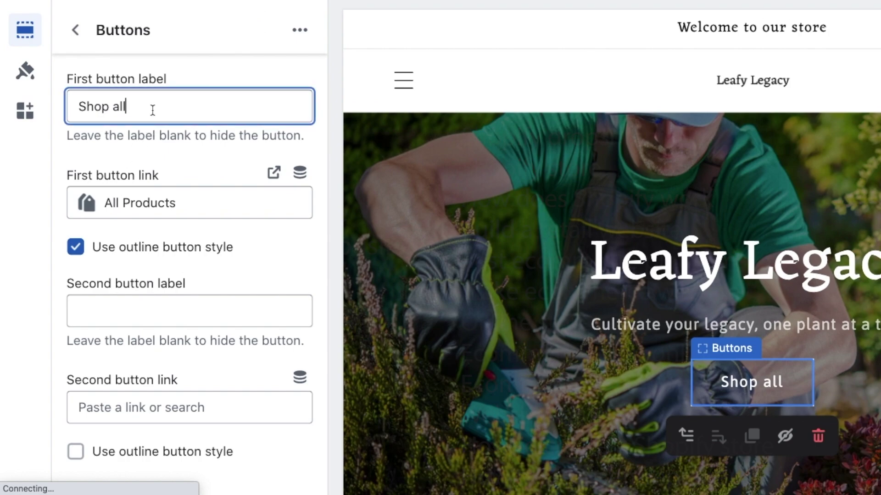
click(182, 202)
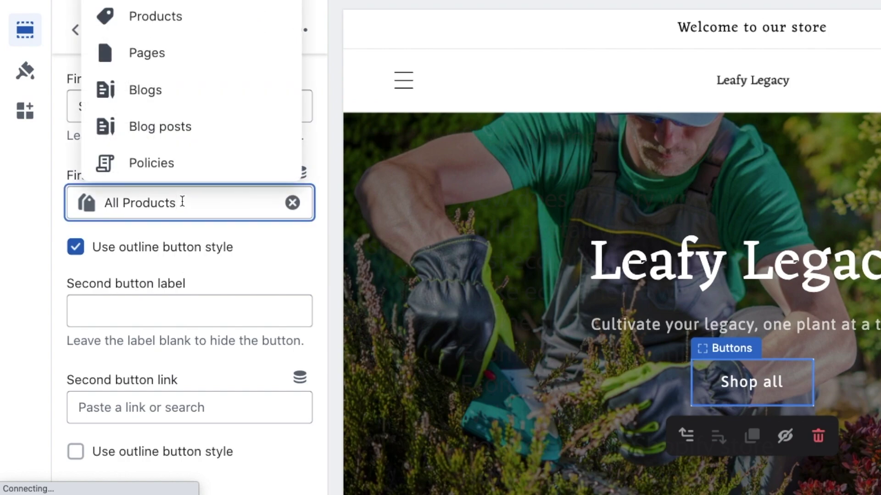
click(220, 231)
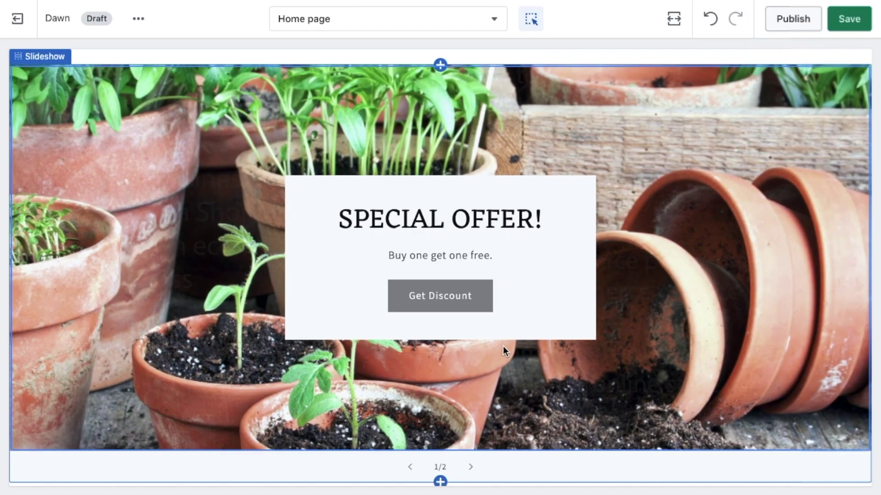
scroll(503, 346, down, 10)
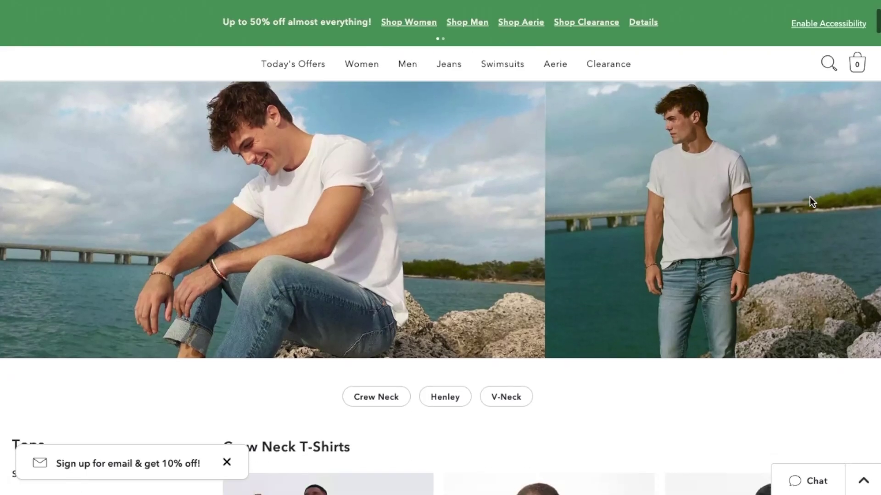
Move the Slideshow section above Featured collection and Image banner in the section list.
scroll(809, 197, down, 5)
scroll(810, 202, down, 12)
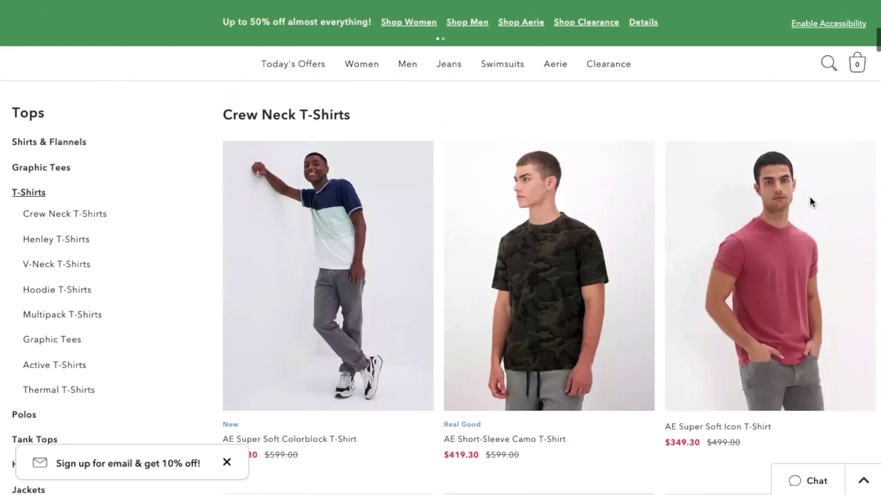
scroll(810, 202, down, 3)
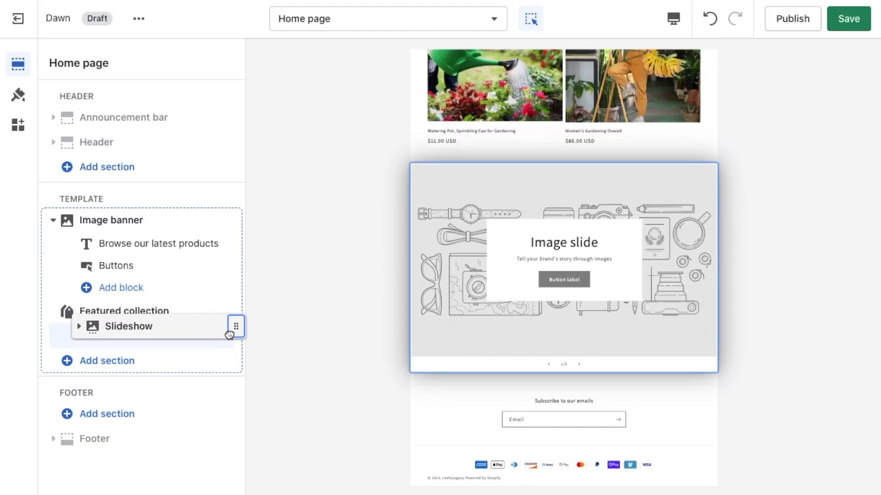
drag(229, 334, 228, 301)
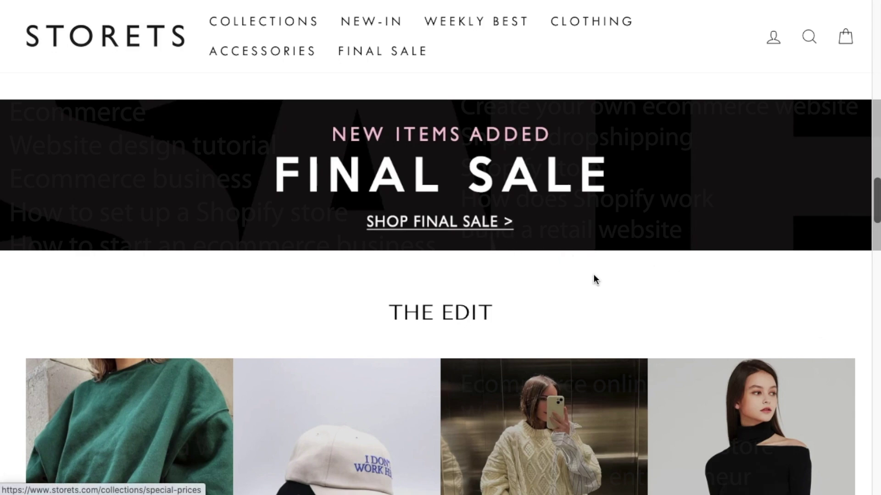
Browse the Arhaus outdoor furniture page, stepping through its outdoor furniture categories.
scroll(593, 274, down, 5)
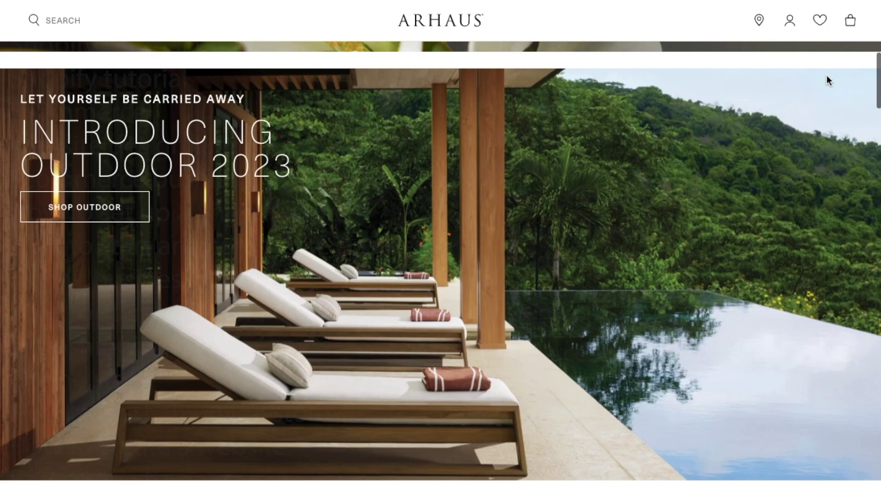
scroll(808, 202, down, 5)
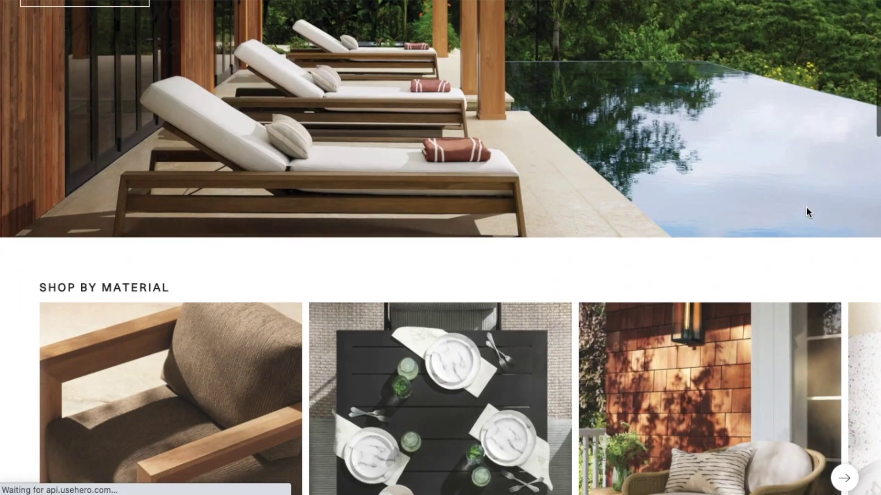
scroll(808, 212, down, 6)
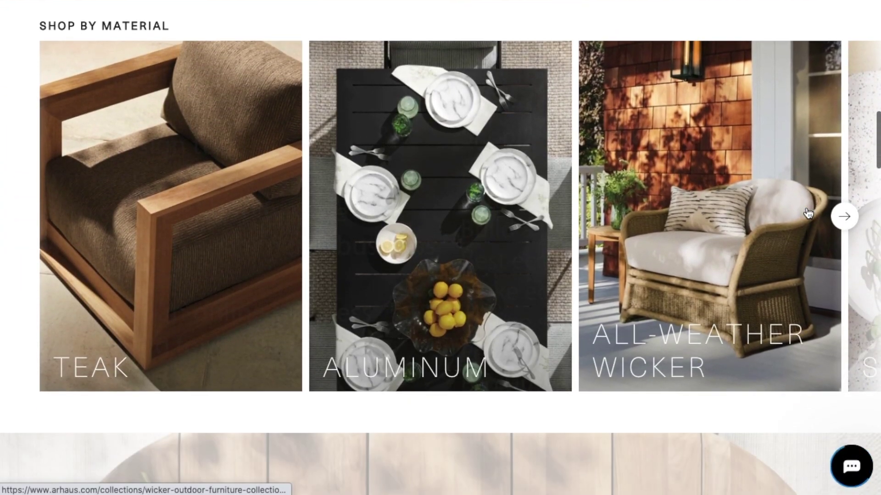
scroll(208, 255, down, 6)
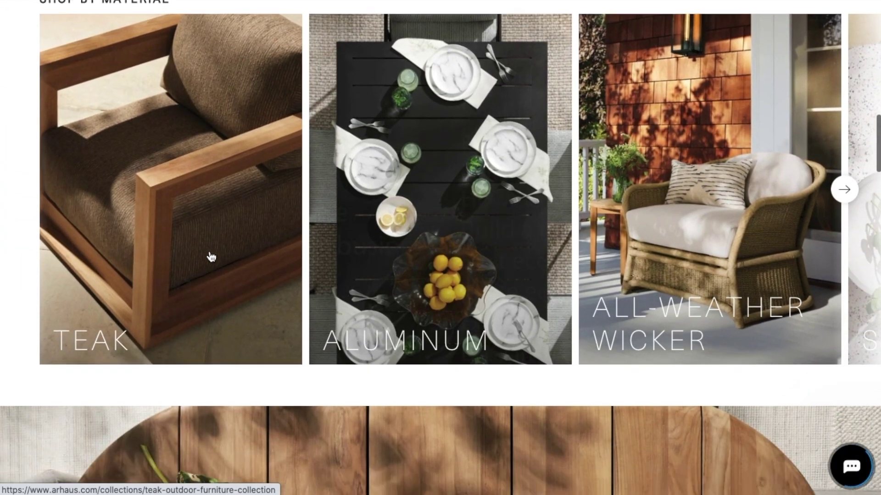
scroll(606, 340, down, 3)
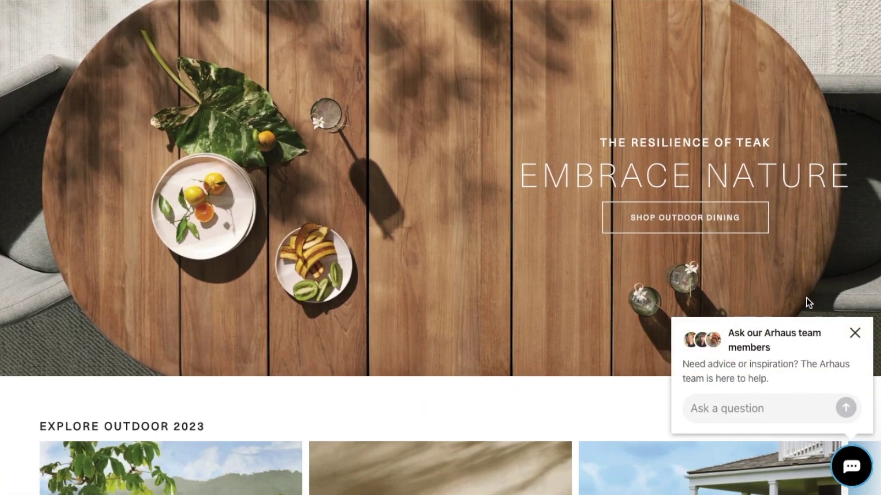
scroll(805, 298, down, 3)
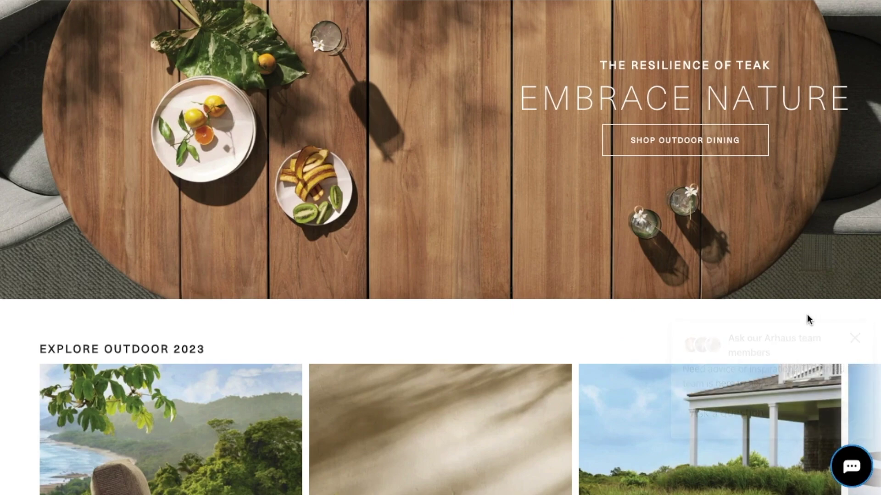
scroll(807, 314, down, 5)
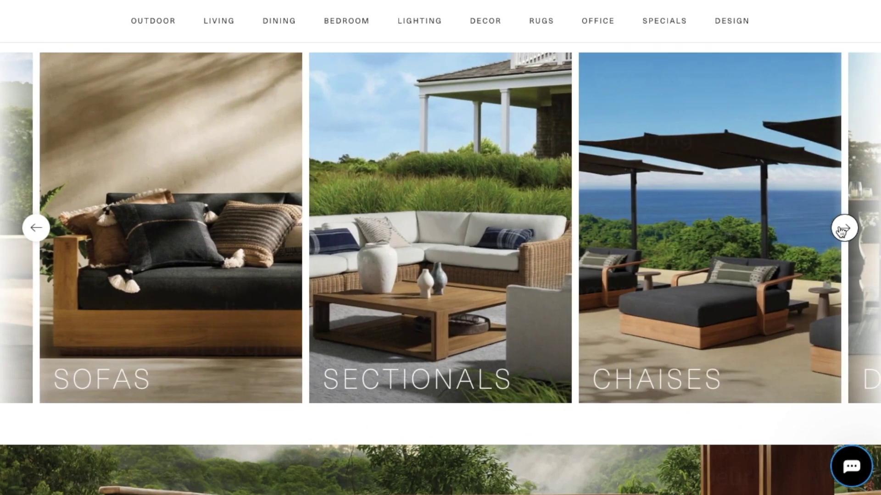
click(843, 231)
click(842, 231)
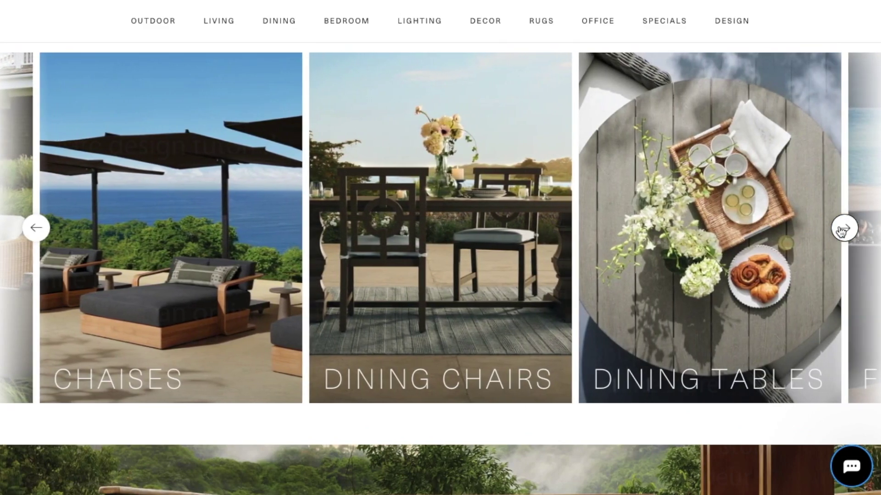
click(842, 231)
click(843, 231)
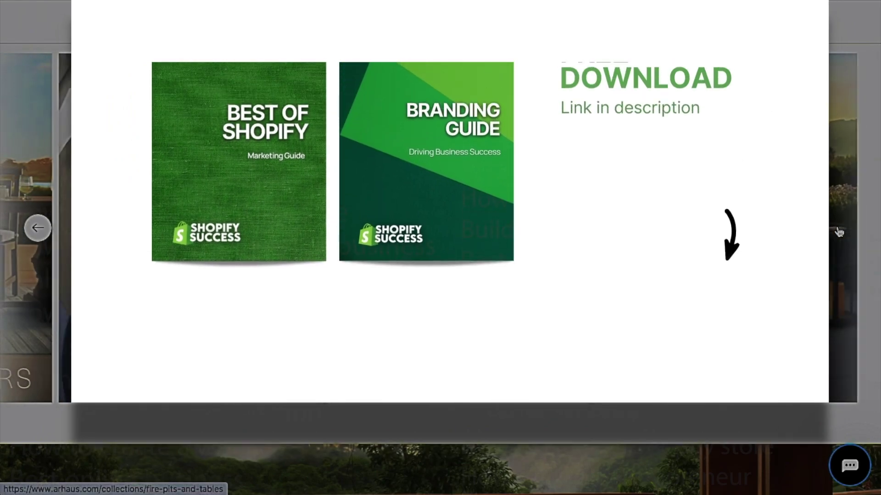
scroll(440, 247, down, 10)
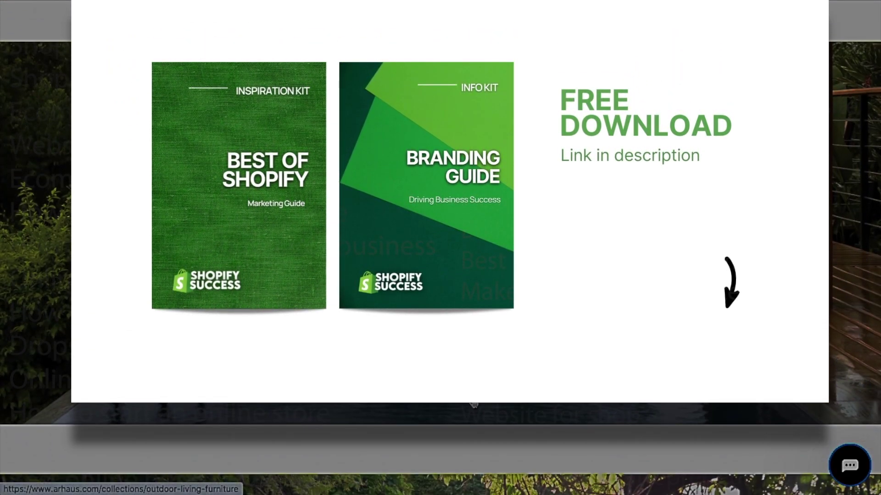
scroll(564, 406, down, 5)
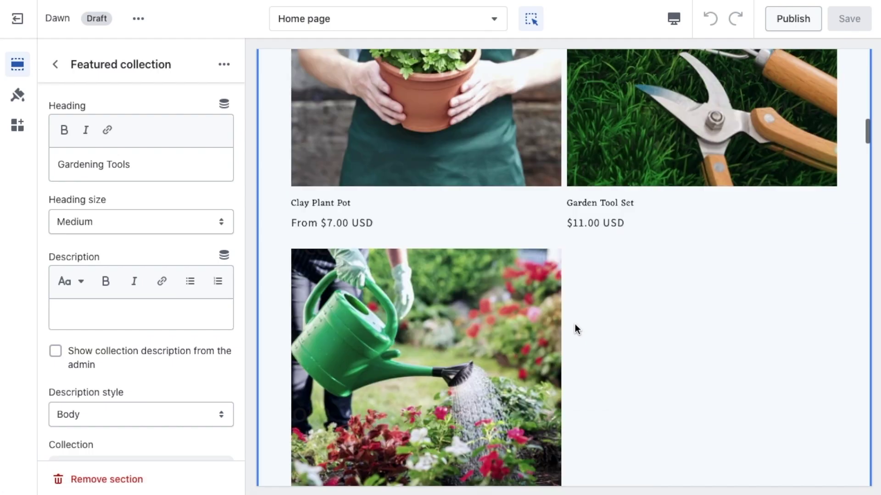
scroll(574, 323, down, 1)
Preview the watering can product page in the theme editor and scroll through it.
click(483, 321)
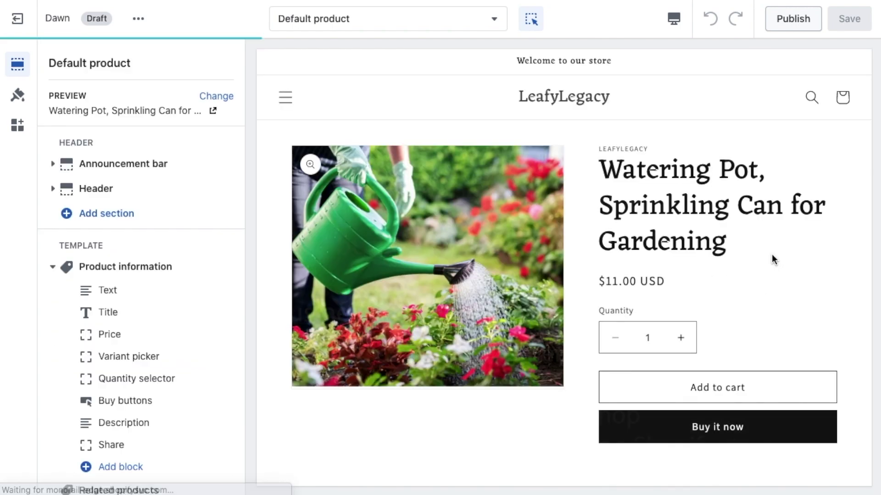
scroll(752, 249, down, 8)
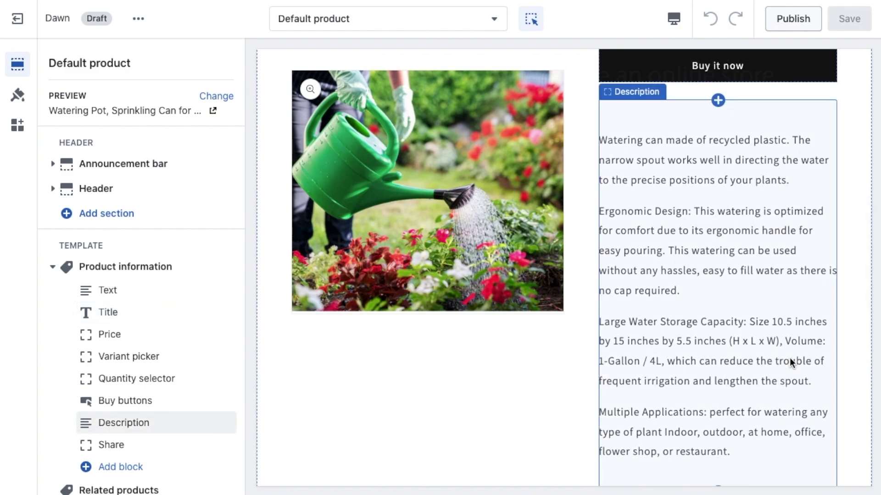
scroll(790, 363, down, 5)
scroll(789, 362, down, 4)
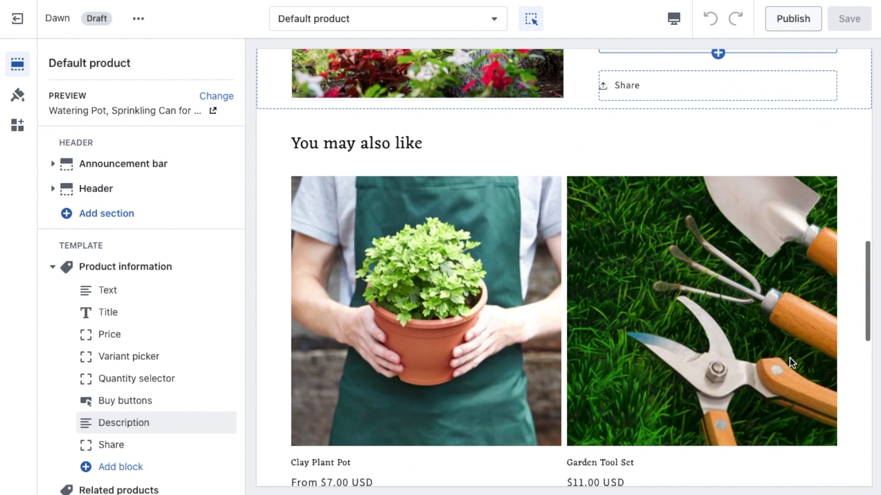
scroll(790, 362, down, 5)
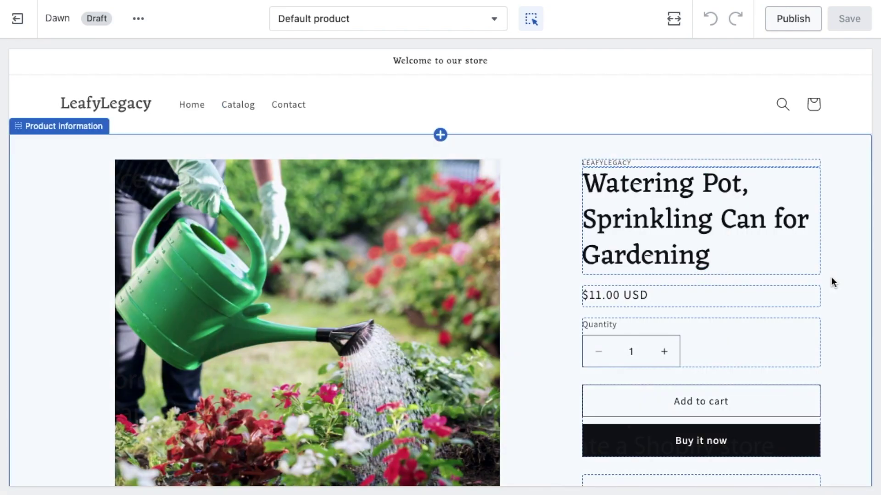
scroll(830, 277, down, 6)
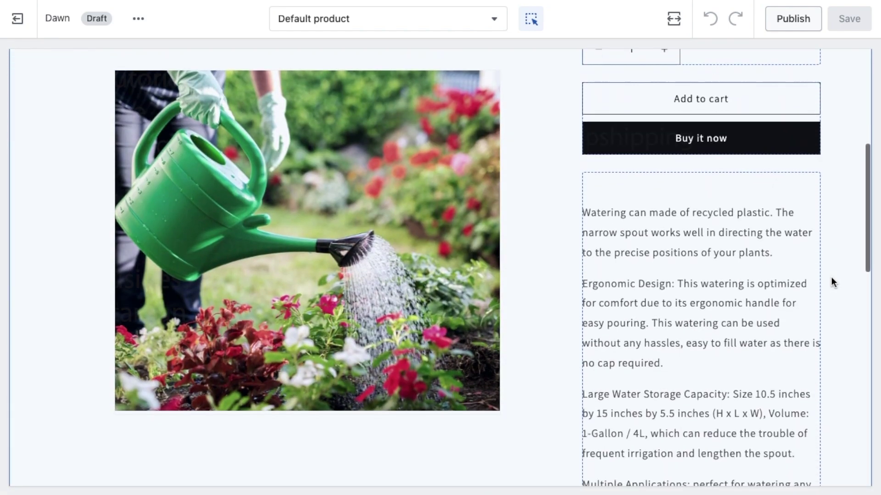
scroll(846, 306, down, 8)
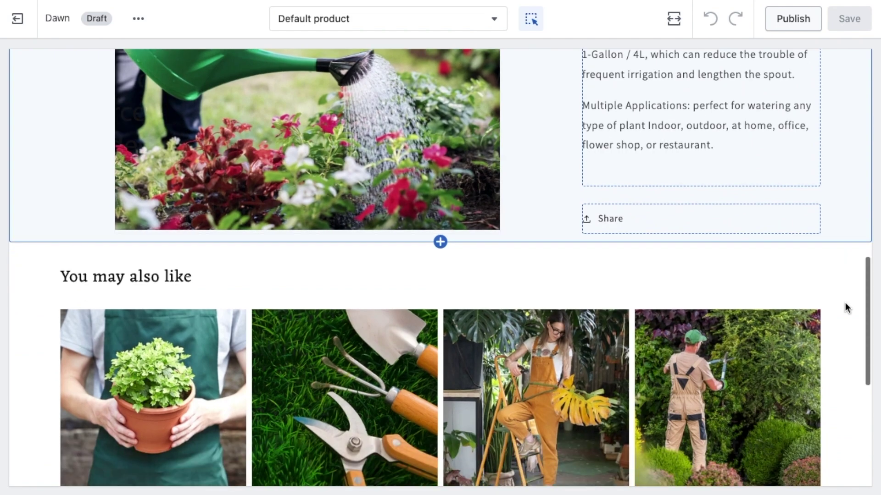
scroll(846, 307, down, 3)
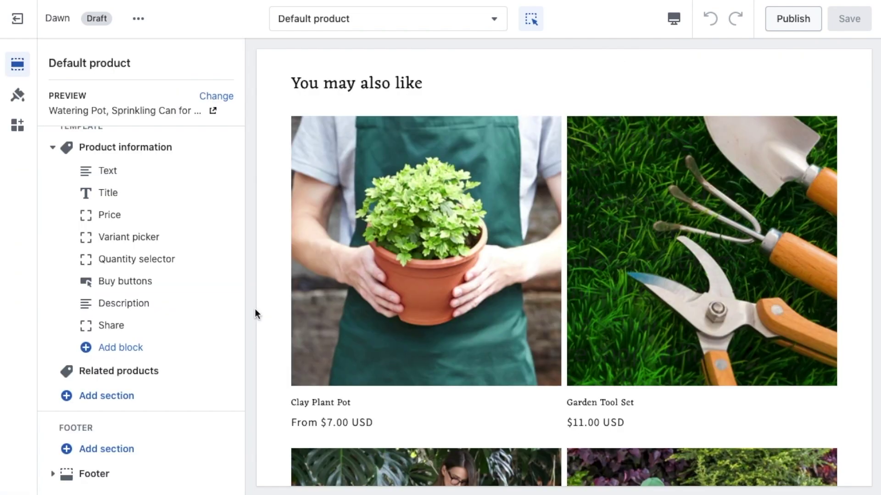
Save the theme customizations and return to the store's Collections list.
mouse_move(169, 383)
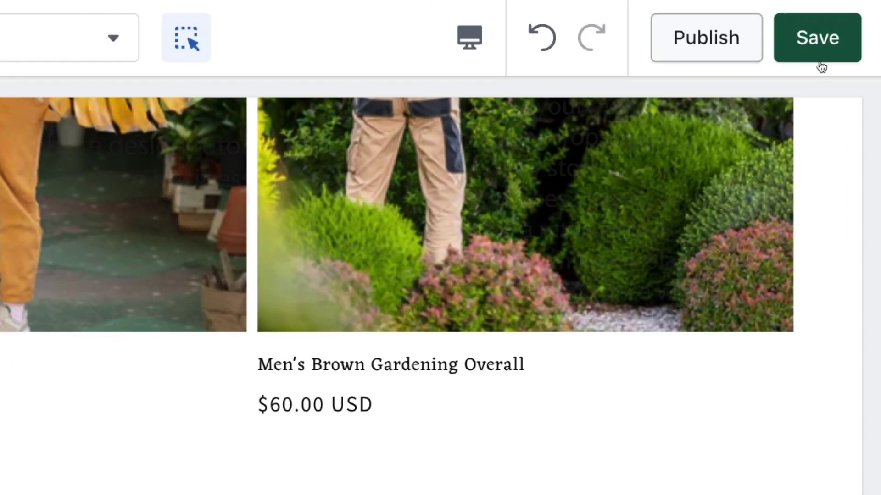
click(849, 18)
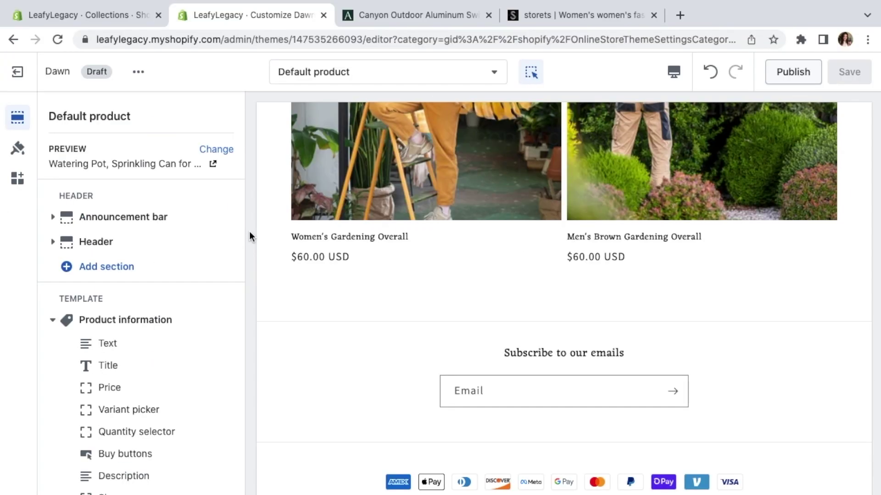
click(124, 19)
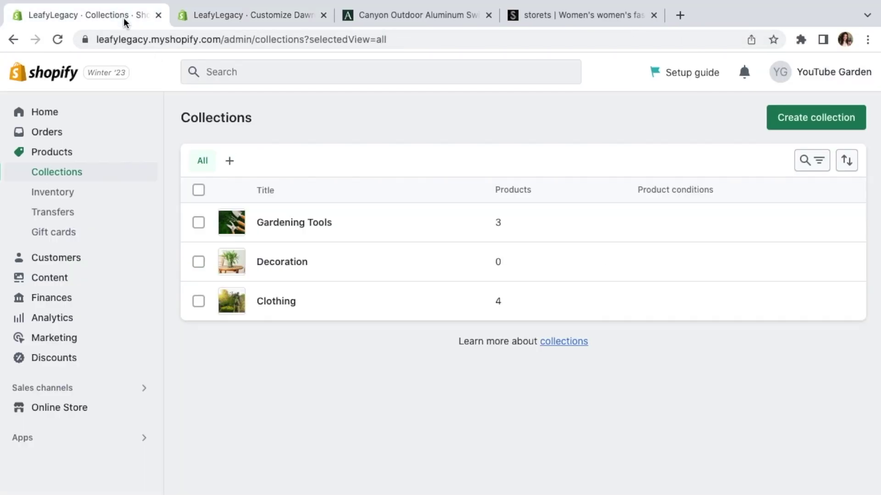
Add a 'Clothing' item to the main menu, linked to the Clothing collection.
click(62, 408)
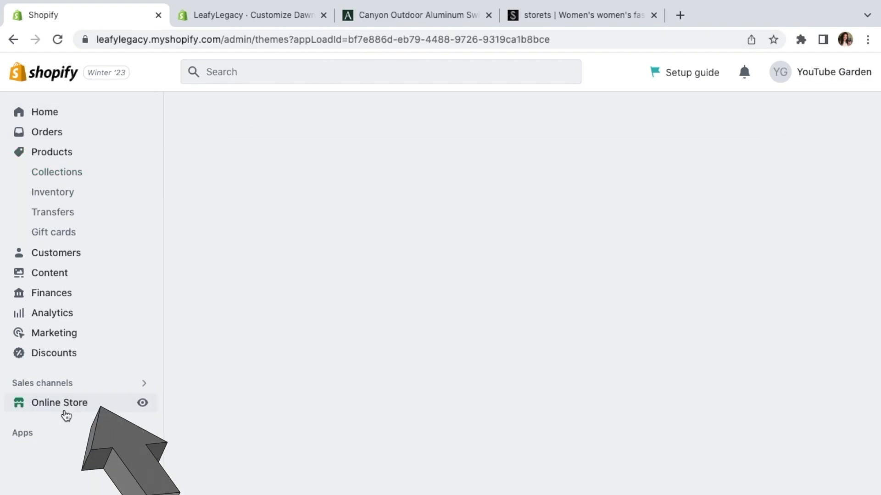
click(72, 408)
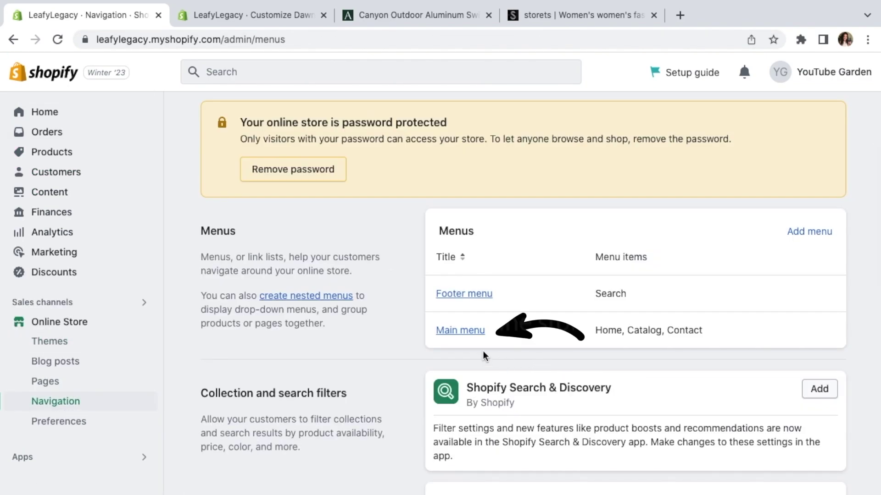
click(464, 332)
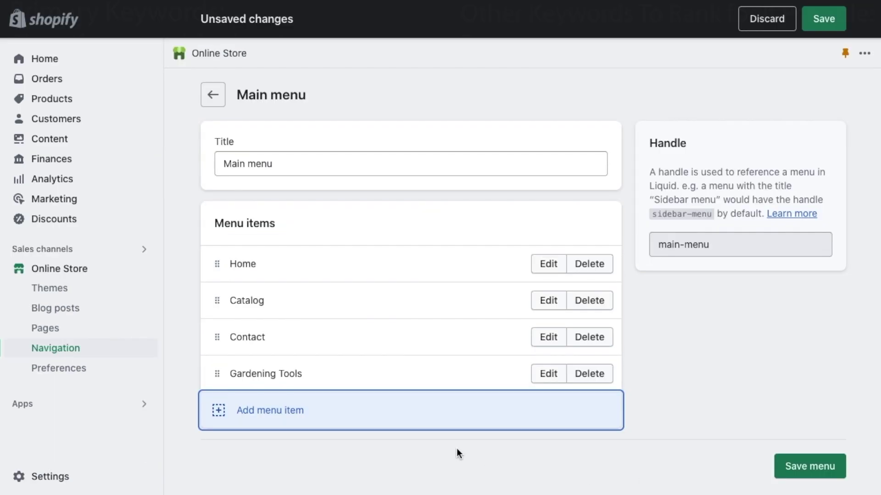
click(289, 413)
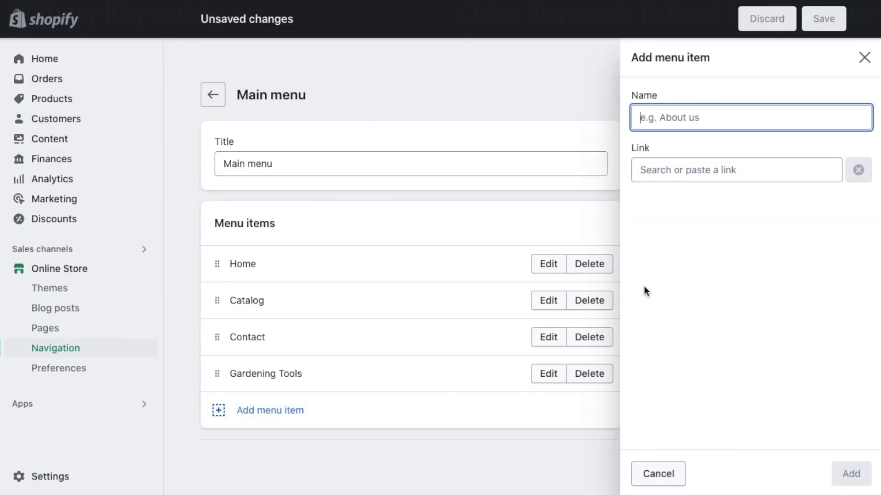
text(Clothing)
click(668, 170)
click(698, 256)
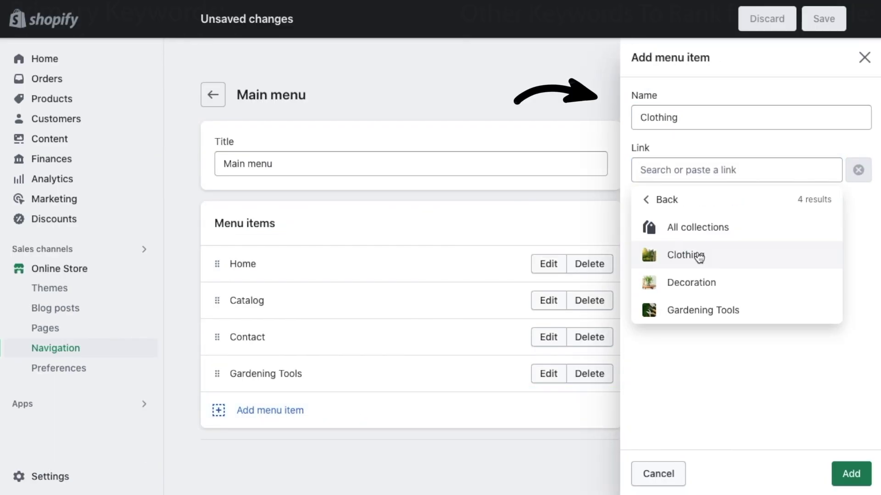
click(739, 264)
click(850, 474)
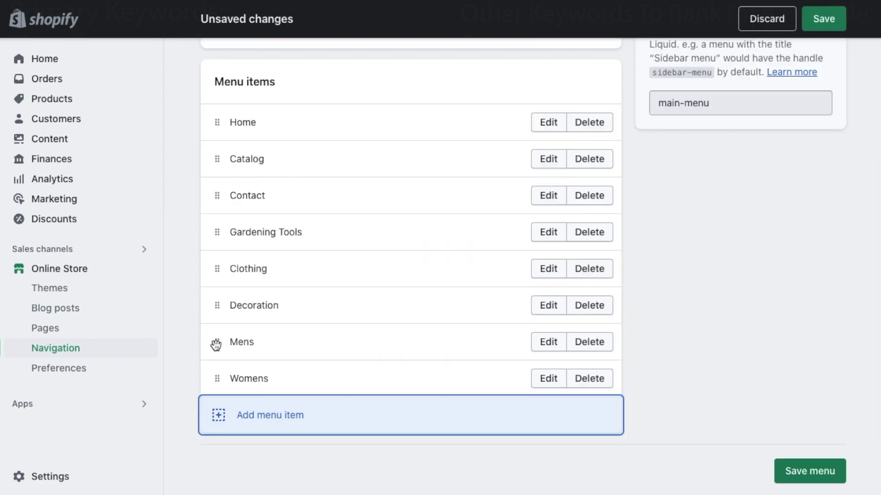
Nest the Mens and Womens menu items under Clothing.
drag(216, 345, 264, 324)
scroll(271, 375, down, 2)
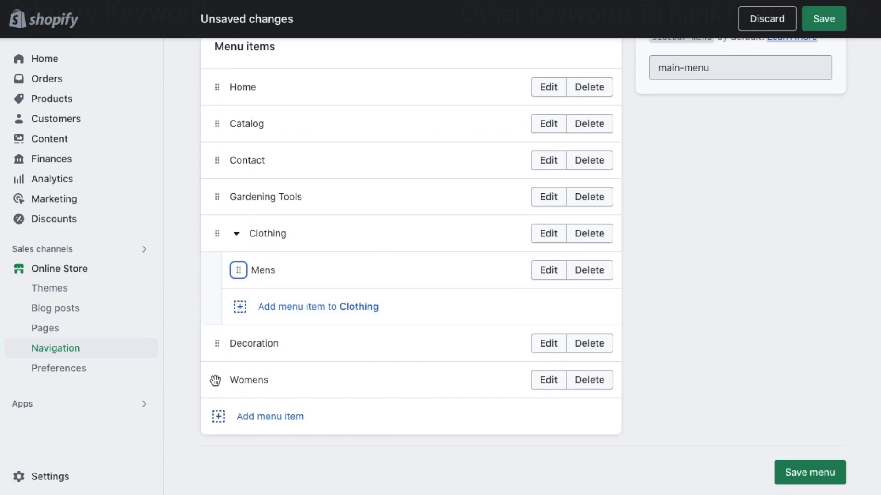
drag(215, 380, 252, 328)
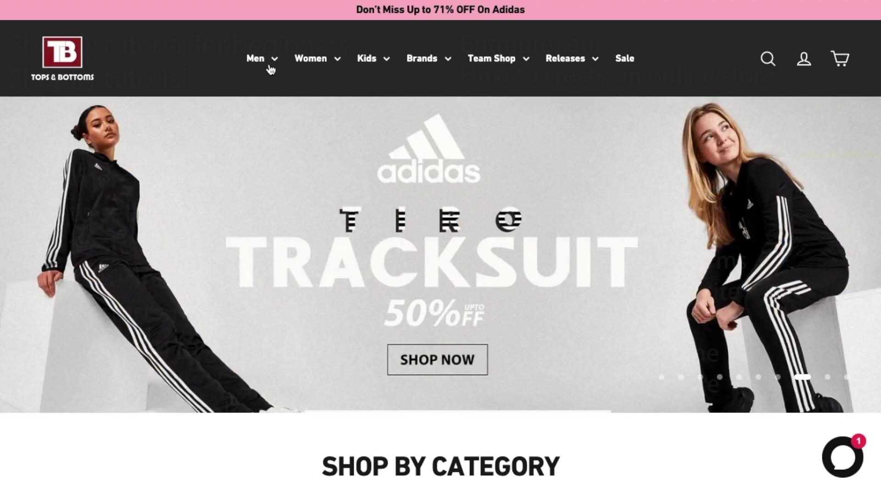
Browse the Tops & Bottoms Men menu's Tops, Bottoms and Footwears submenus, then start naming a menu item 'New Arrivals'.
click(271, 65)
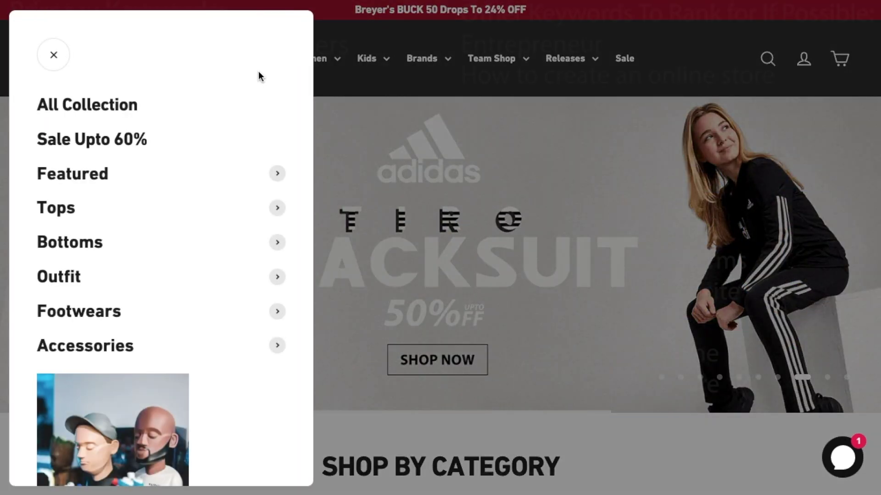
scroll(258, 71, down, 3)
scroll(201, 358, up, 3)
click(64, 213)
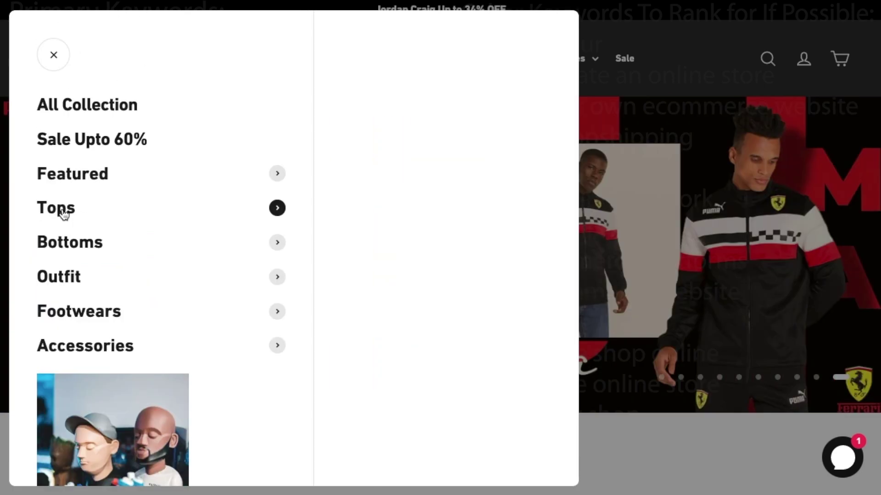
click(268, 242)
click(277, 312)
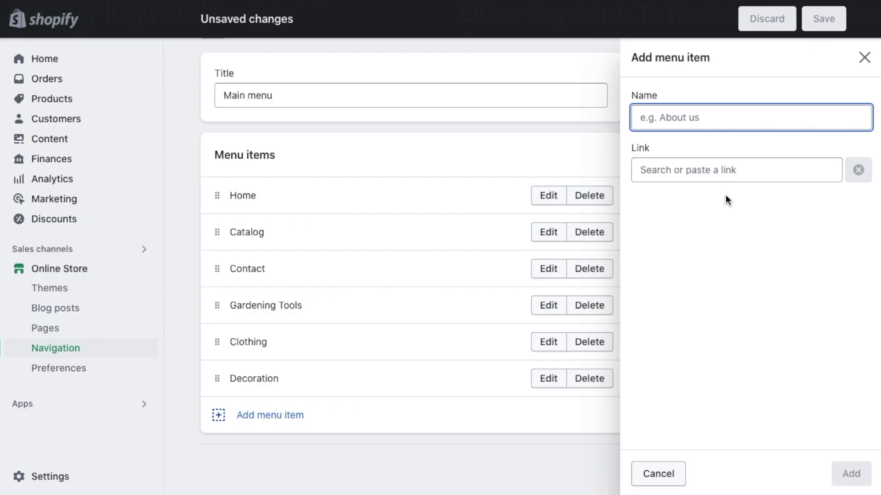
text(New Arrivals)
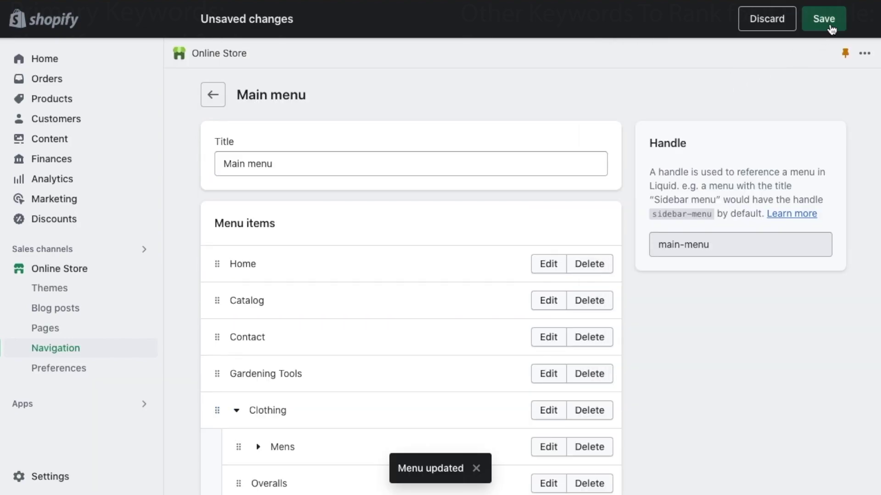
Save the main menu changes and open the Footer menu for editing.
click(831, 25)
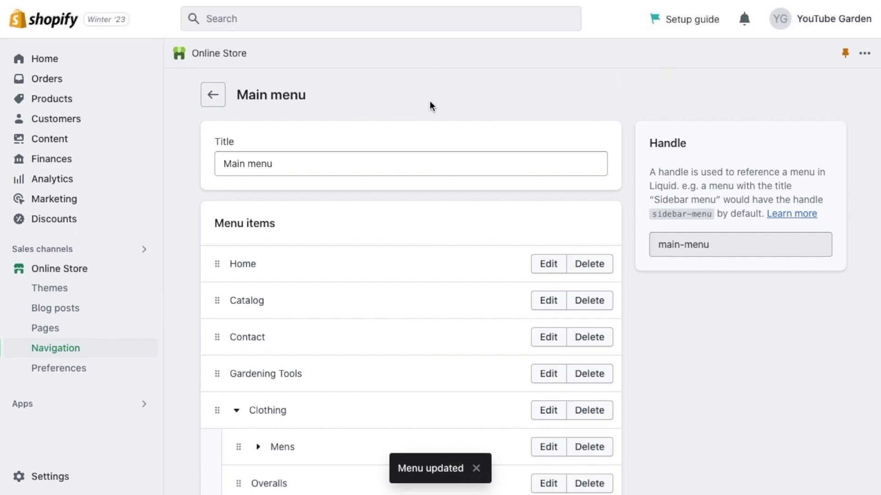
click(212, 94)
scroll(368, 331, down, 2)
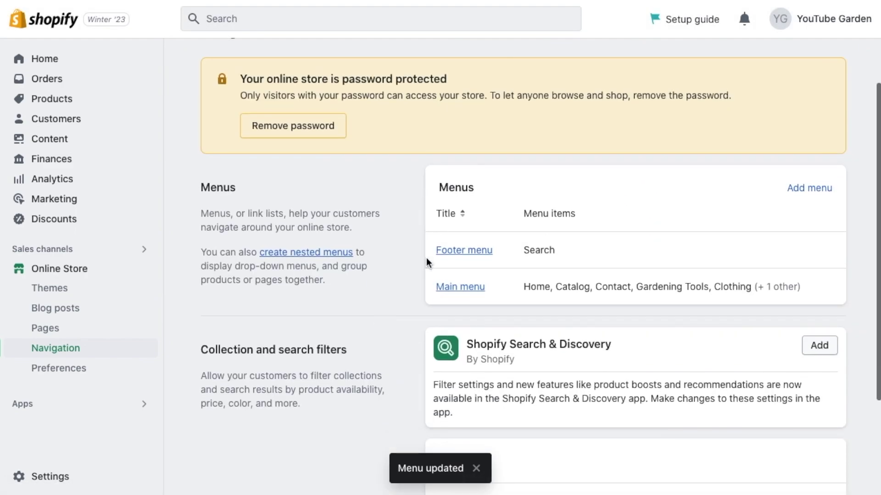
click(457, 250)
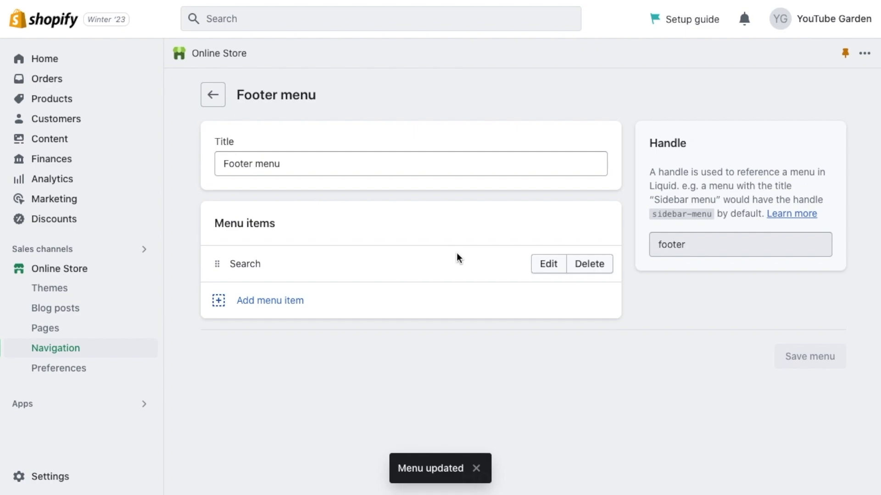
Create and save a 'Shipping & Returns' page with content 'Enter your policies here.'.
click(57, 335)
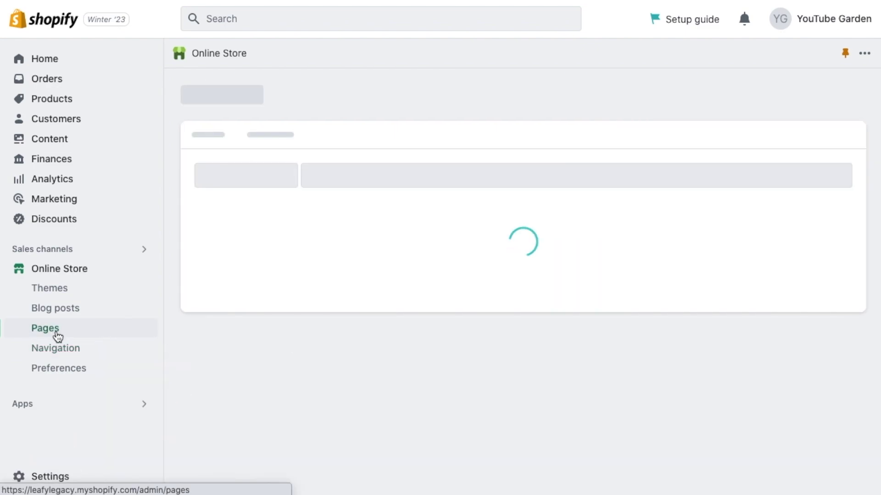
click(808, 104)
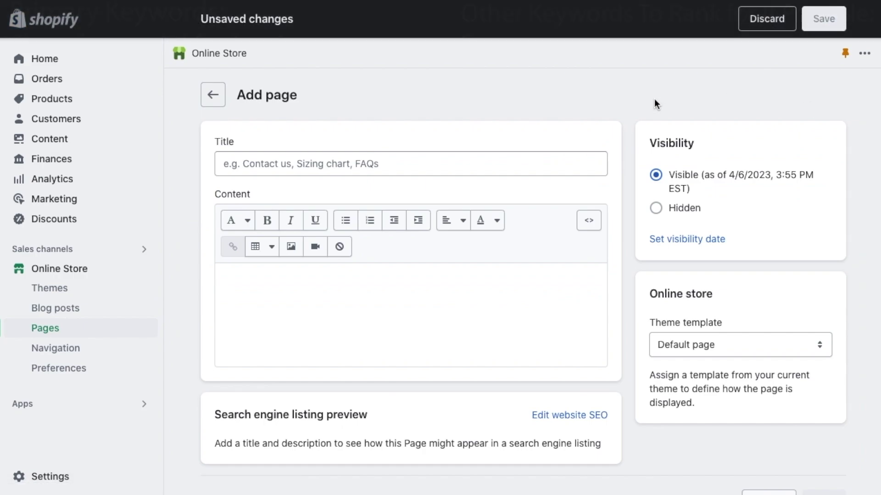
text(Shipping & Returns)
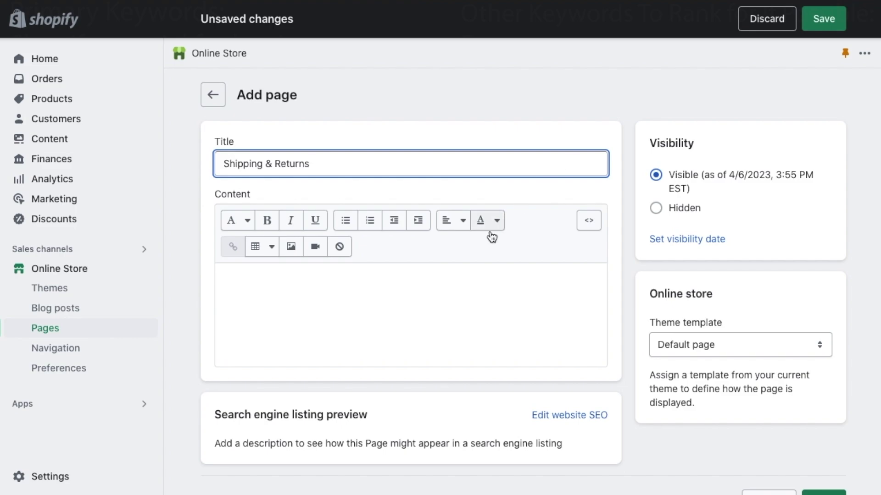
click(441, 283)
text(Enter your policies here.)
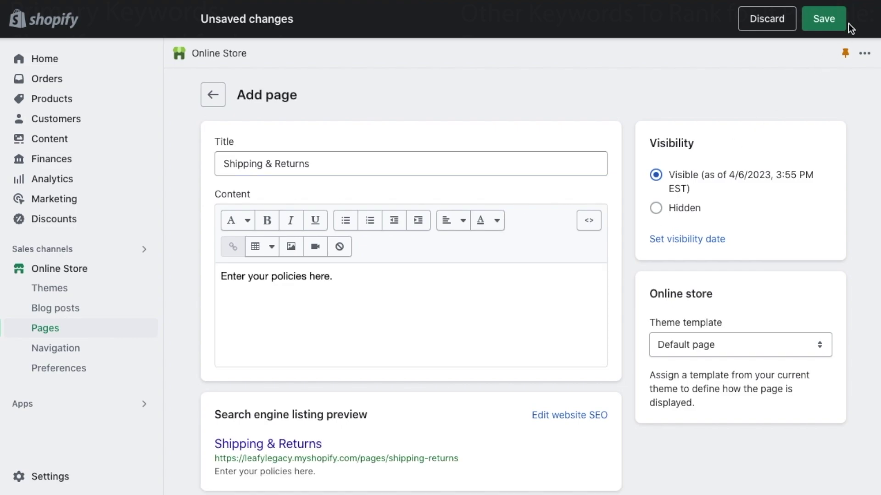
click(833, 20)
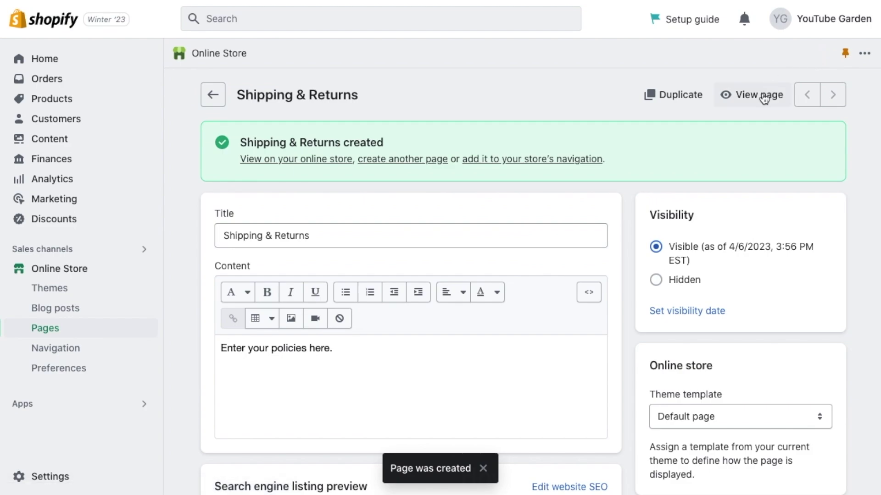
Preview the page in the theme editor and add an Image banner section.
click(762, 98)
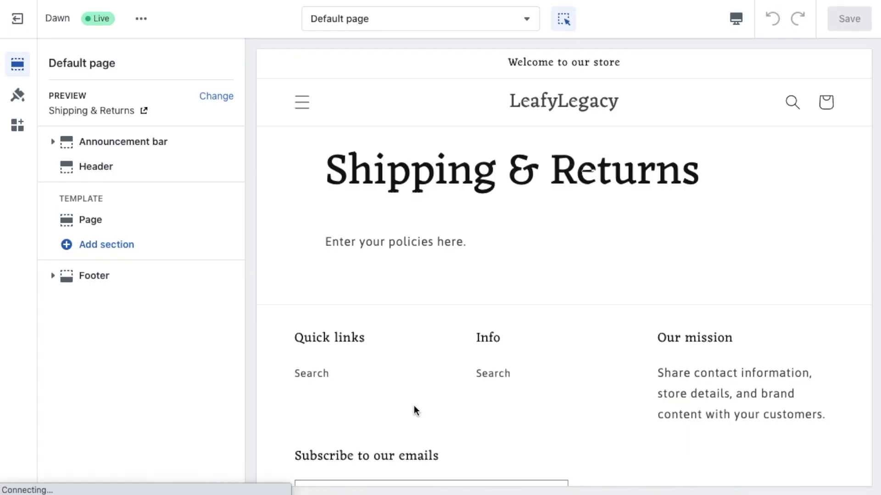
click(165, 255)
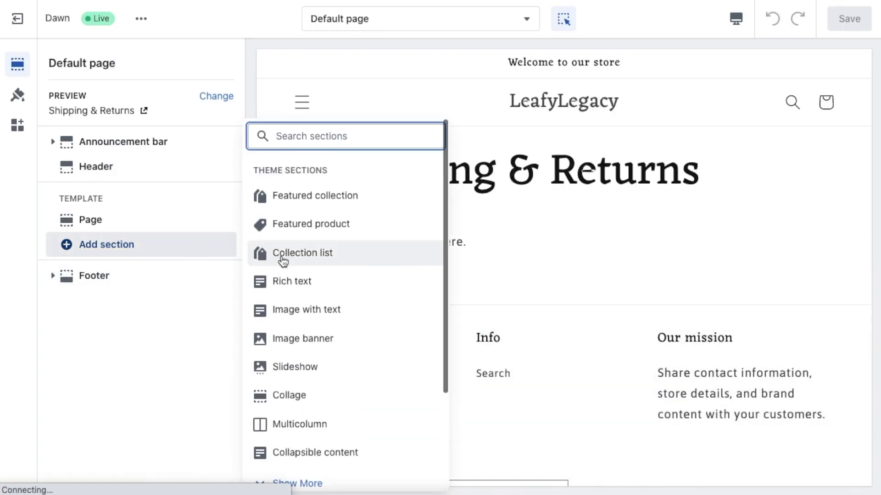
click(299, 339)
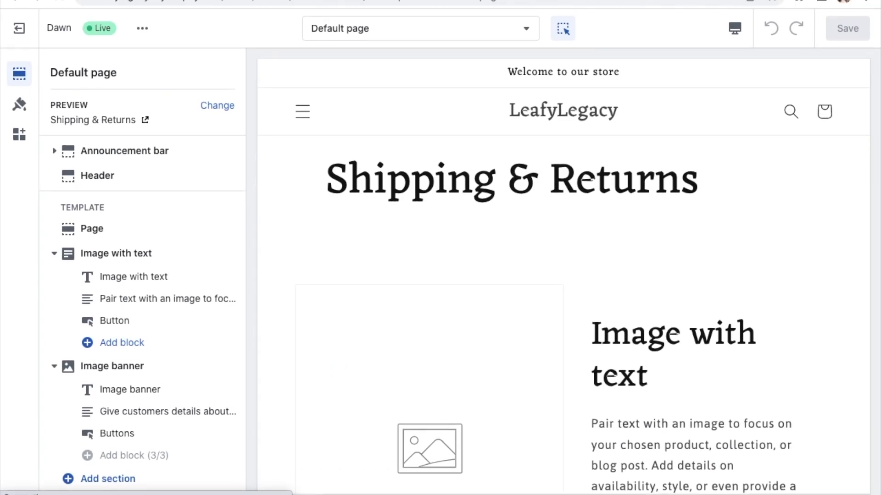
In the Default product template, add a Quick links menu block to the footer using the Footer menu.
click(367, 2)
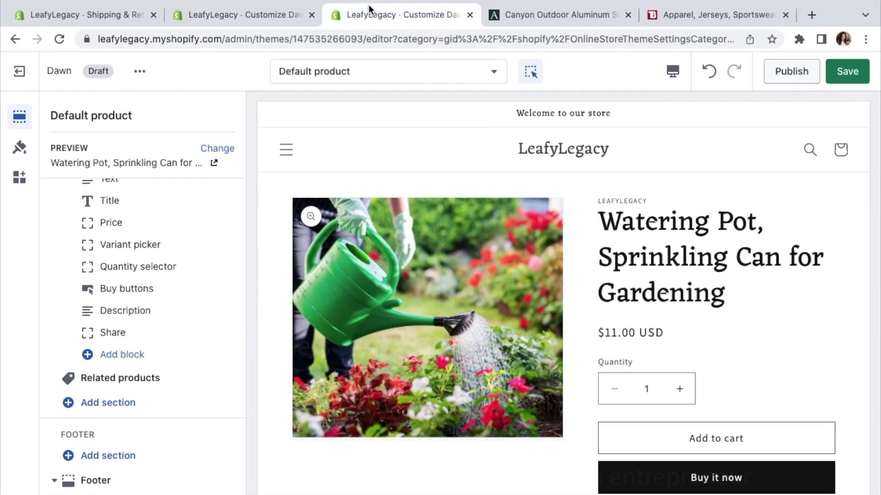
scroll(266, 247, down, 10)
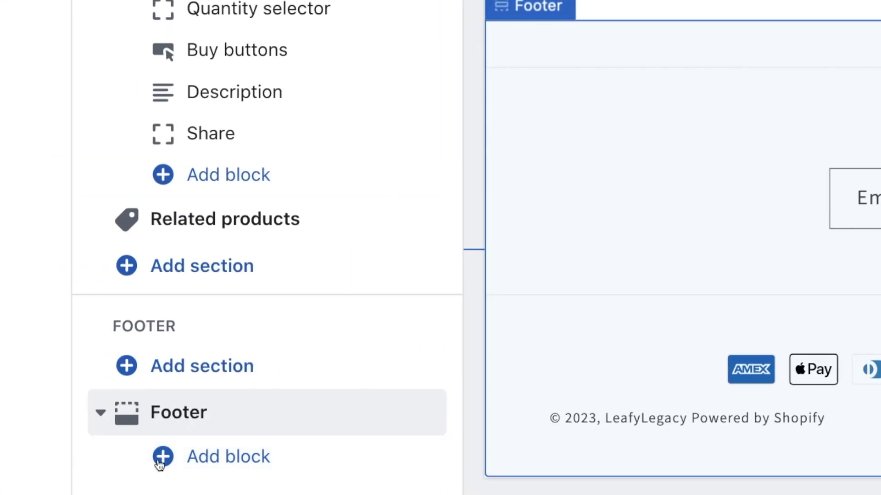
click(159, 459)
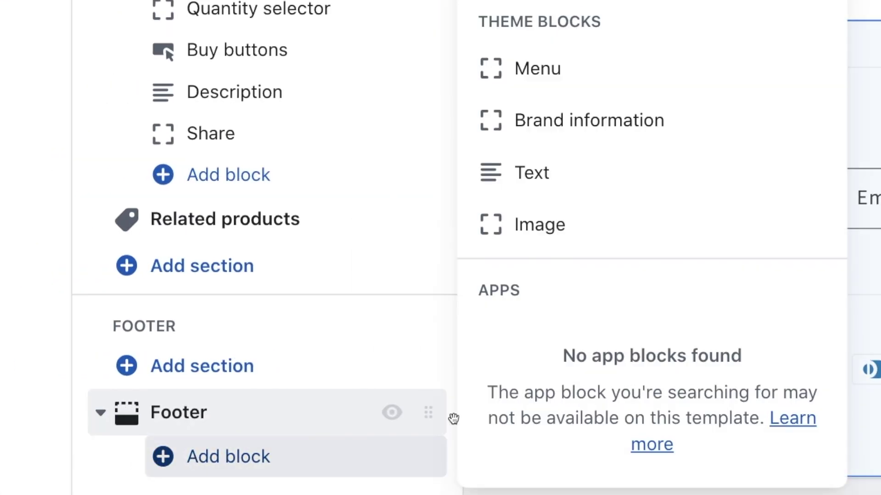
click(543, 69)
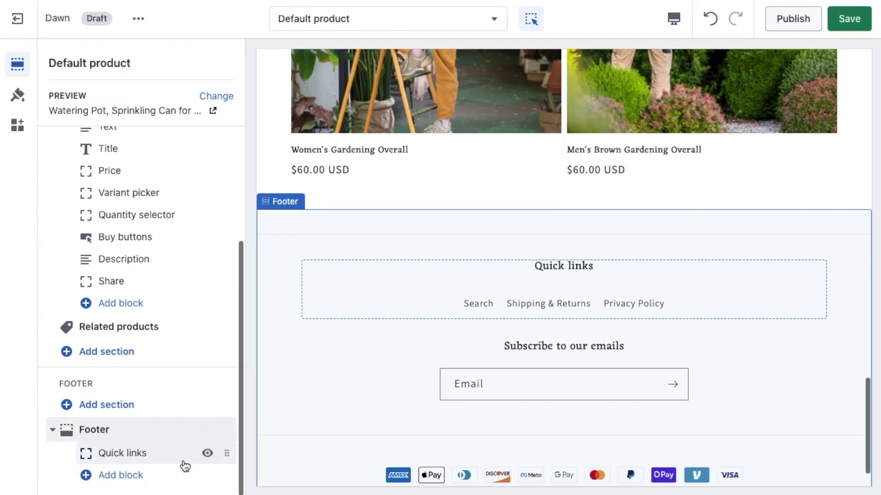
click(183, 465)
click(150, 305)
click(153, 335)
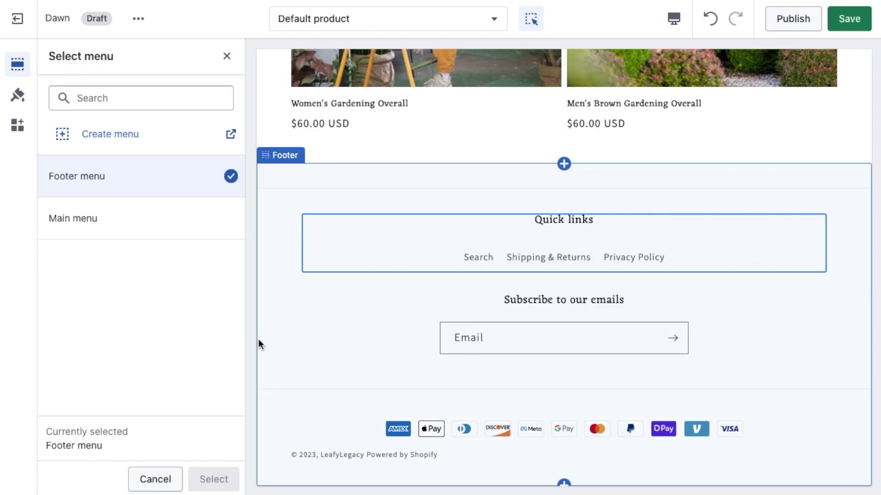
click(227, 55)
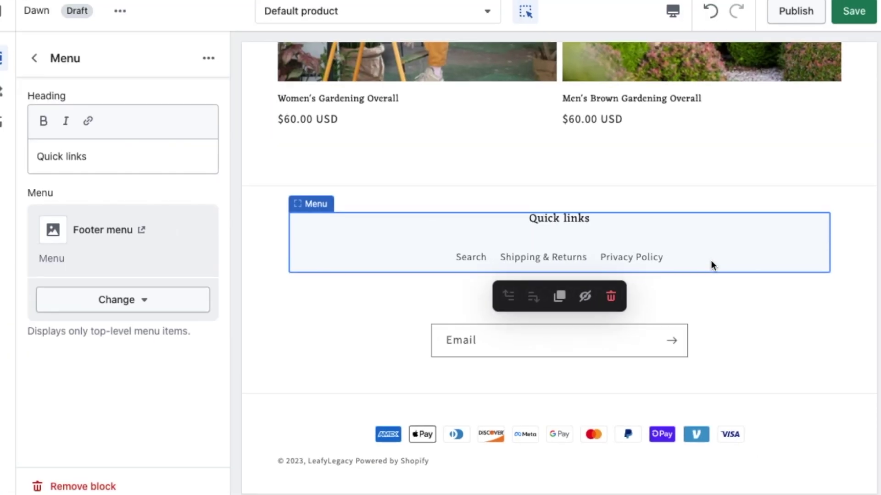
key(Escape)
scroll(204, 363, up, 10)
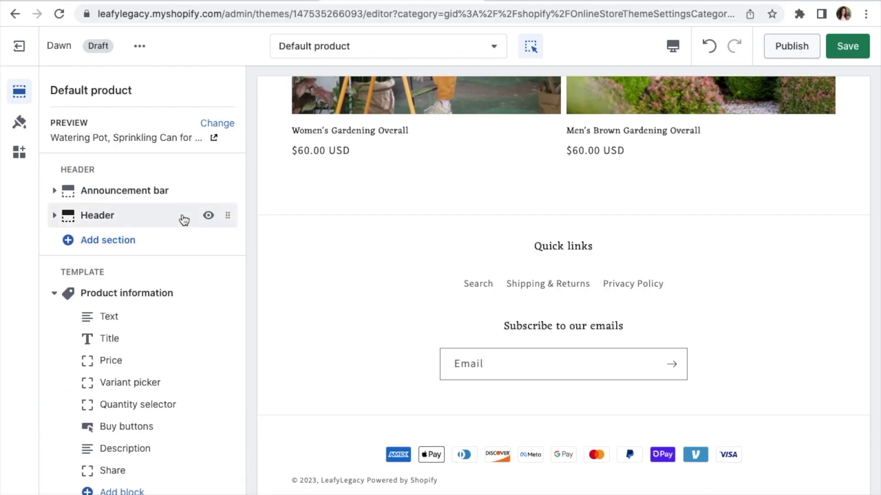
Check that the Header uses the Main menu, then preview and close the navigation drawer.
mouse_move(166, 218)
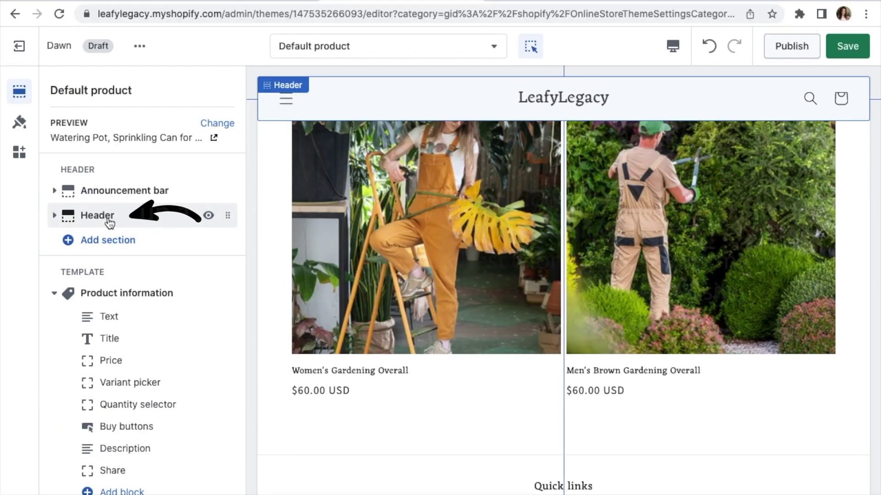
click(109, 222)
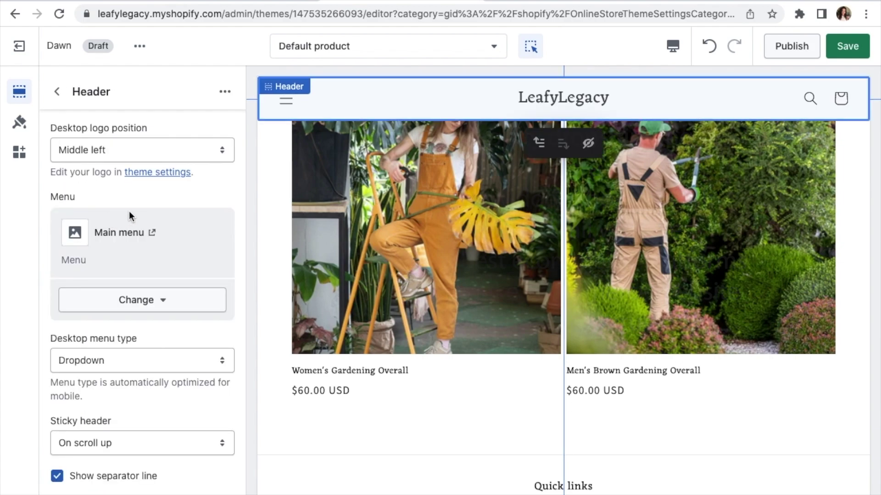
click(161, 302)
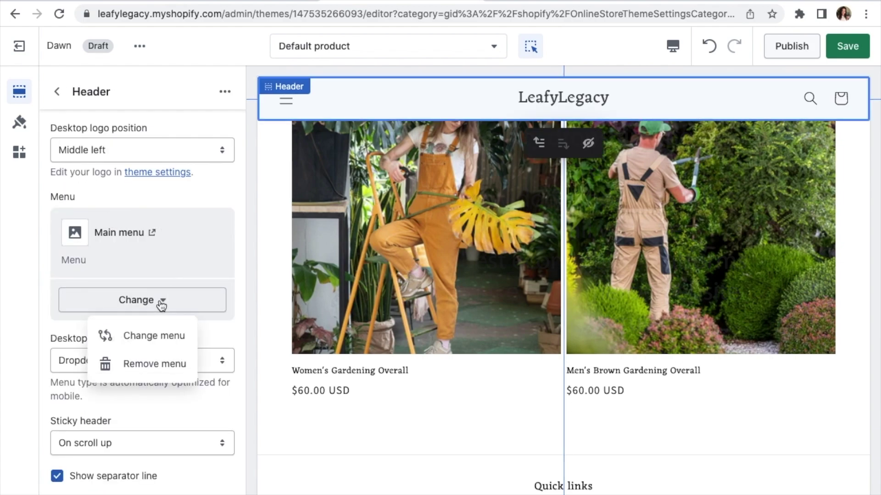
click(162, 302)
click(287, 105)
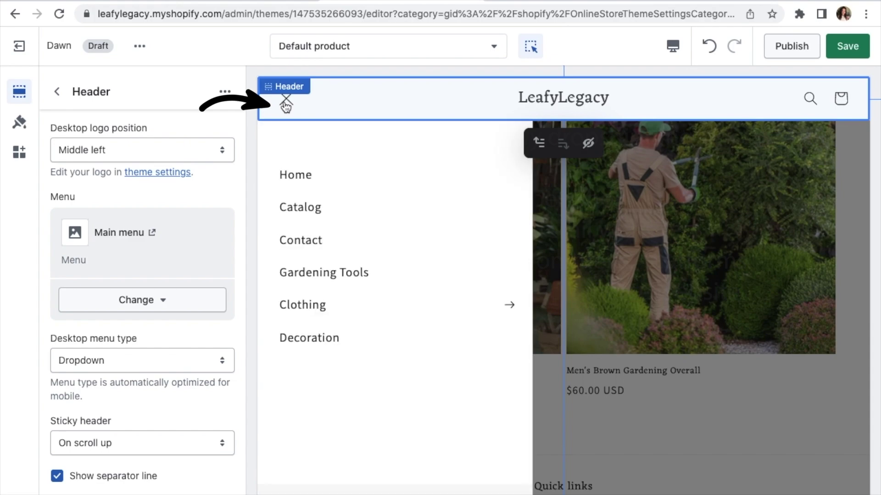
click(286, 101)
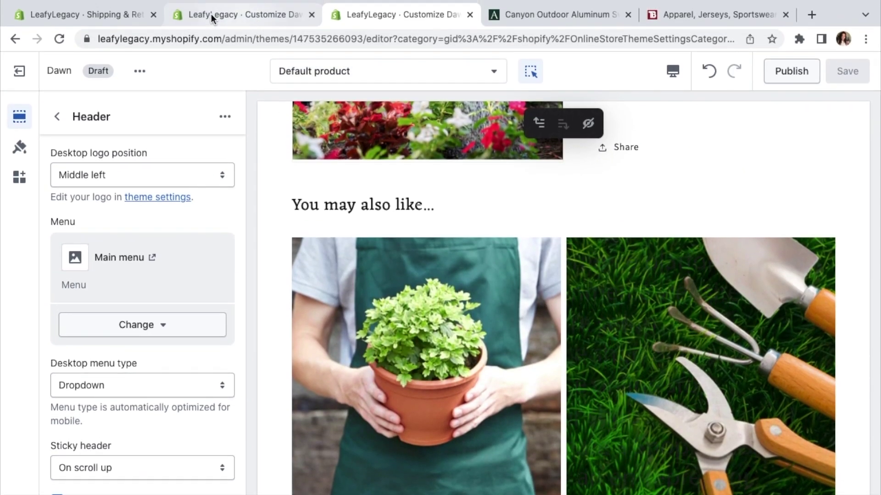
Return to the admin and open Markets in the store settings.
click(88, 14)
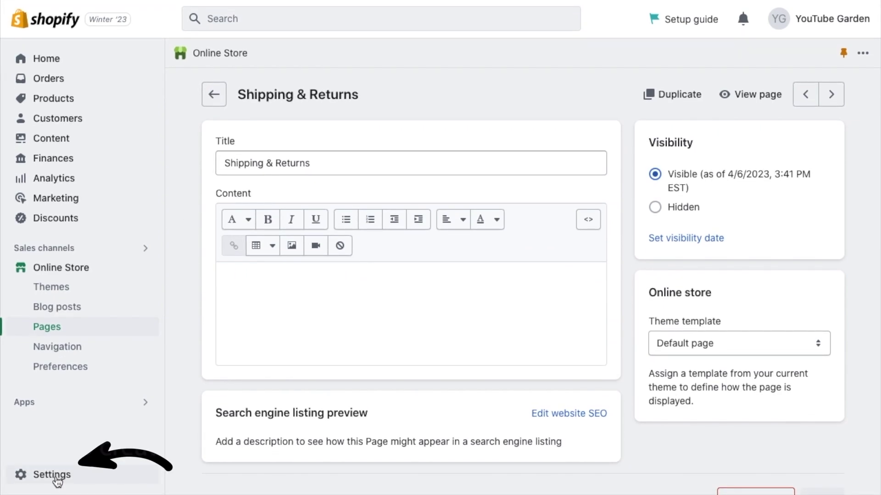
click(56, 476)
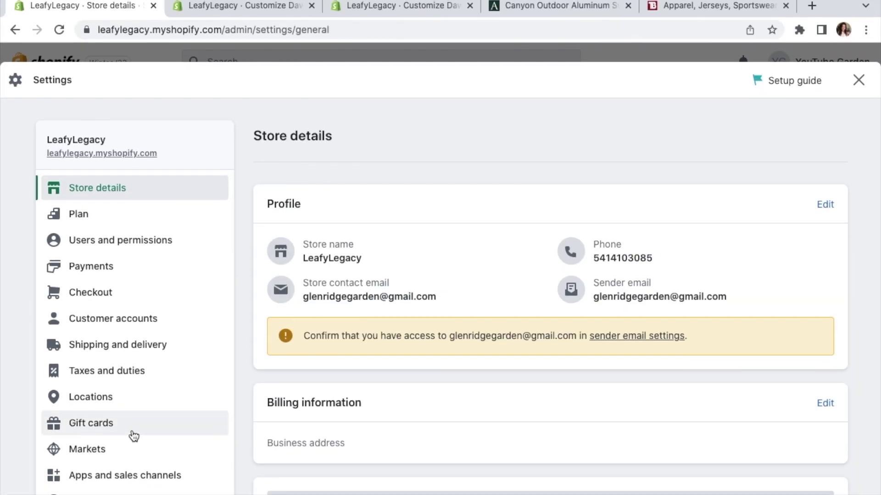
scroll(134, 436, down, 3)
click(110, 449)
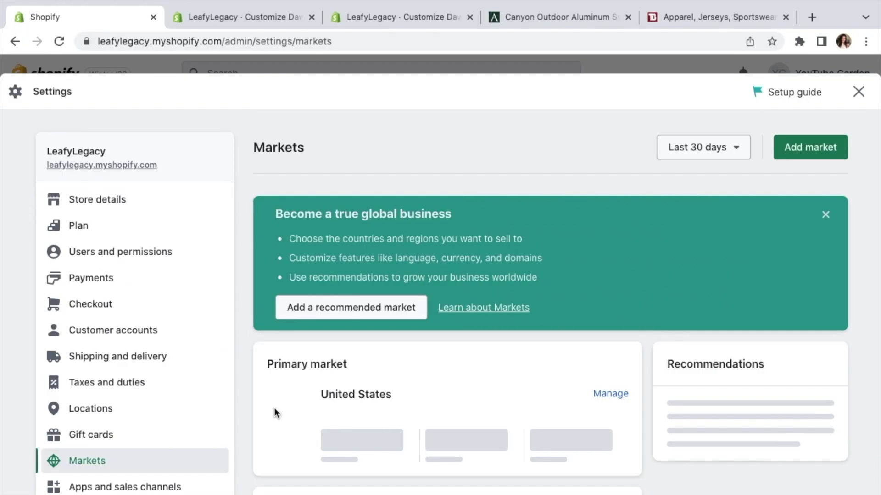
Review the United States market, then view Shipping and delivery's Domestic and International general rates.
scroll(648, 362, down, 2)
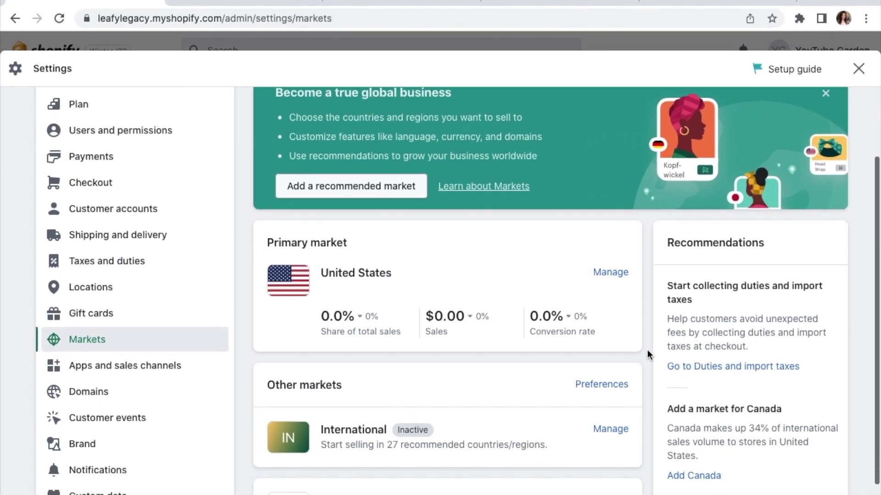
scroll(648, 350, down, 1)
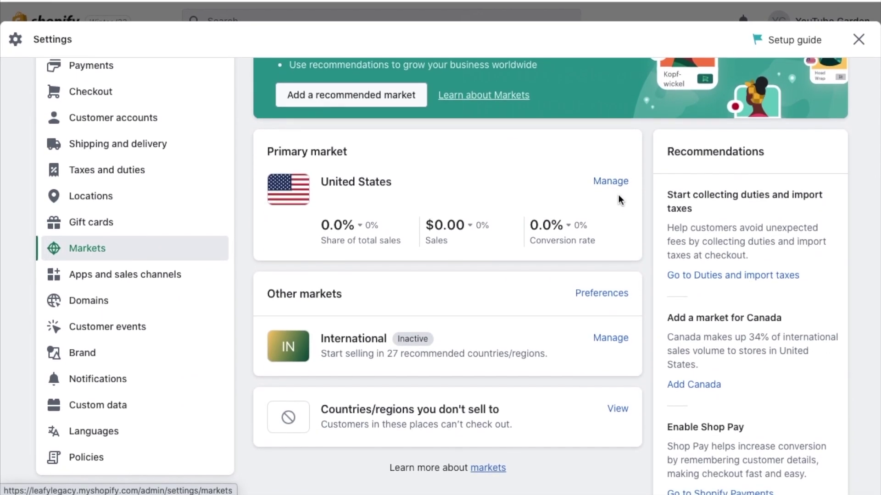
click(613, 182)
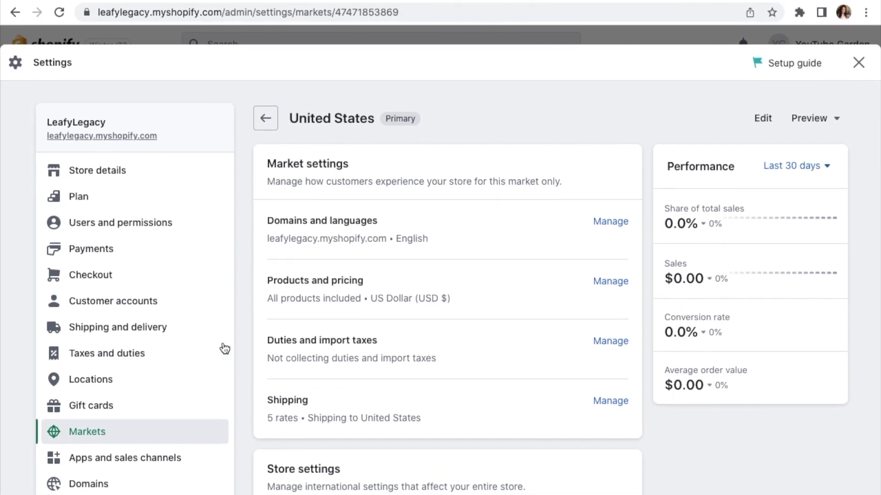
click(205, 333)
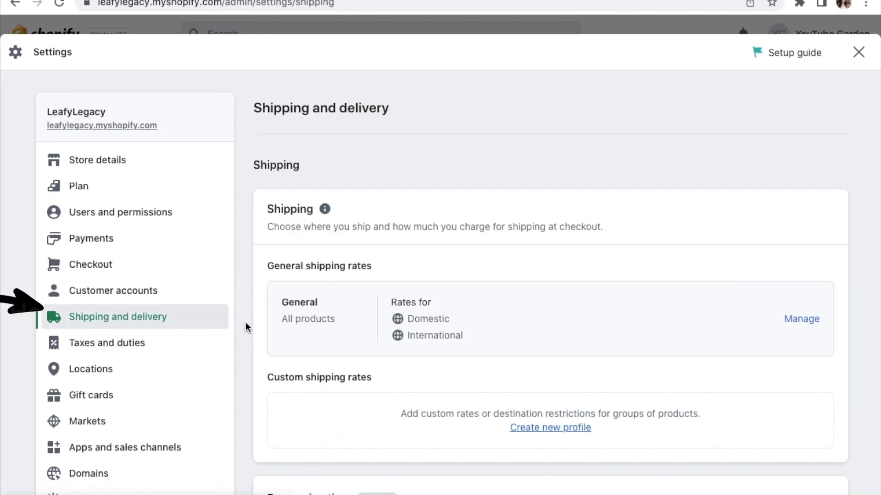
scroll(246, 320, down, 2)
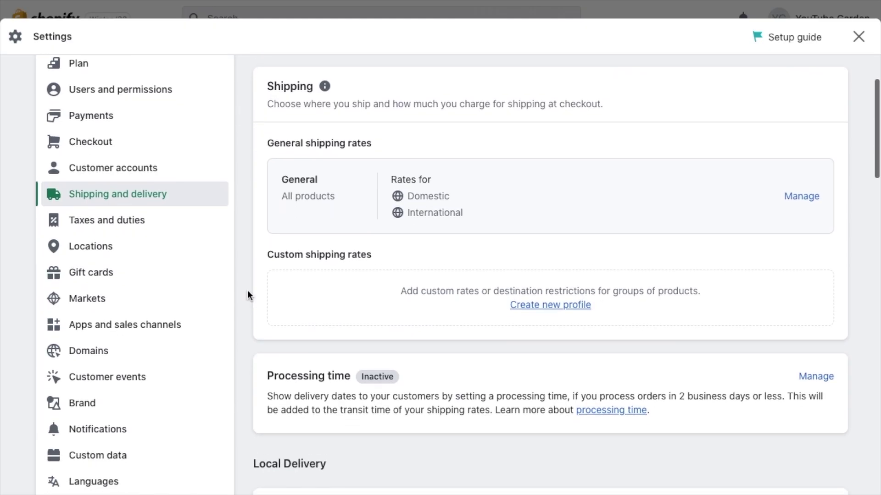
scroll(248, 295, down, 2)
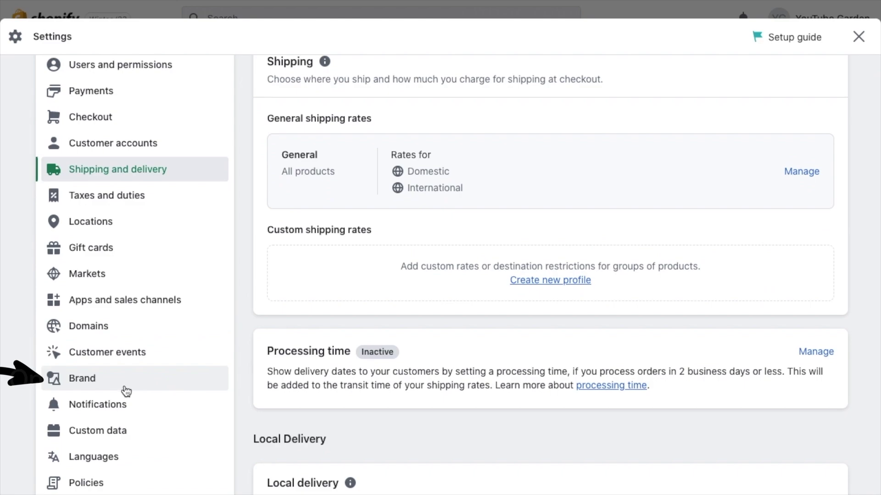
Open Brand settings and inspect the contrasting brand color.
click(126, 391)
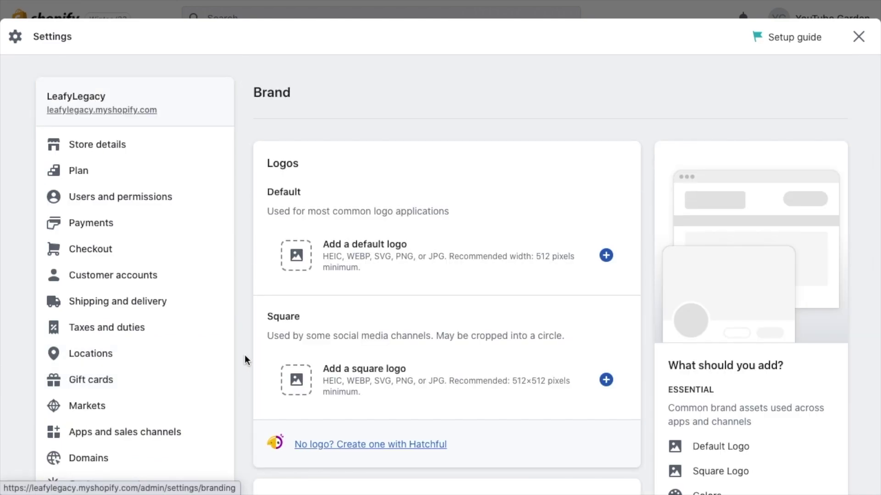
scroll(245, 357, down, 2)
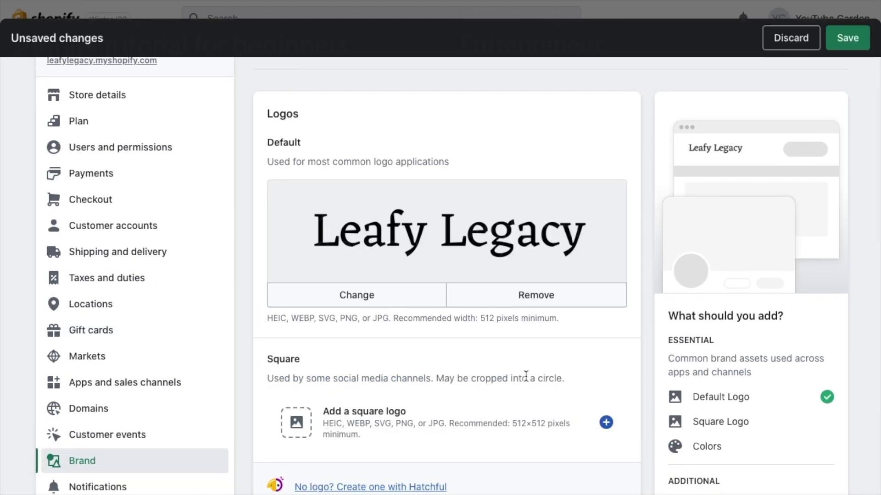
scroll(527, 373, down, 3)
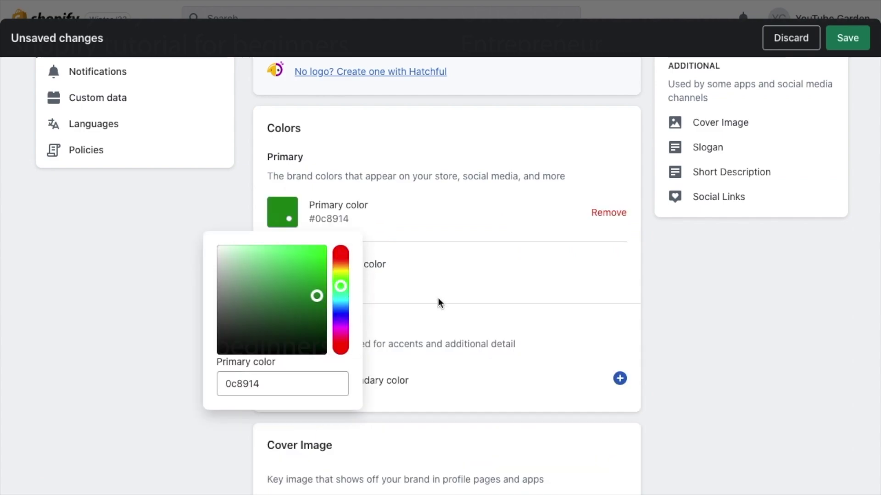
click(451, 299)
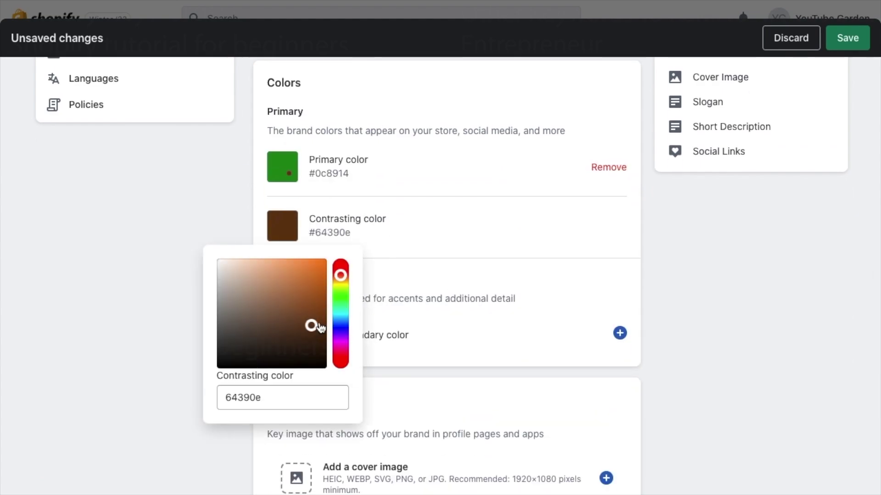
click(483, 284)
Review the available social link networks and return to the Logos section.
scroll(675, 326, down, 3)
scroll(675, 326, down, 7)
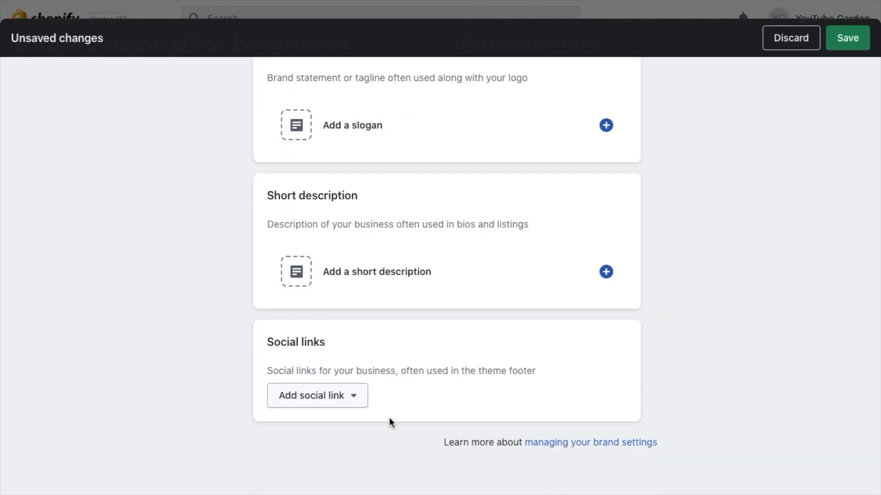
click(342, 399)
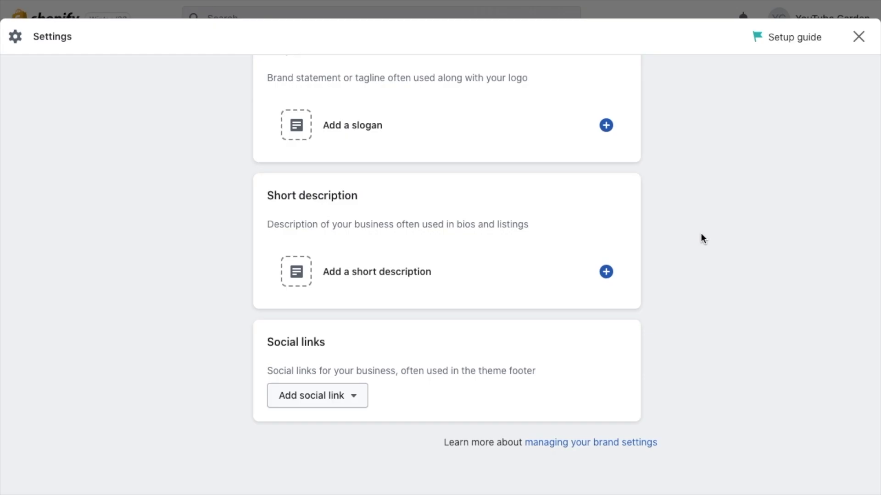
scroll(701, 233, up, 6)
scroll(701, 233, up, 8)
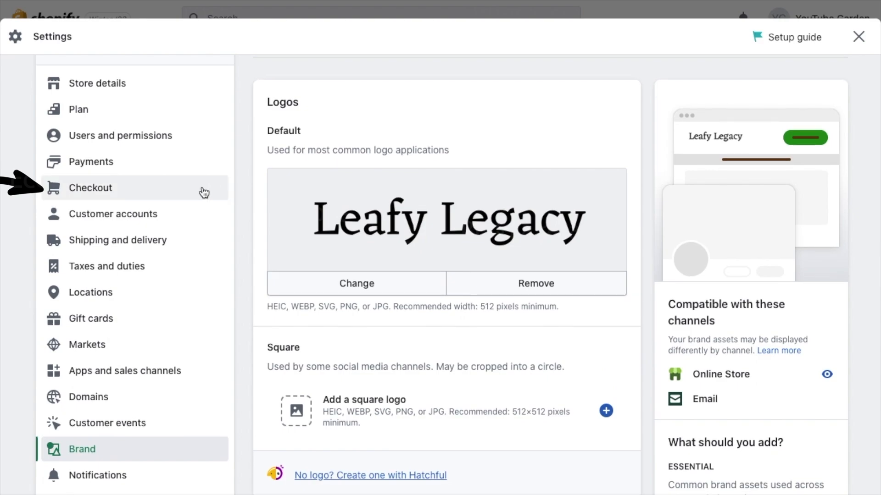
Open Checkout settings and review the phone number or email contact method and login options.
click(148, 194)
scroll(243, 245, down, 4)
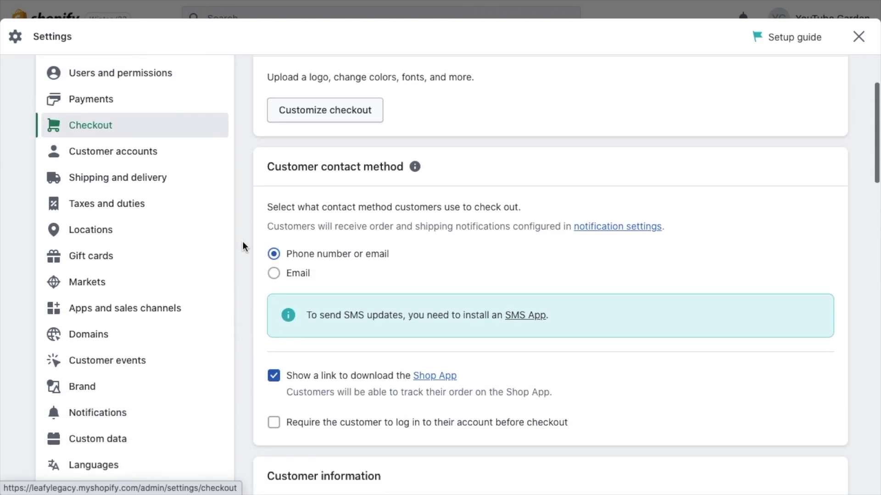
scroll(244, 241, down, 2)
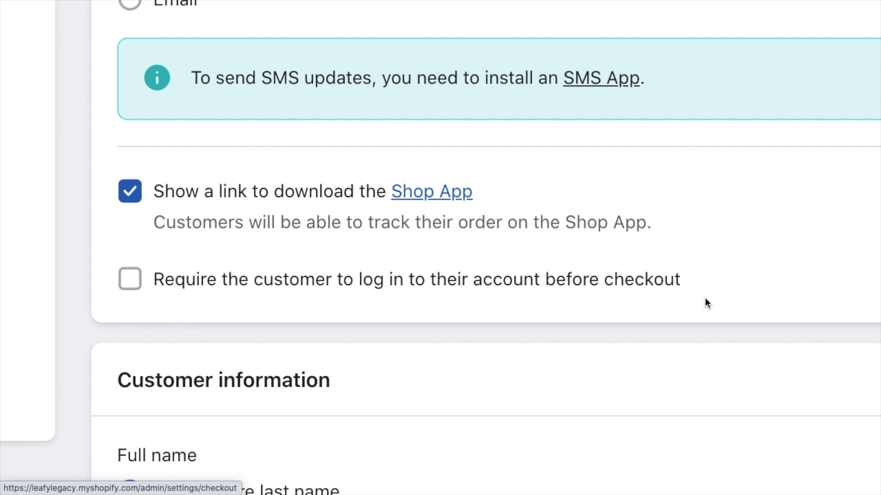
scroll(705, 298, right, 2)
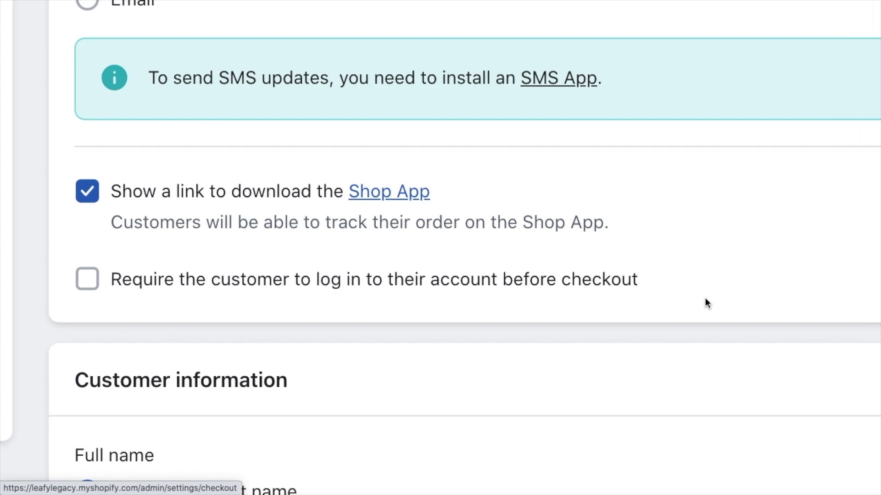
scroll(705, 298, down, 1)
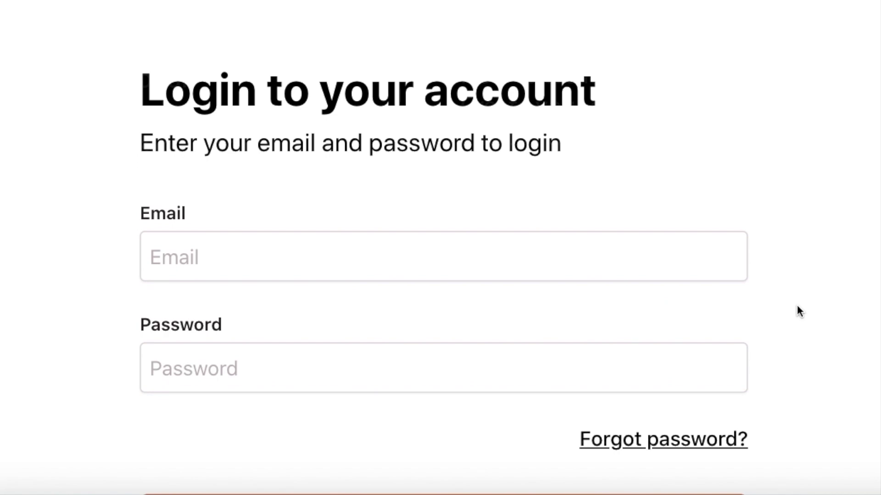
scroll(796, 312, up, 2)
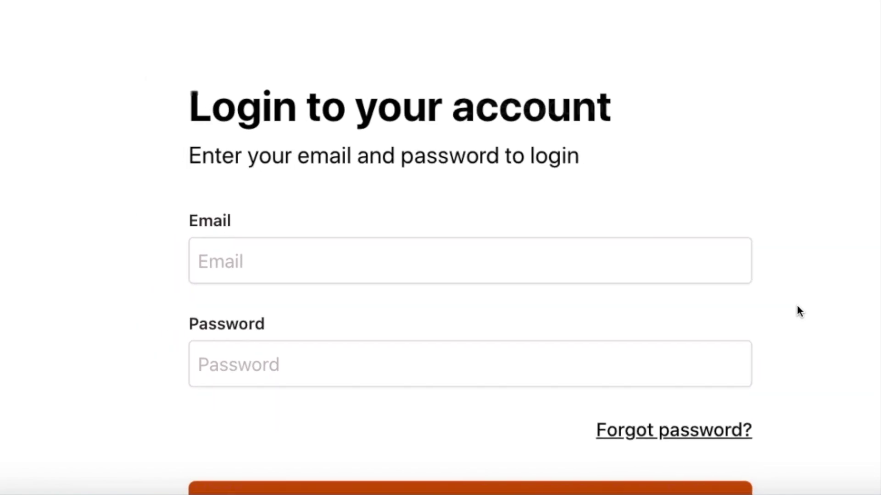
scroll(798, 311, left, 2)
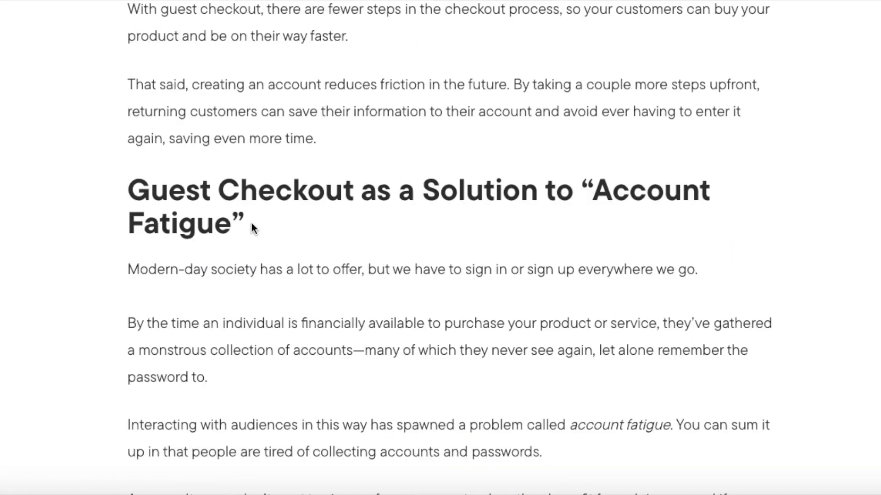
Read the guest checkout section of the help article, leaving customer login not required.
drag(263, 224, 124, 183)
click(116, 186)
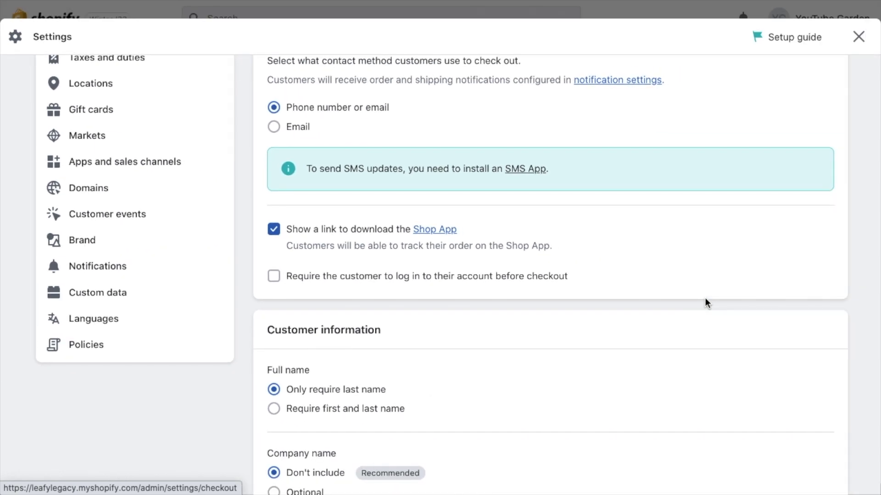
scroll(849, 288, down, 5)
scroll(850, 286, down, 10)
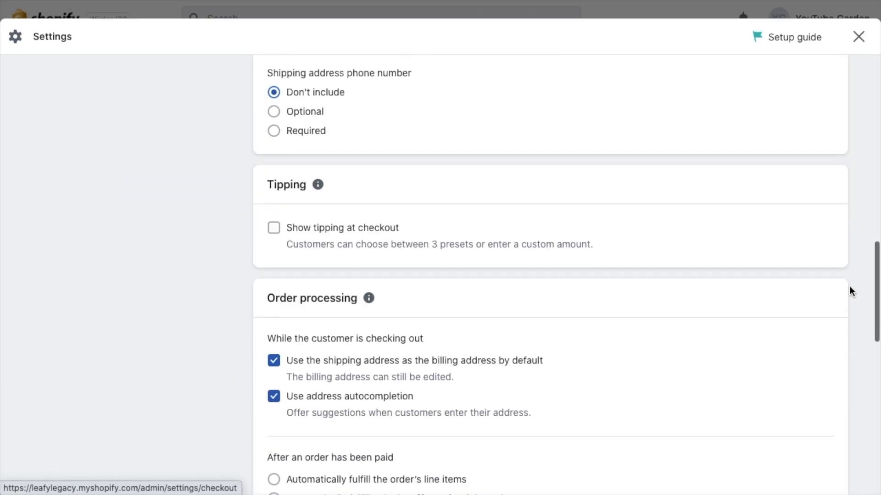
scroll(850, 286, up, 15)
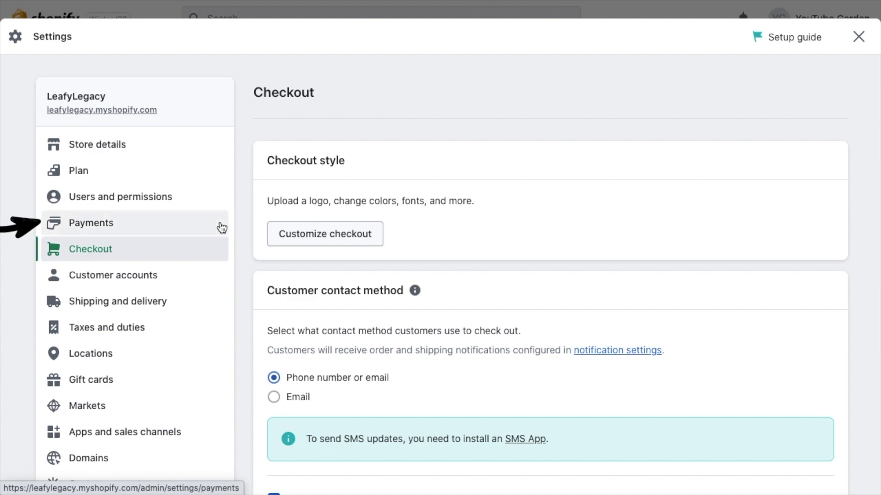
Open Payments settings and scroll to PayPal and Amazon Pay under additional payment methods.
click(122, 232)
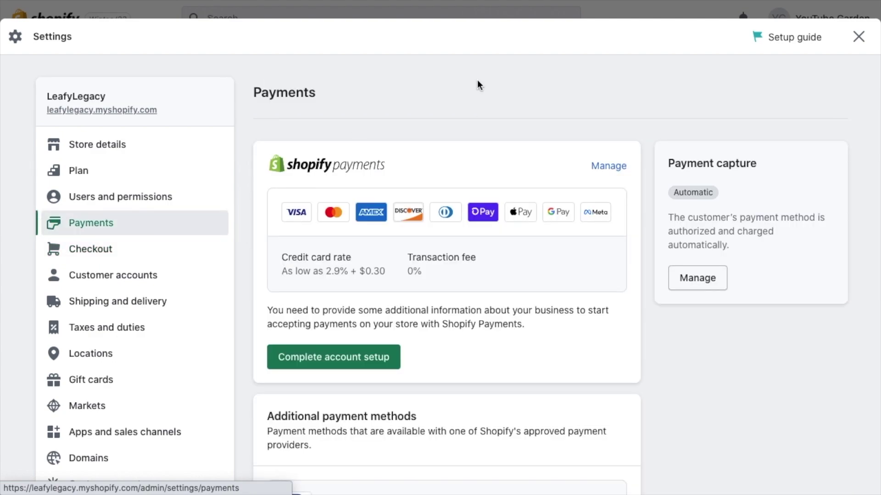
scroll(660, 362, down, 7)
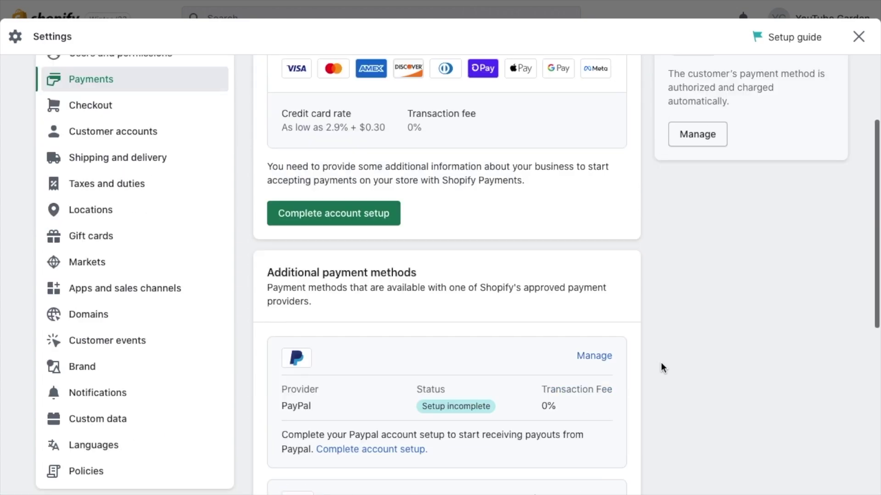
scroll(437, 323, down, 4)
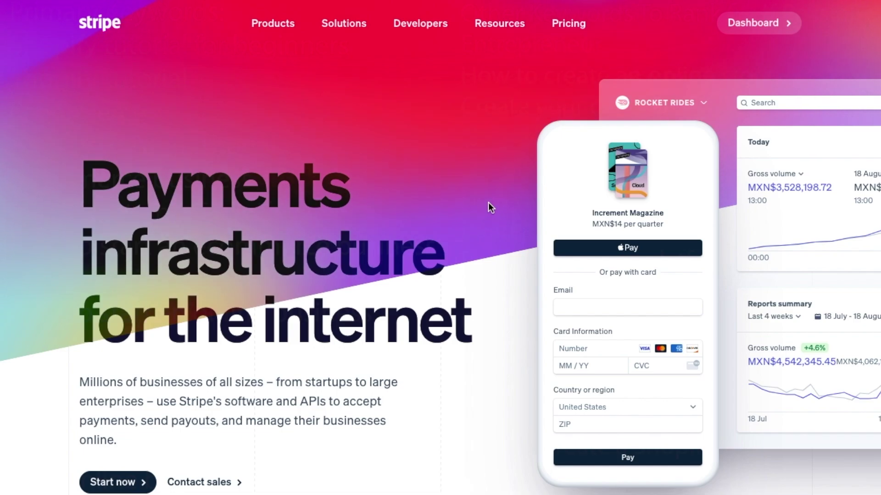
scroll(499, 317, down, 12)
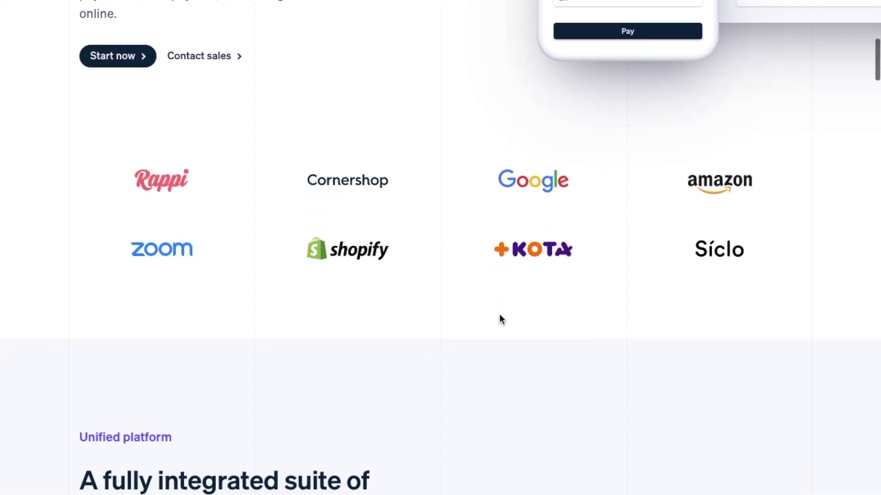
scroll(500, 318, down, 11)
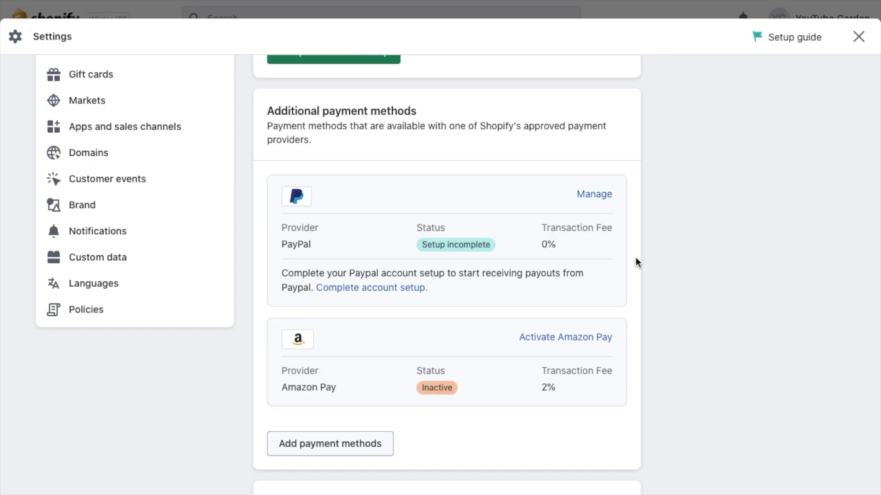
scroll(635, 261, down, 4)
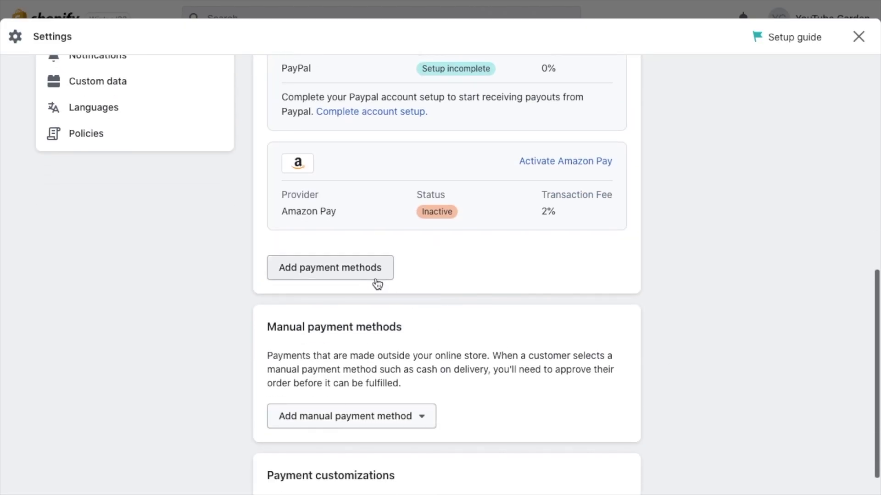
Look at the Add payment methods page, then return to Payments settings.
click(374, 277)
click(340, 202)
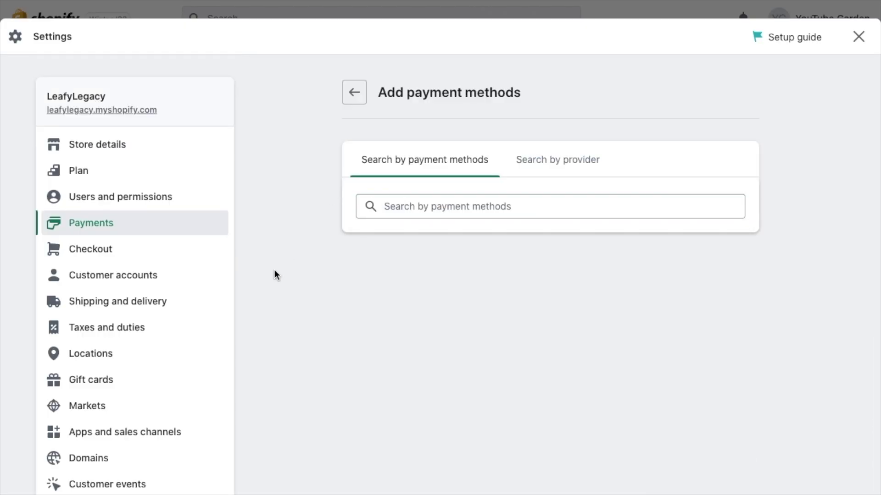
key(alt+Left)
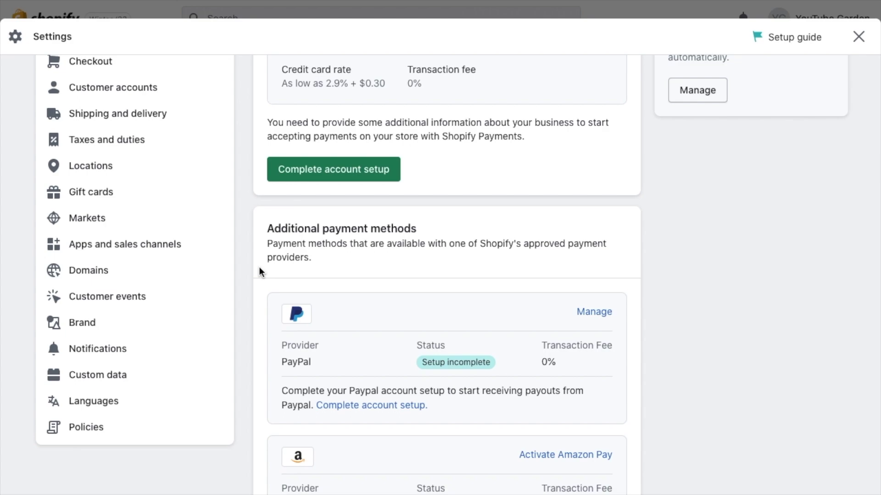
scroll(260, 272, up, 3)
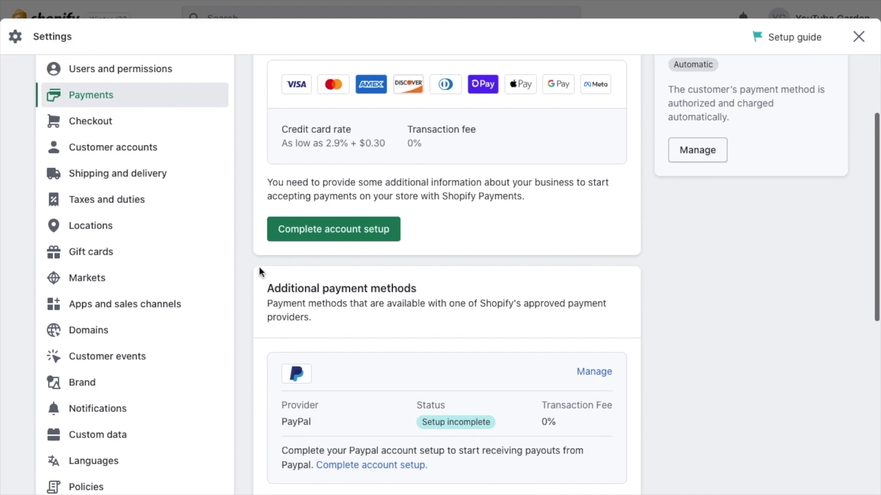
View Domains with leafylegacy.myshopify.com as primary, leave Buy new domain, and close Settings.
click(107, 351)
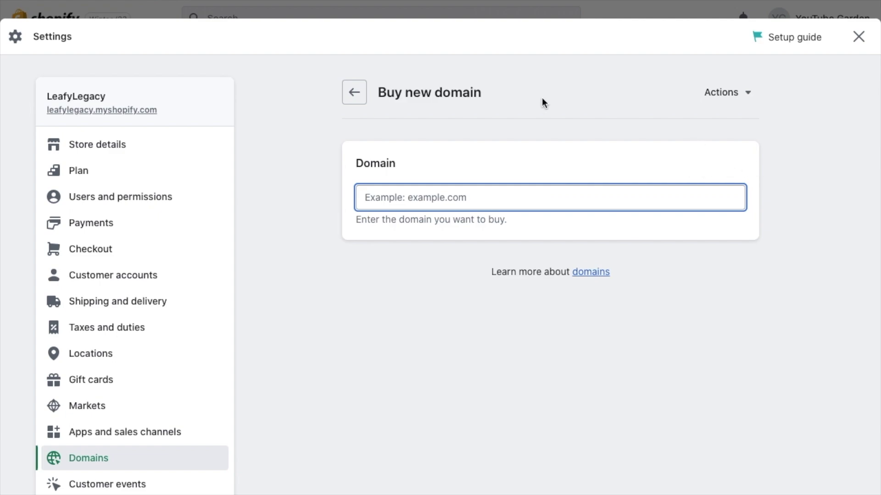
click(354, 92)
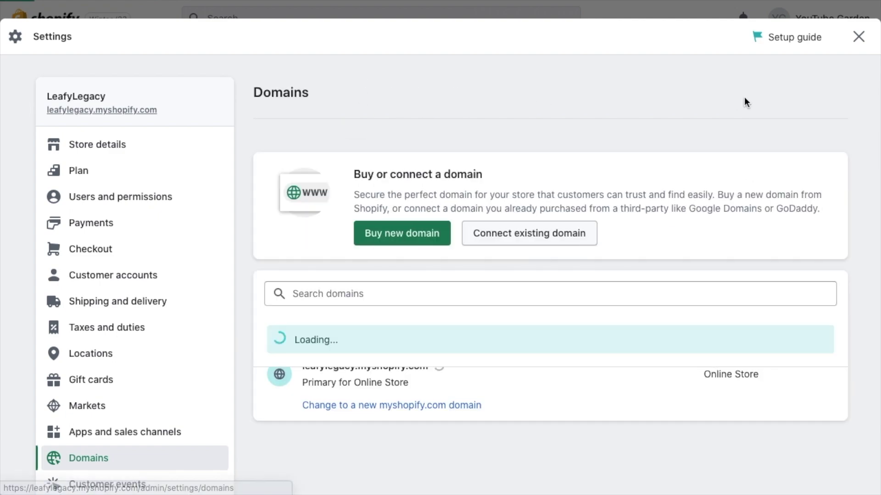
click(862, 43)
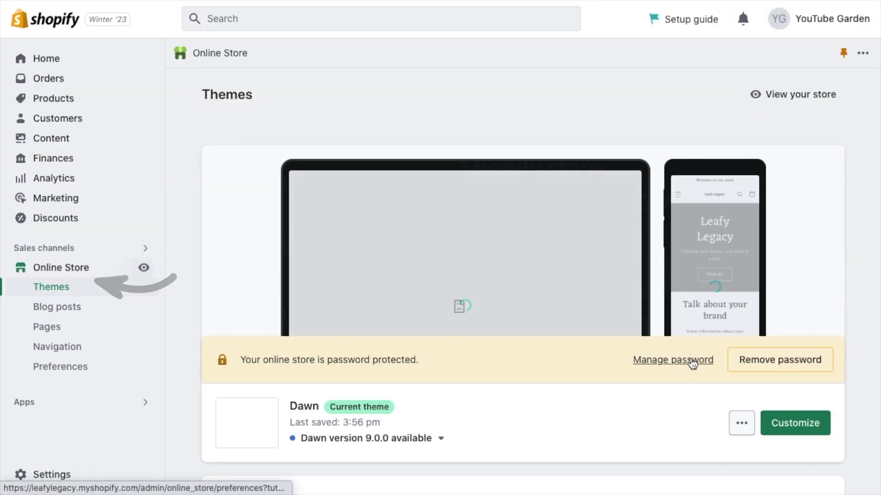
Remove the storefront password protection from the Online Store Themes page.
scroll(851, 270, down, 2)
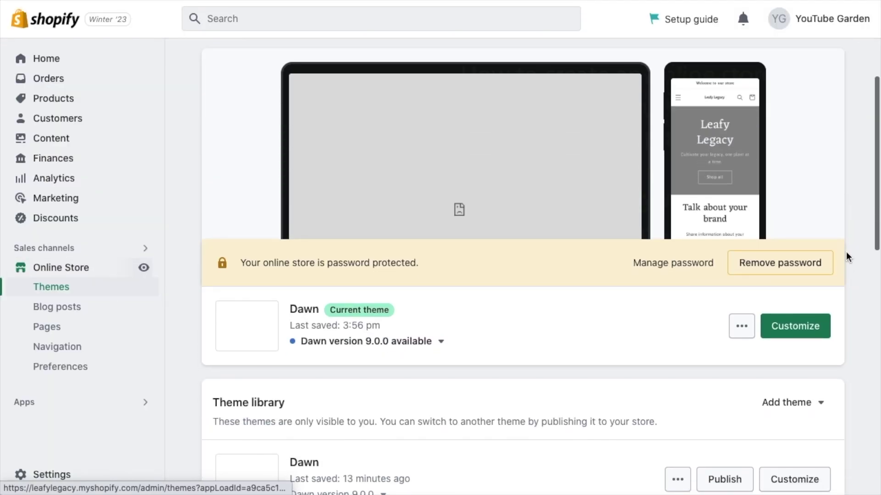
click(826, 264)
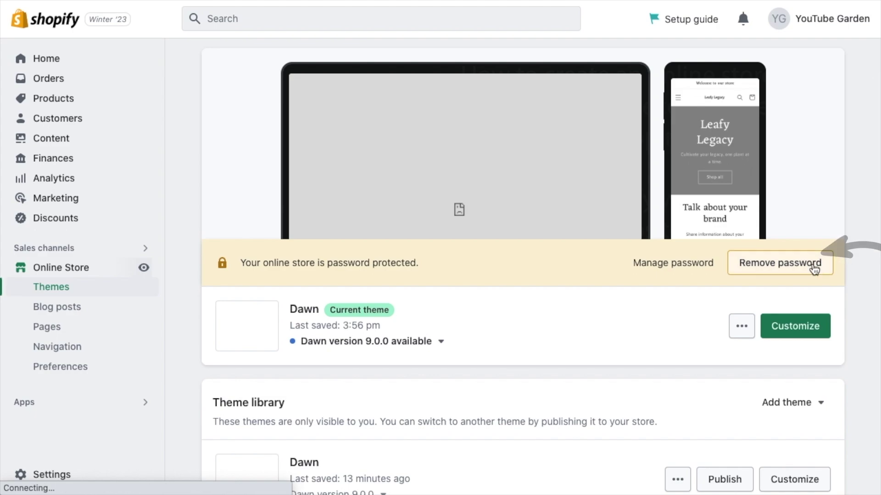
scroll(208, 141, down, 1)
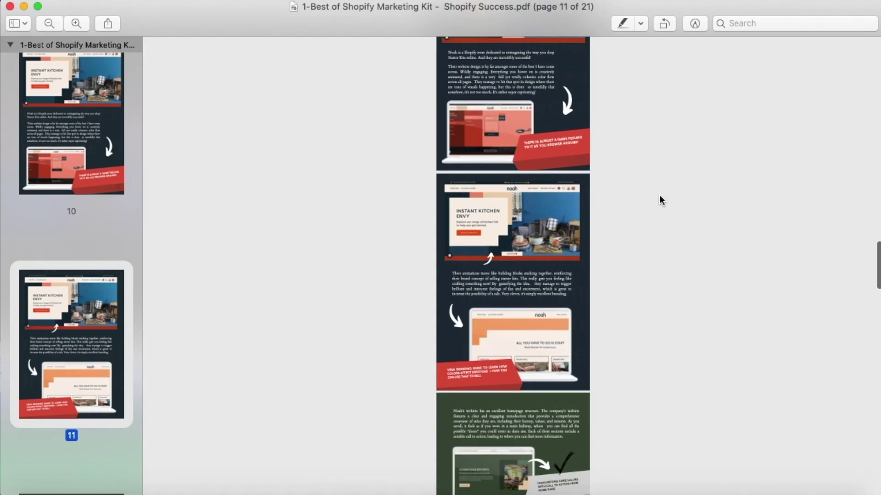
Zoom in and scroll through the Best of Shopify Marketing Kit PDF in Preview.
key(super+plus)
scroll(850, 308, down, 10)
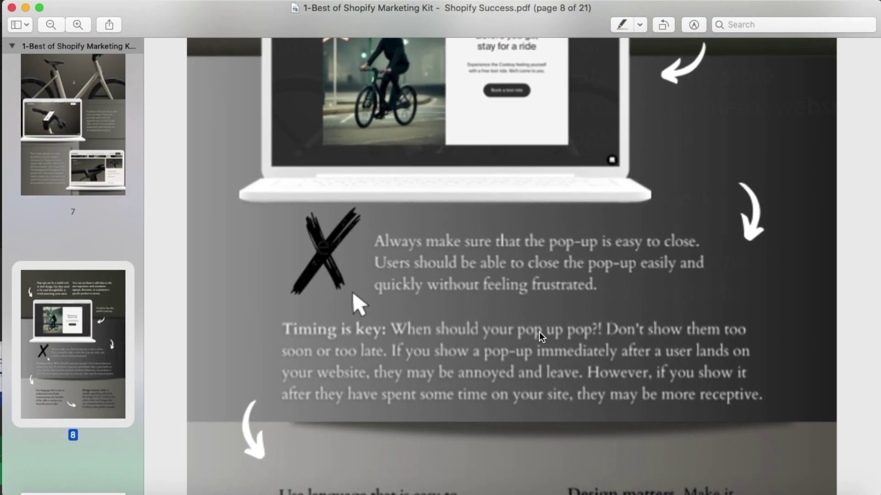
scroll(539, 331, up, 3)
scroll(539, 331, up, 5)
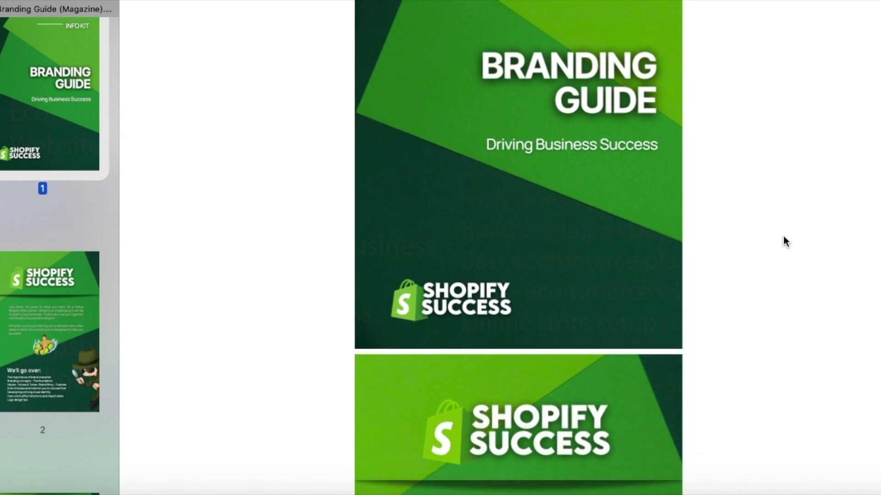
scroll(785, 242, down, 1)
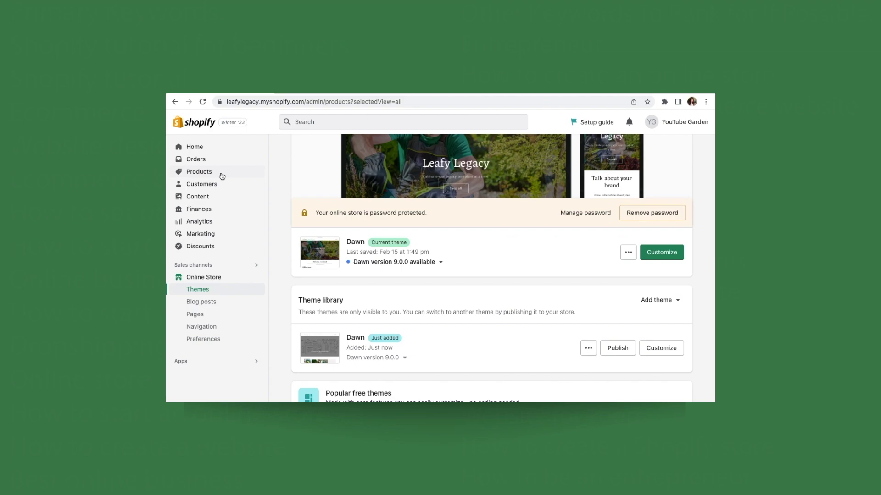
Go to the Products list in the Shopify admin.
click(222, 175)
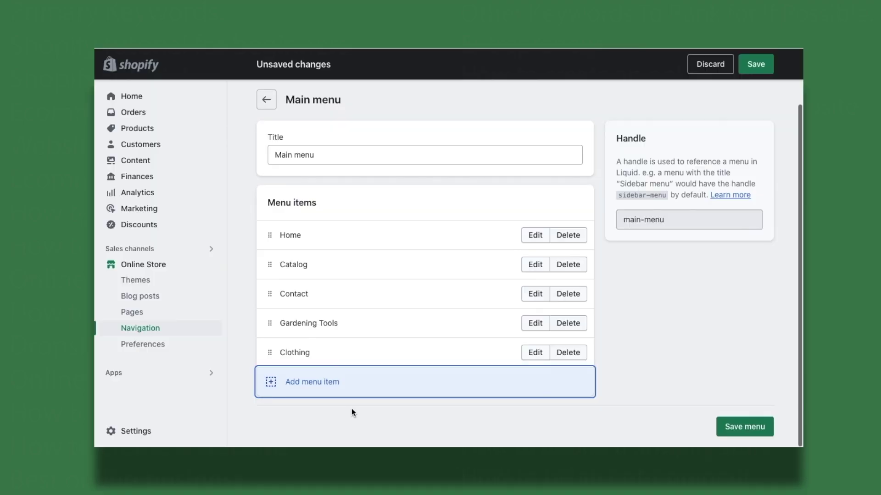